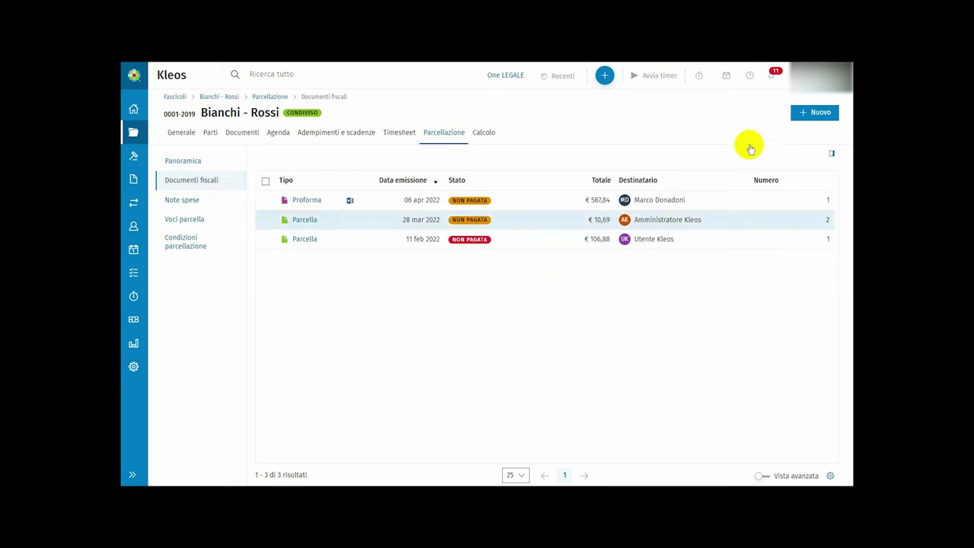
- Start a new proforma for the current case, check the kinds of fee items available, and continue to its summary
{"action": "left_click", "coordinate": [813, 113]}
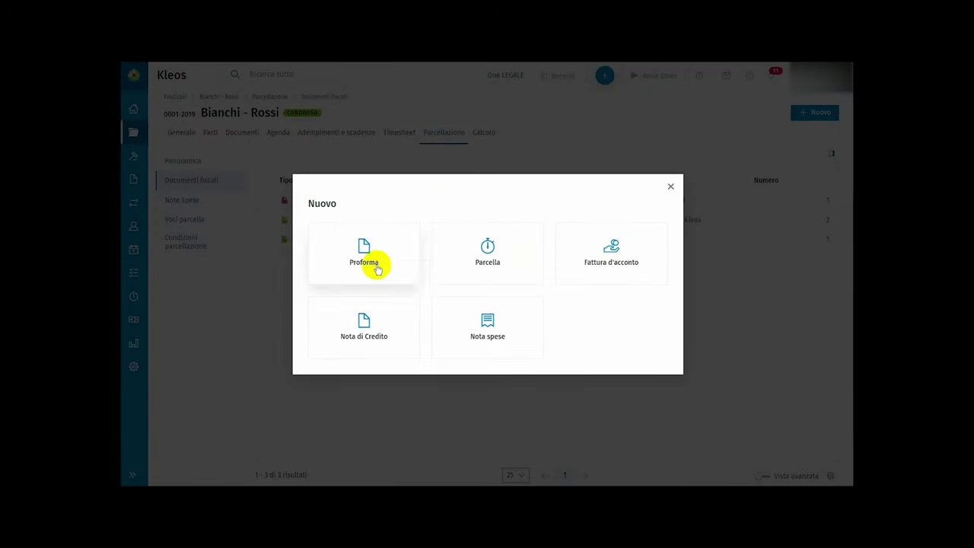
{"action": "left_click", "coordinate": [376, 251]}
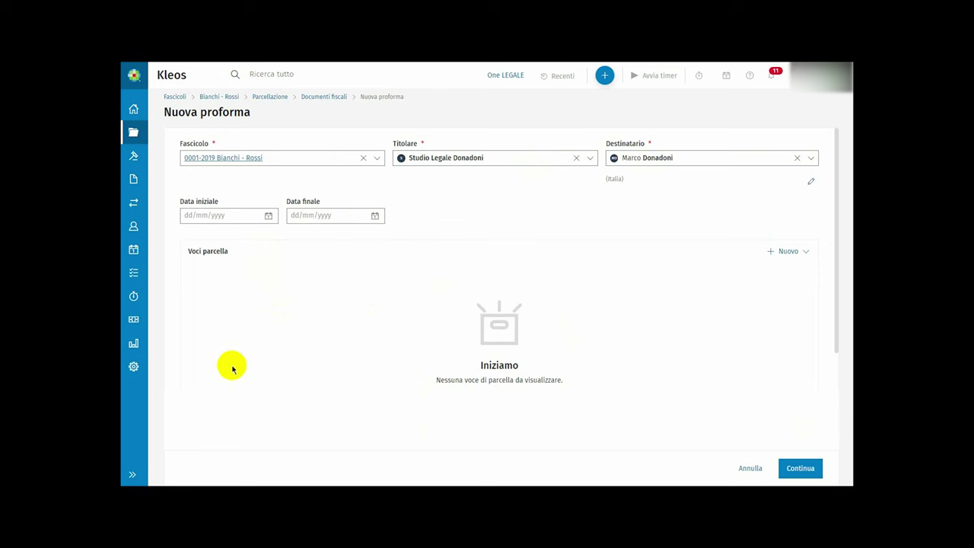
{"action": "left_click", "coordinate": [797, 252]}
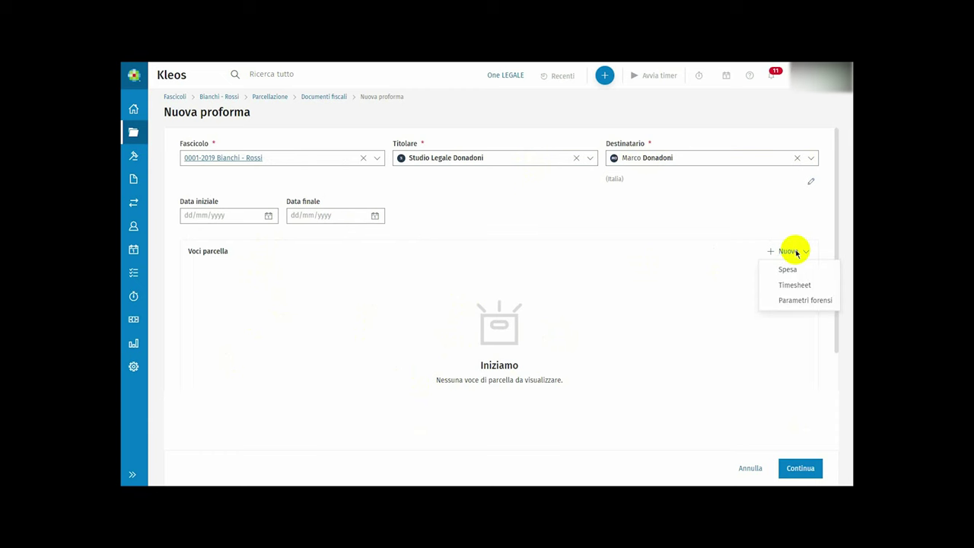
{"action": "left_click", "coordinate": [414, 294]}
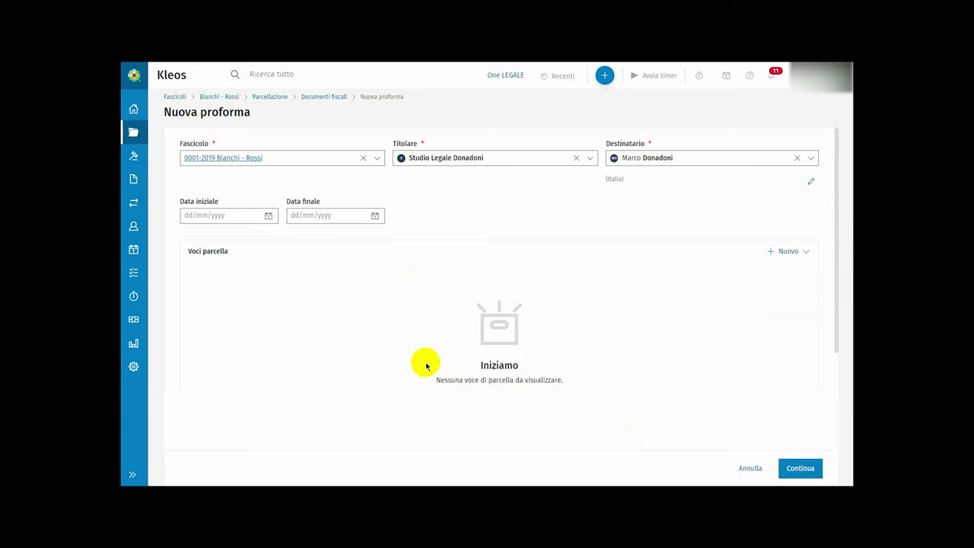
{"action": "left_click", "coordinate": [800, 467]}
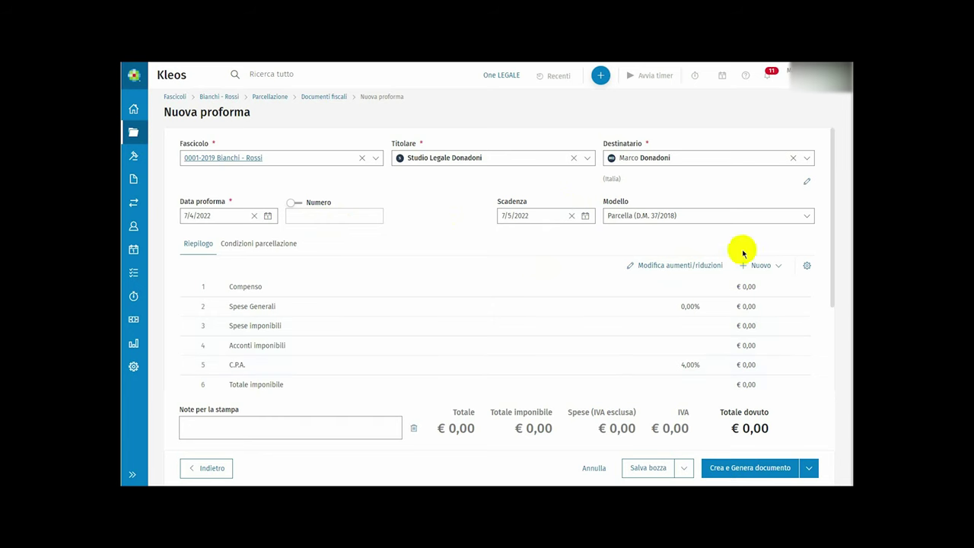
- Set the proforma's Compenso amount to € 1.000,00
{"action": "left_click", "coordinate": [778, 271]}
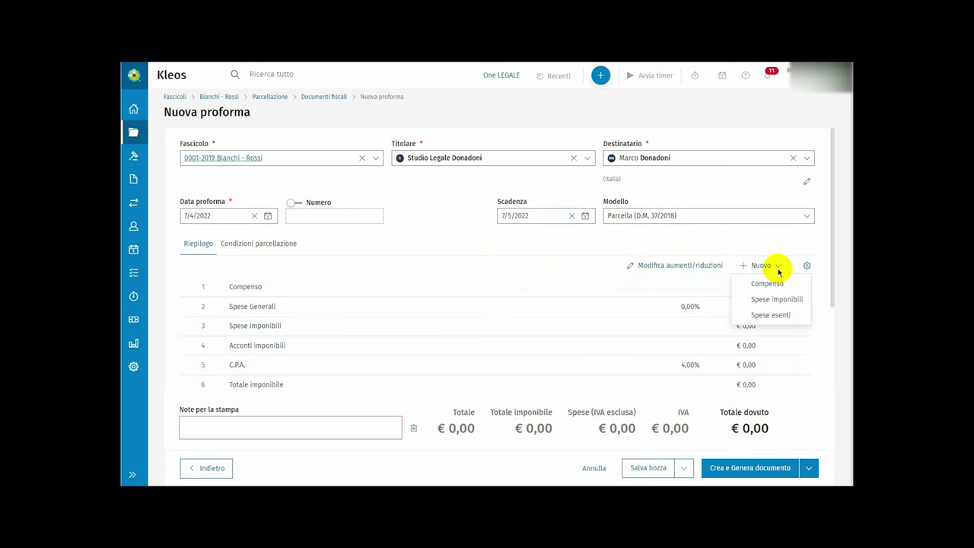
{"action": "left_click", "coordinate": [779, 271]}
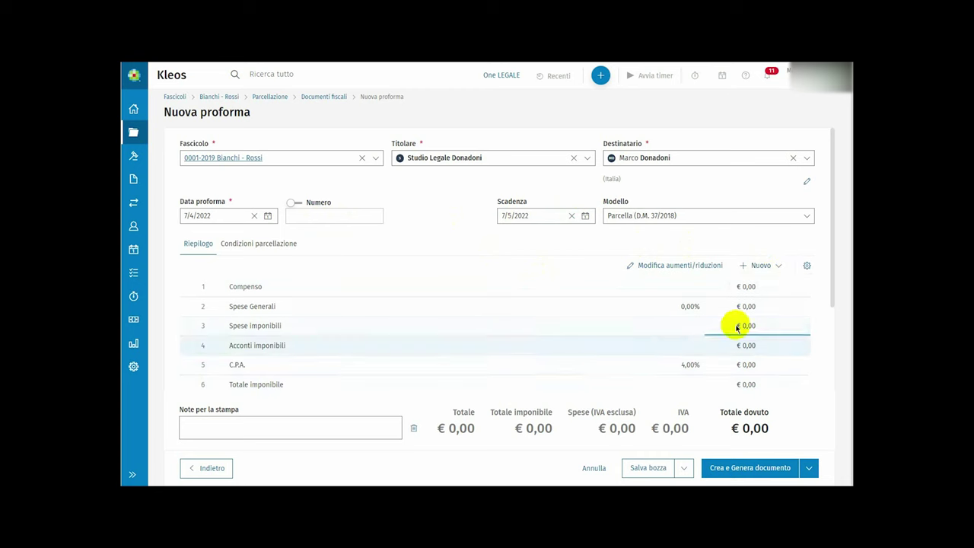
{"action": "left_click", "coordinate": [736, 287]}
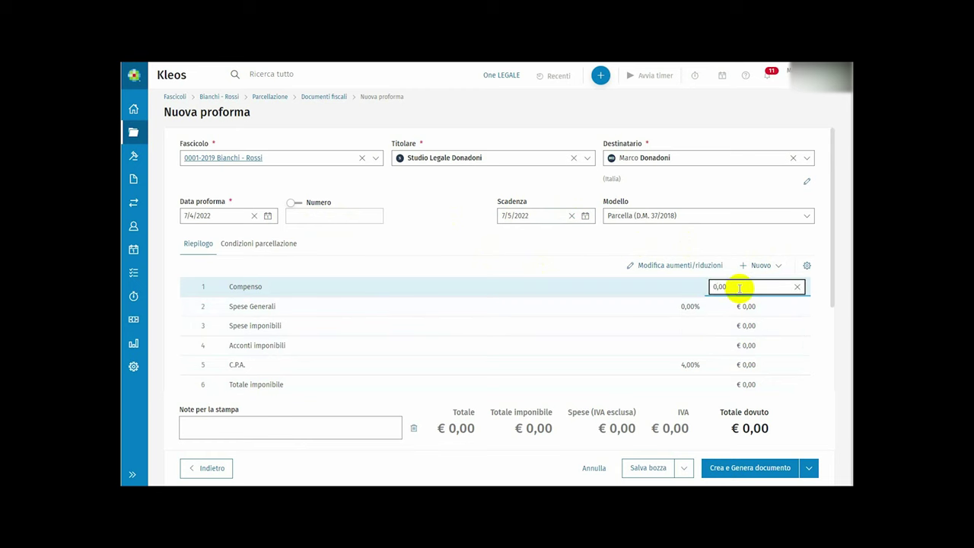
{"action": "type", "text": "1.000"}
{"action": "key", "text": "Return"}
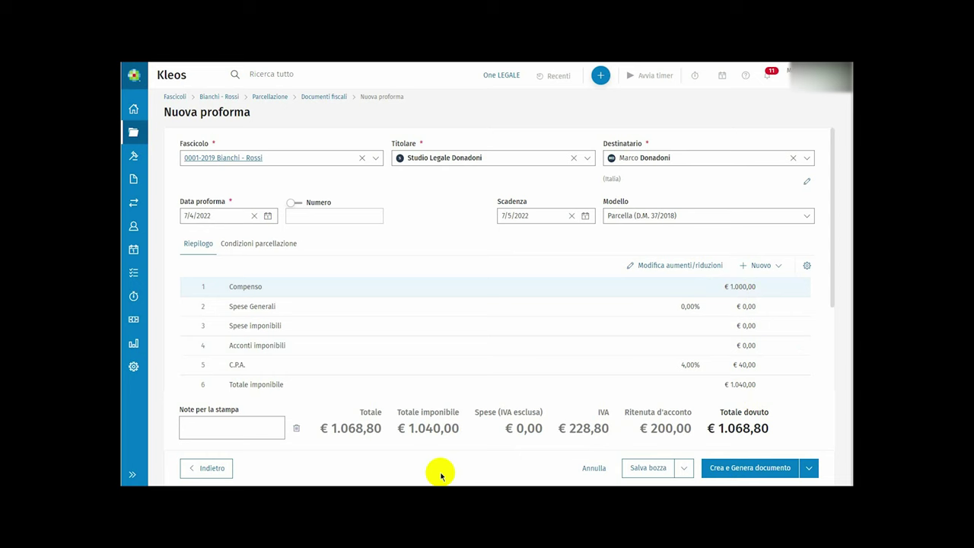
- Create the proforma and generate its document from the Parcella DETTAGLIATA template, with \\Documenti\Parcelle as the destination folder
{"action": "left_click", "coordinate": [640, 469]}
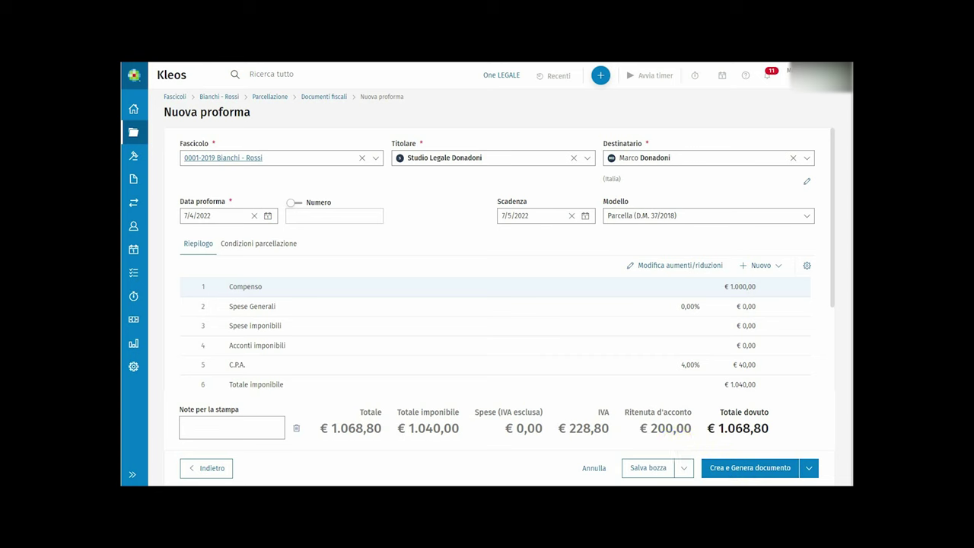
{"action": "left_click", "coordinate": [754, 468]}
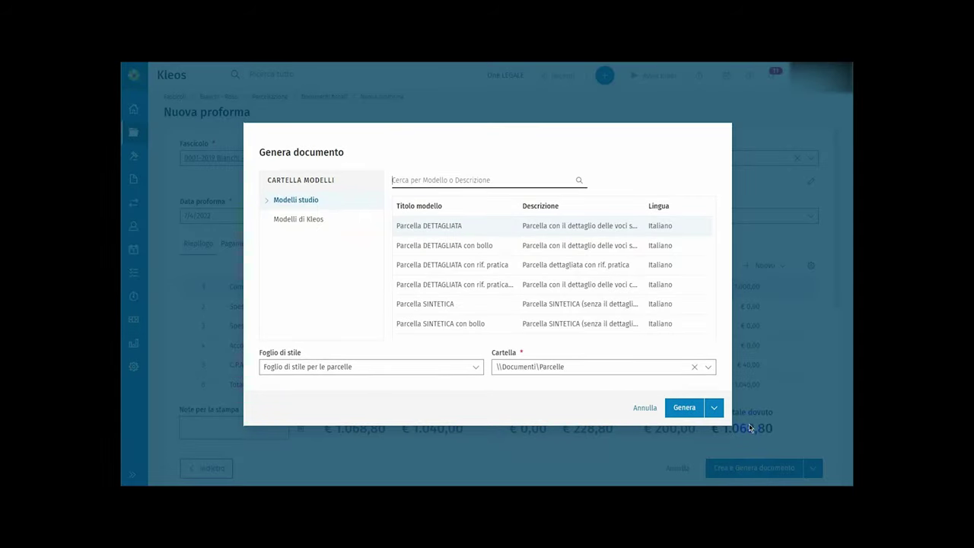
{"action": "left_click", "coordinate": [624, 367]}
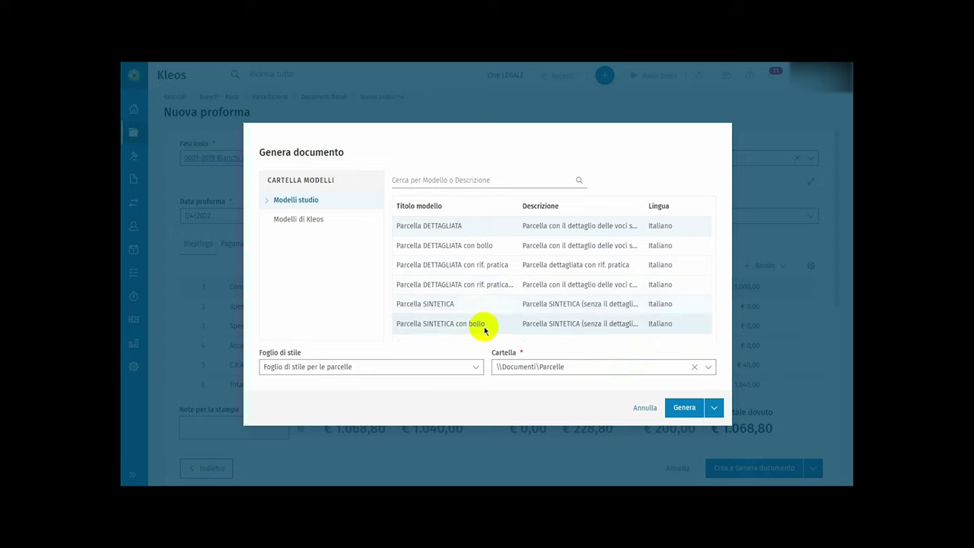
{"action": "left_click", "coordinate": [673, 408]}
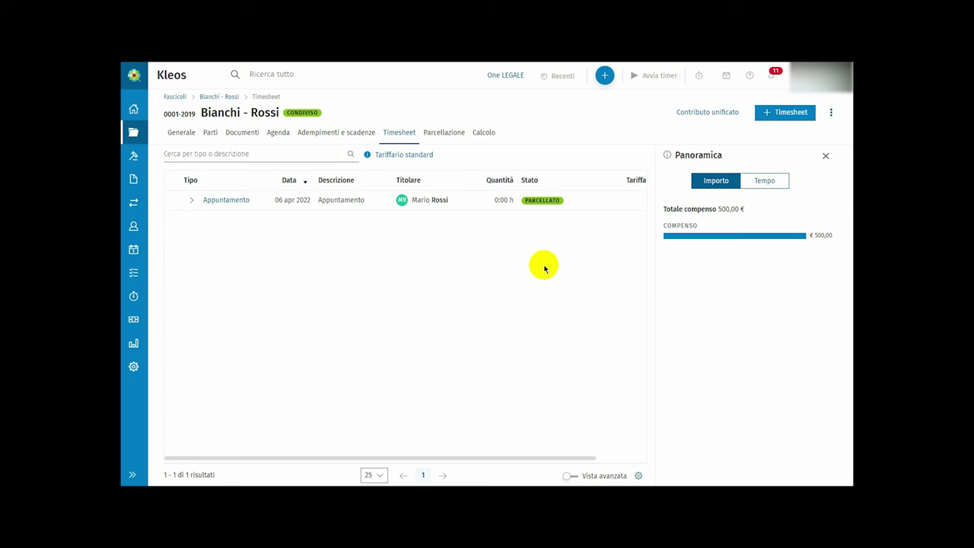
- Start a new timesheet for the case and look through its type options, date and description fields
{"action": "left_click", "coordinate": [774, 120]}
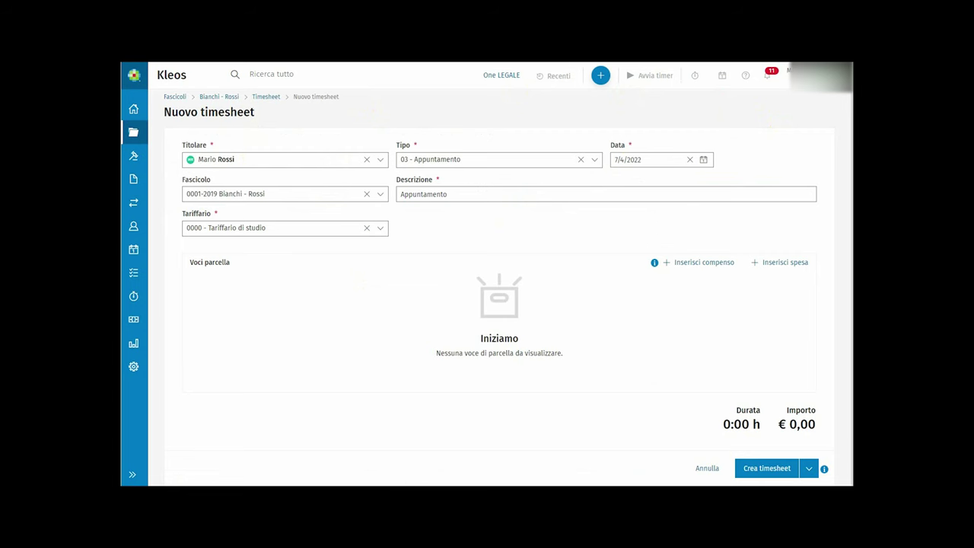
{"action": "left_click", "coordinate": [595, 160]}
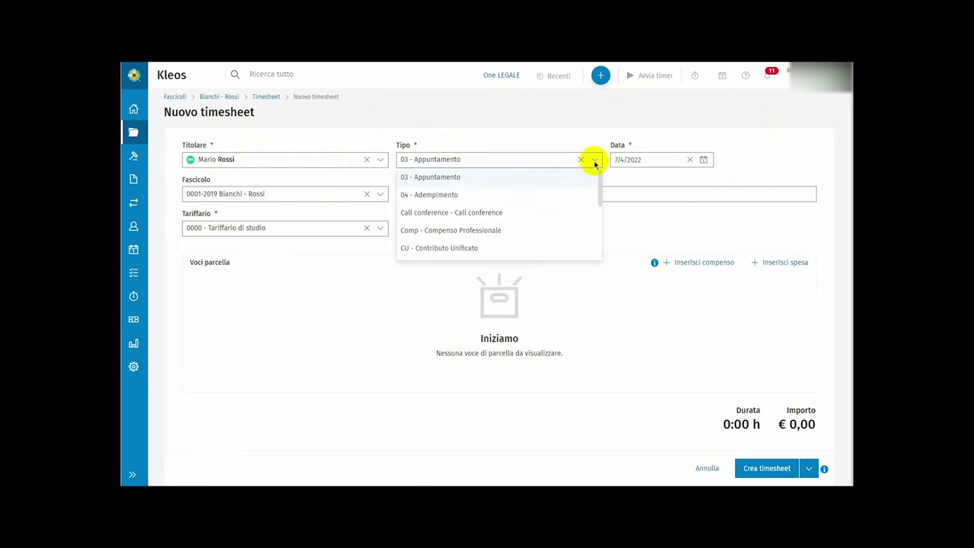
{"action": "scroll", "coordinate": [580, 191], "scroll_direction": "down", "scroll_amount": 5}
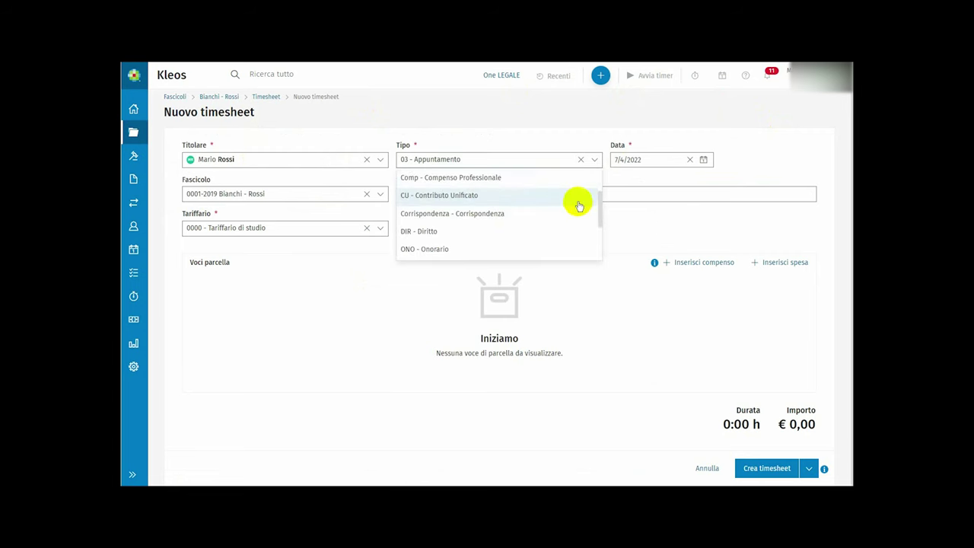
{"action": "left_click", "coordinate": [662, 160]}
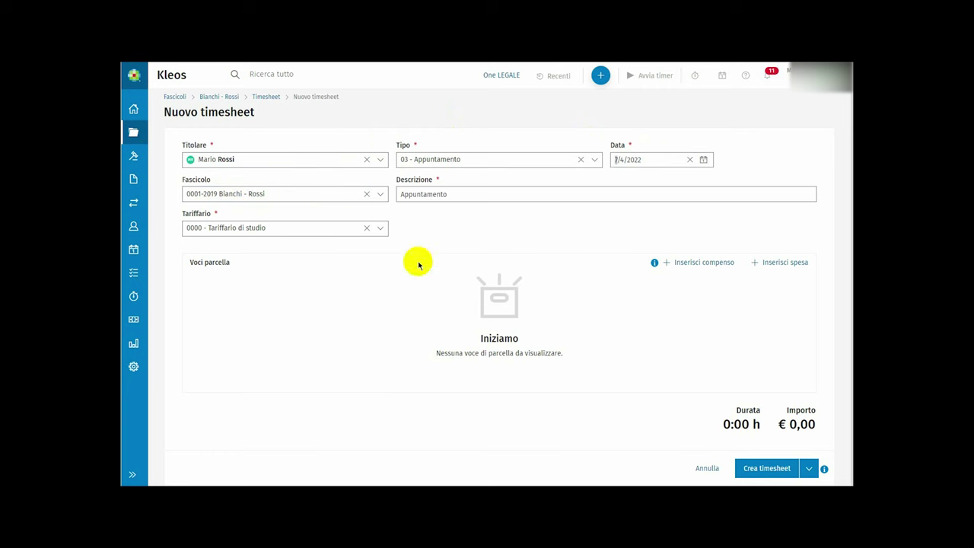
{"action": "left_click", "coordinate": [402, 194]}
{"action": "left_click_drag", "start_coordinate": [401, 194], "coordinate": [475, 193]}
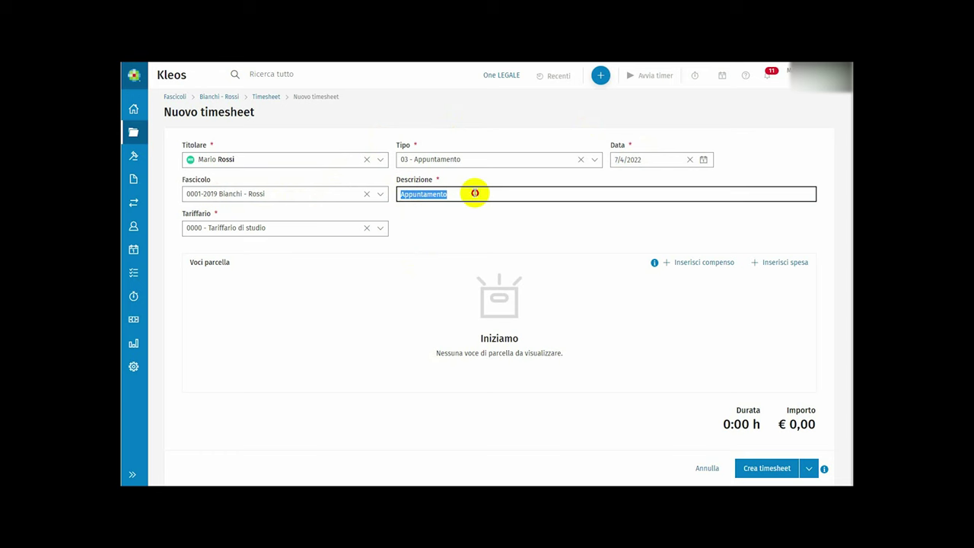
{"action": "left_click", "coordinate": [474, 194]}
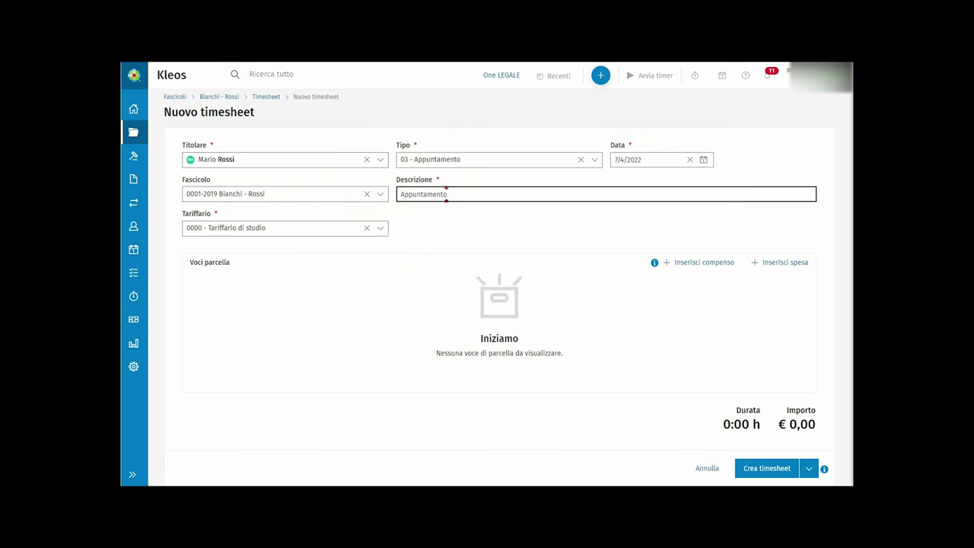
- Add a fee item of type Compenso to the timesheet with an amount of € 100,00
{"action": "left_click", "coordinate": [686, 264]}
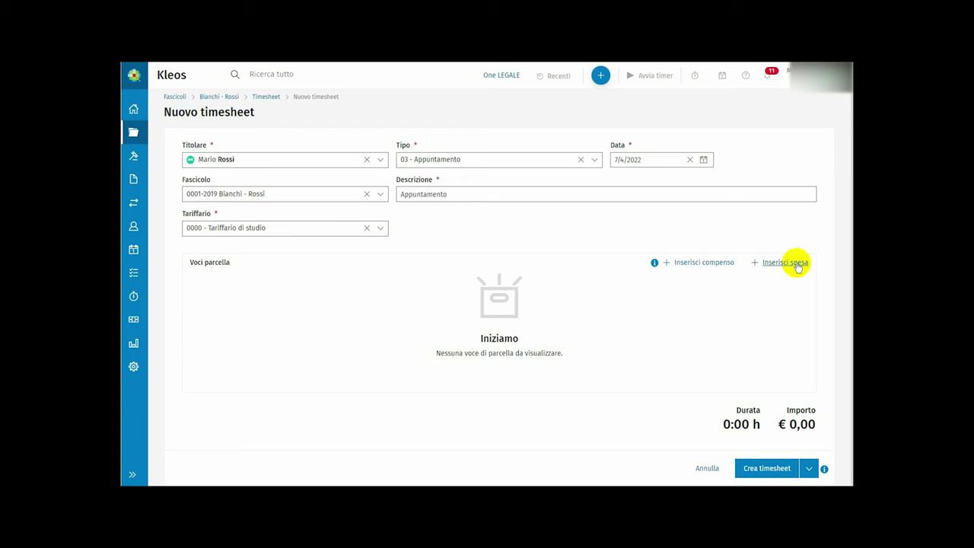
{"action": "left_click", "coordinate": [725, 265]}
{"action": "left_click", "coordinate": [312, 327]}
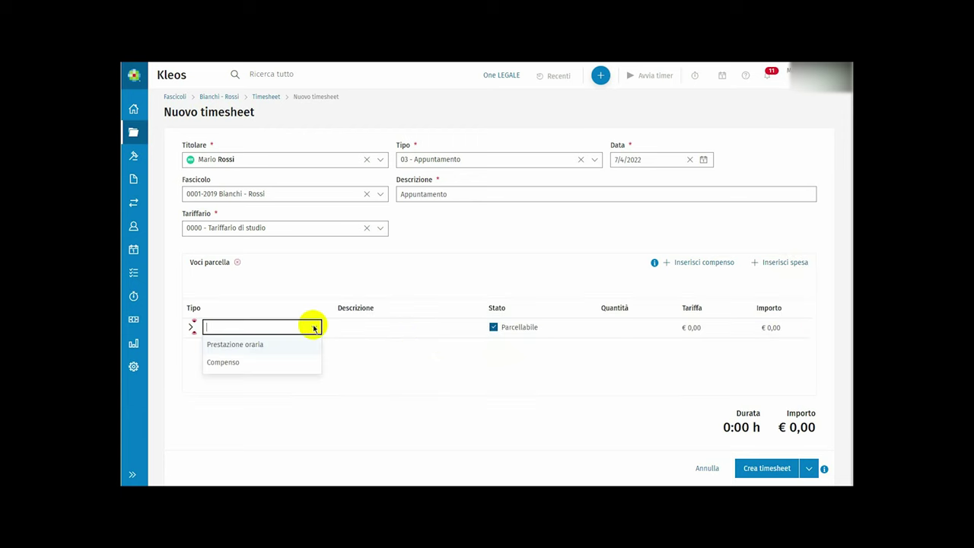
{"action": "left_click", "coordinate": [255, 362]}
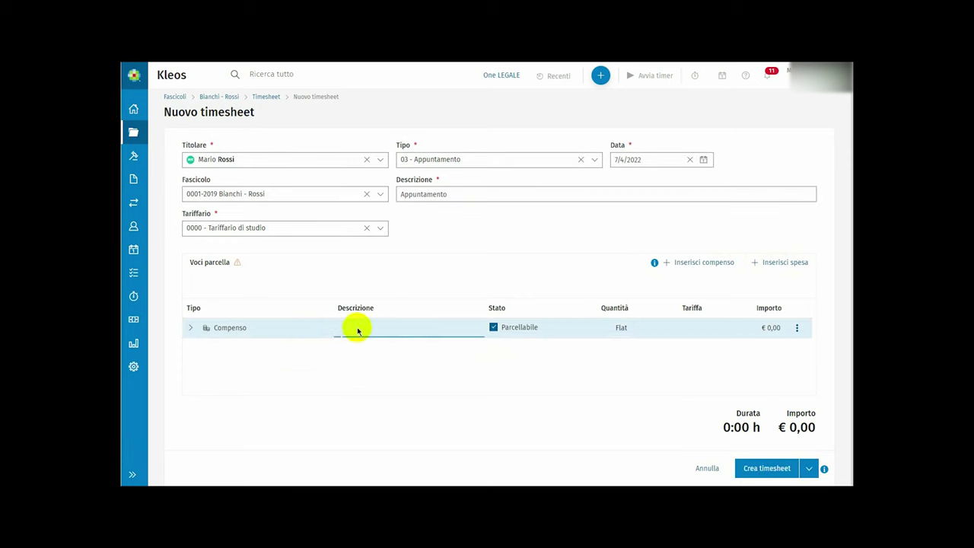
{"action": "left_click", "coordinate": [771, 327]}
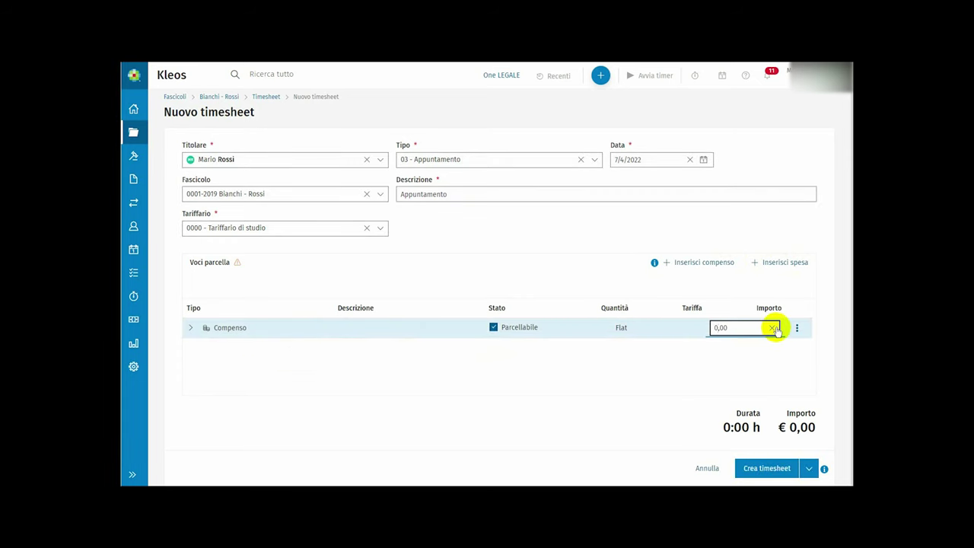
{"action": "type", "text": "100"}
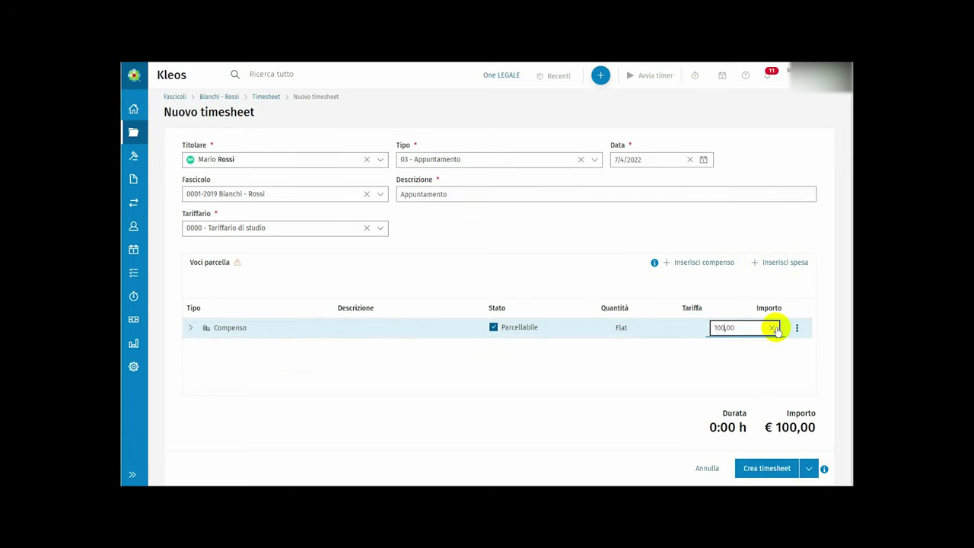
- Add a Spesa esente item described "Spese trasferta" for € 300,00 and create the timesheet
{"action": "left_click", "coordinate": [784, 263]}
{"action": "left_click", "coordinate": [311, 346]}
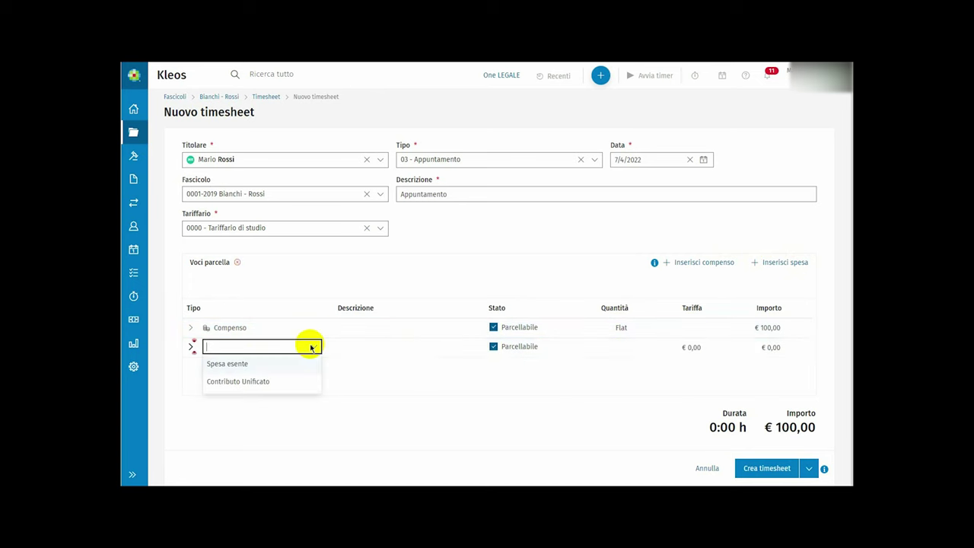
{"action": "left_click", "coordinate": [291, 363]}
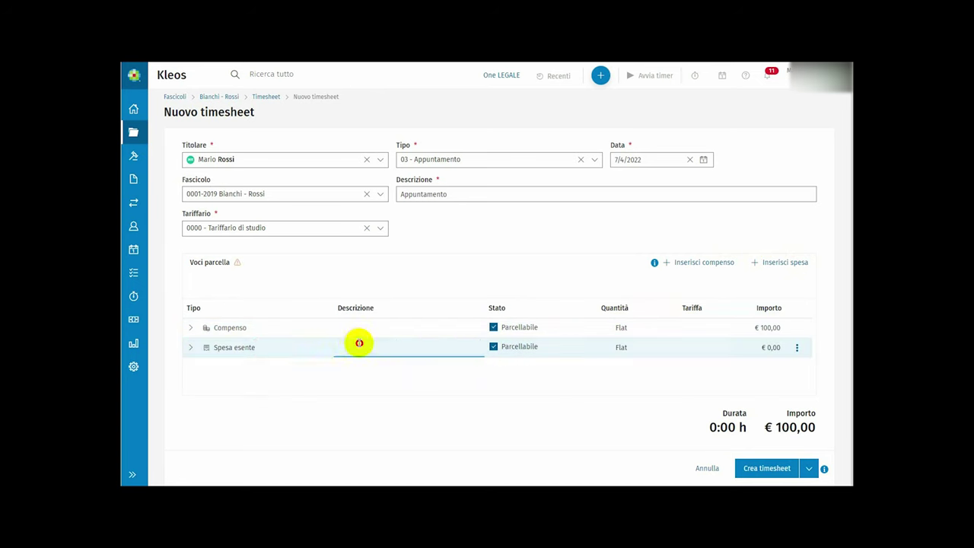
{"action": "left_click", "coordinate": [358, 343]}
{"action": "type", "text": "Spese t"}
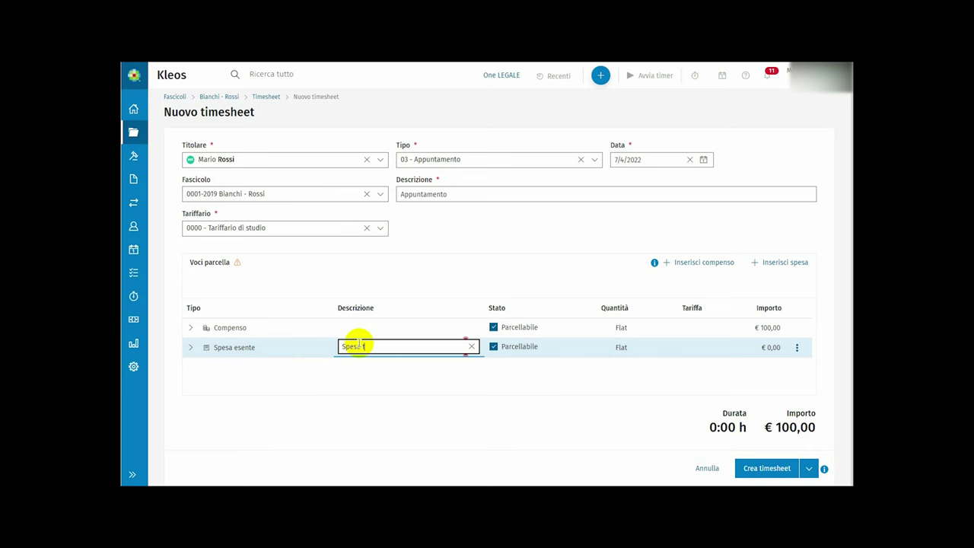
{"action": "type", "text": "rasferta"}
{"action": "left_click", "coordinate": [756, 347]}
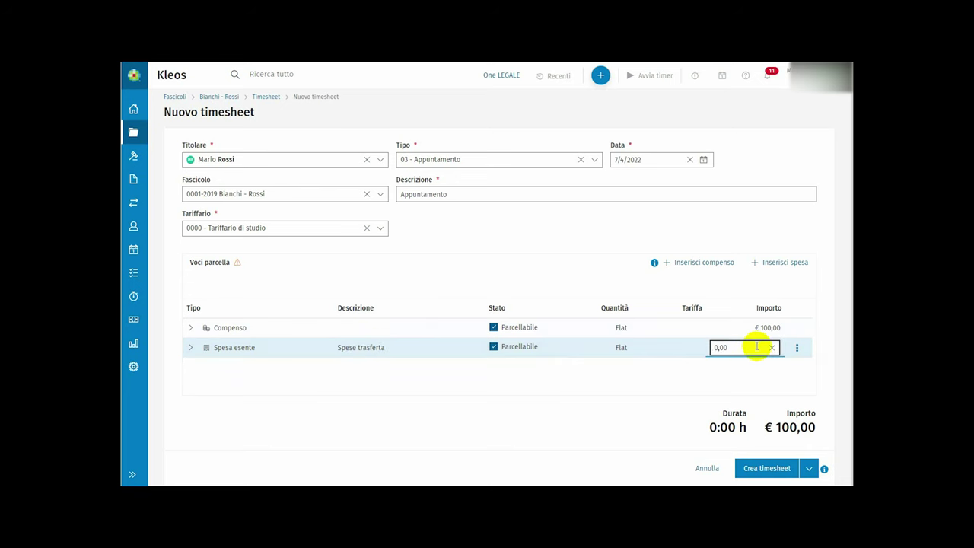
{"action": "type", "text": "300"}
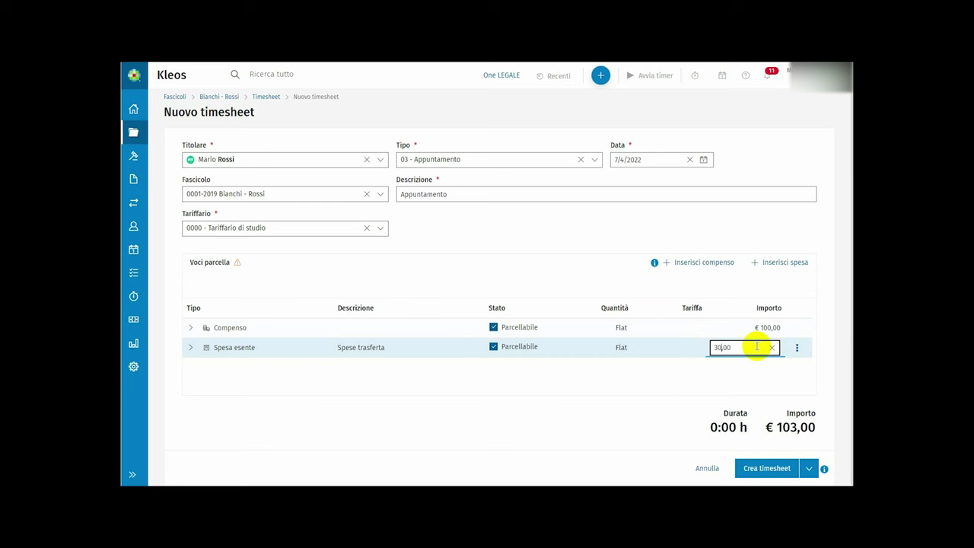
{"action": "left_click", "coordinate": [756, 382]}
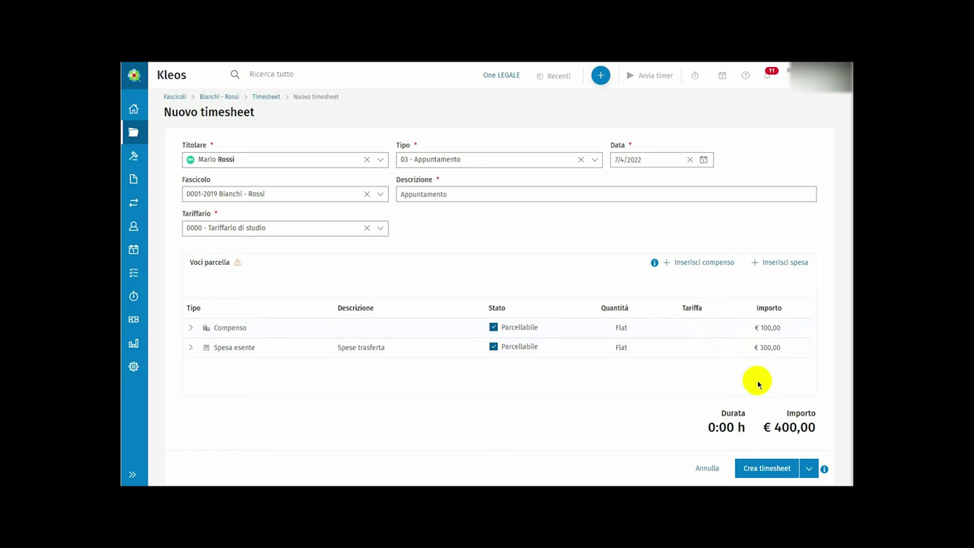
{"action": "left_click", "coordinate": [788, 468]}
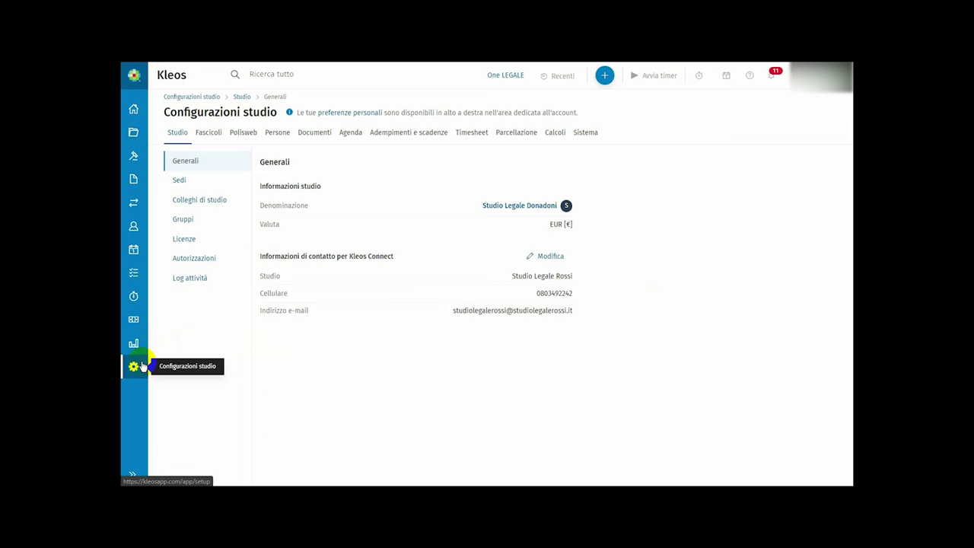
- In the firm's timesheet settings, try the Decimale duration format, return to hh:mm, and view the list of timesheet types
{"action": "left_click", "coordinate": [467, 134]}
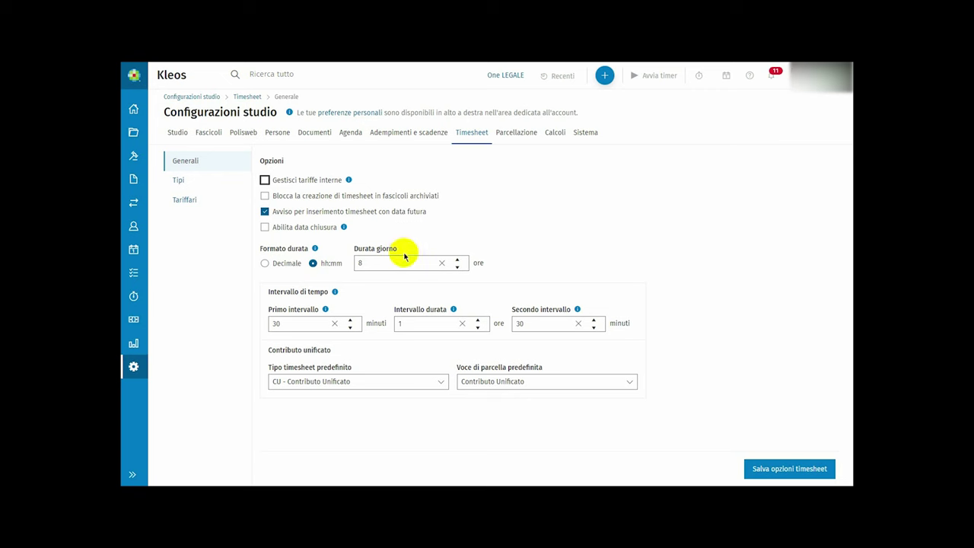
{"action": "left_click", "coordinate": [288, 263]}
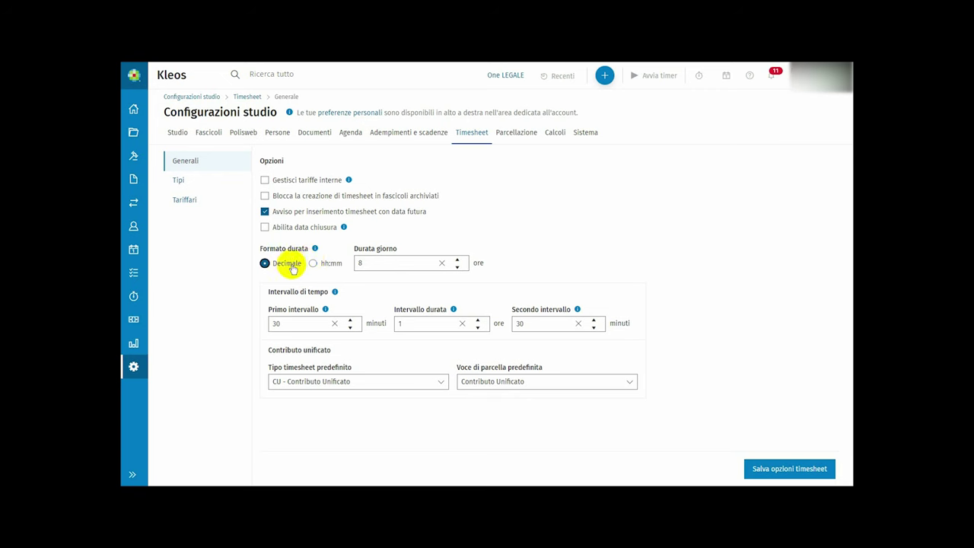
{"action": "left_click", "coordinate": [330, 264]}
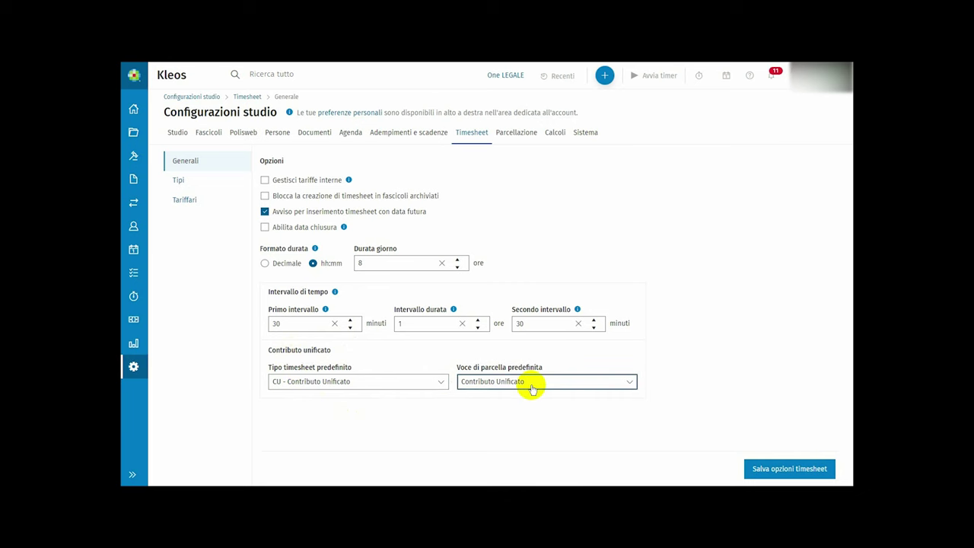
{"action": "left_click", "coordinate": [197, 183]}
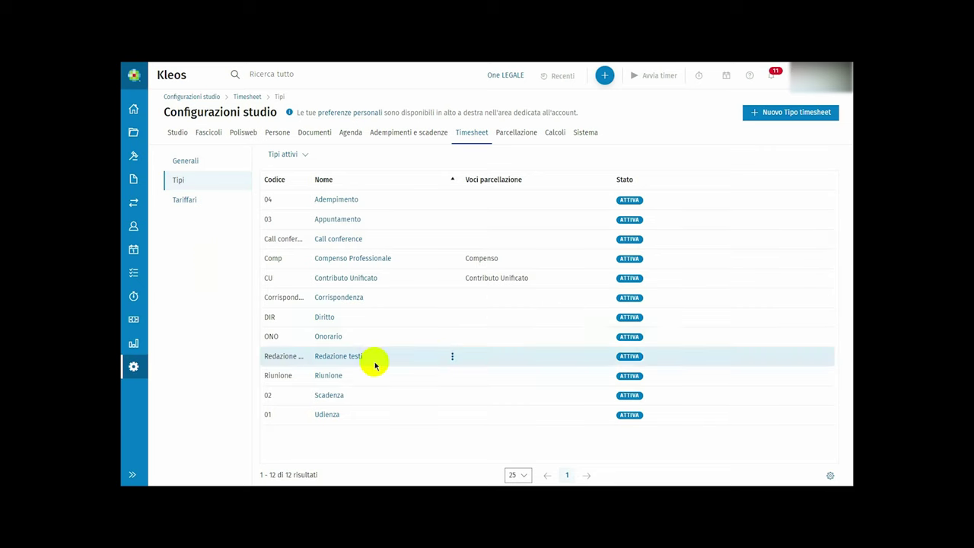
- Start a new timesheet type, insert a billing item and look through its type, quantity and description fields
{"action": "left_click", "coordinate": [750, 115]}
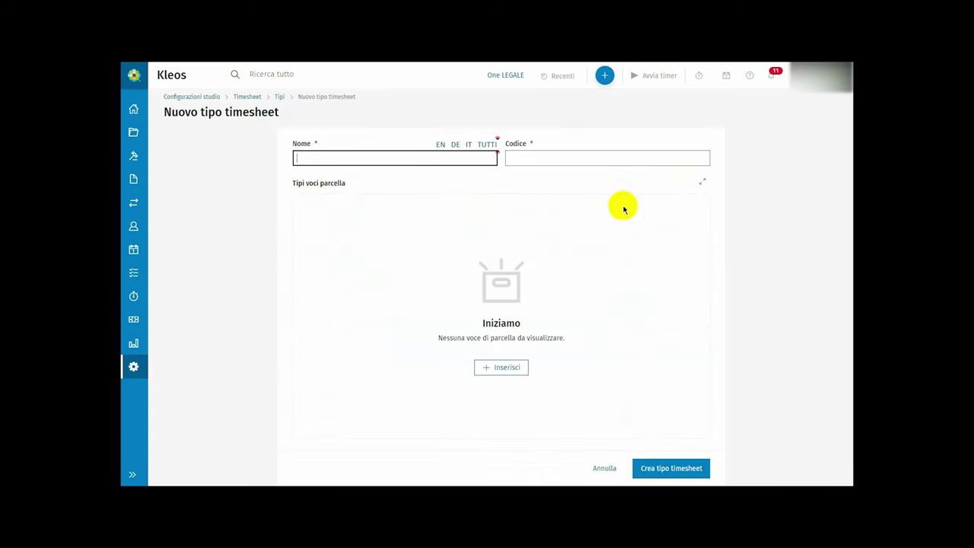
{"action": "left_click", "coordinate": [531, 157]}
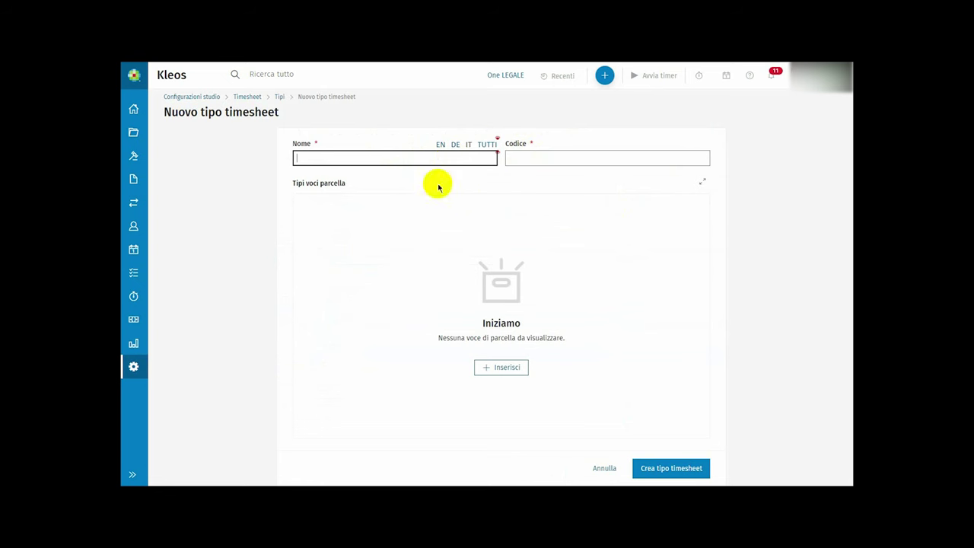
{"action": "left_click", "coordinate": [520, 369]}
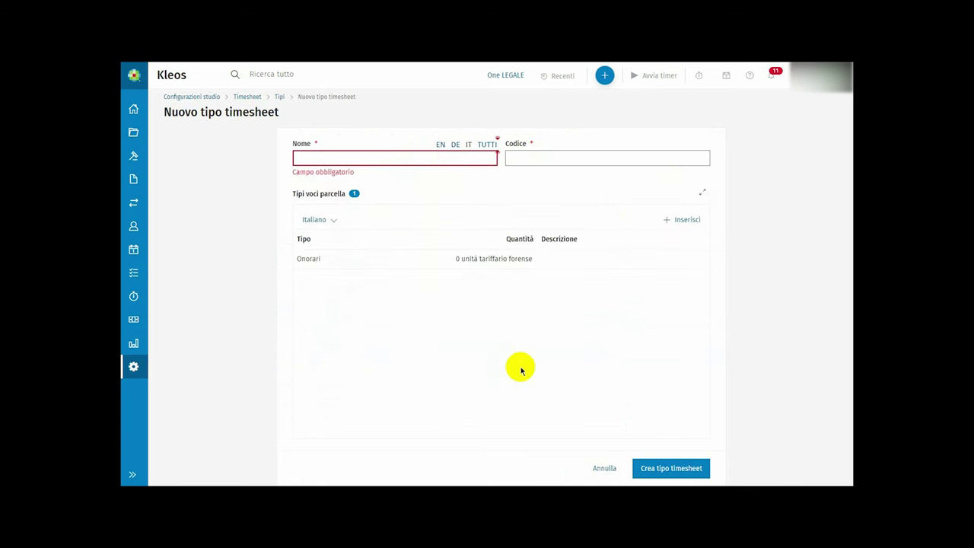
{"action": "left_click", "coordinate": [364, 258]}
{"action": "left_click", "coordinate": [430, 262]}
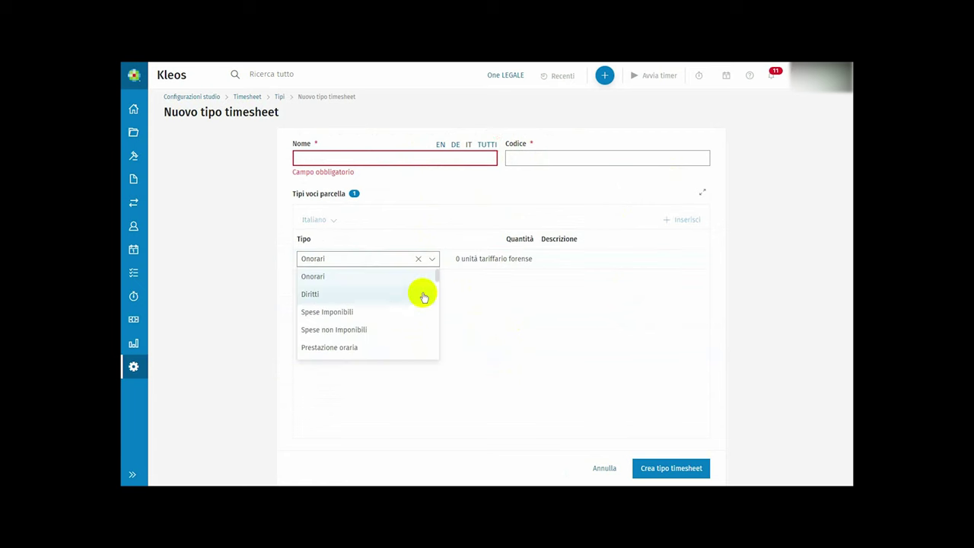
{"action": "left_click", "coordinate": [526, 260]}
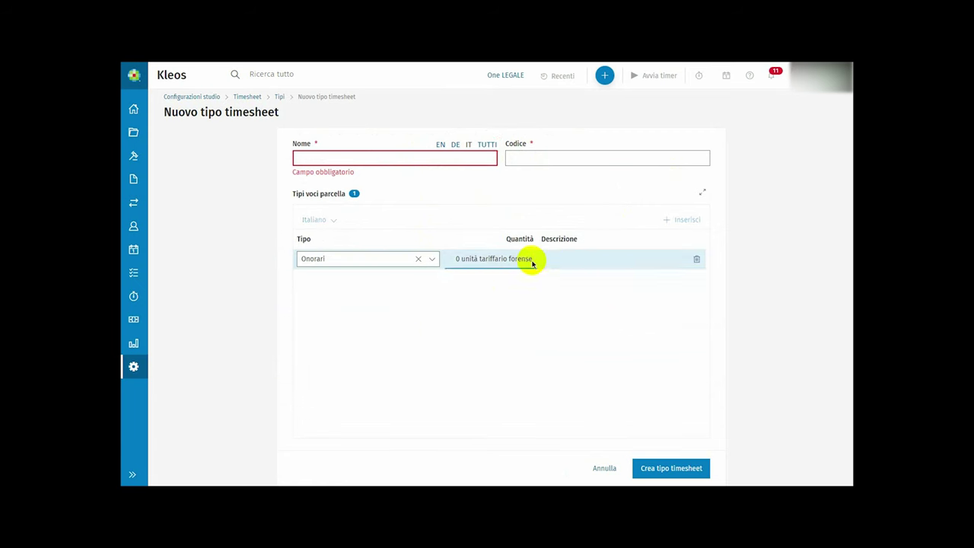
{"action": "left_click", "coordinate": [618, 261]}
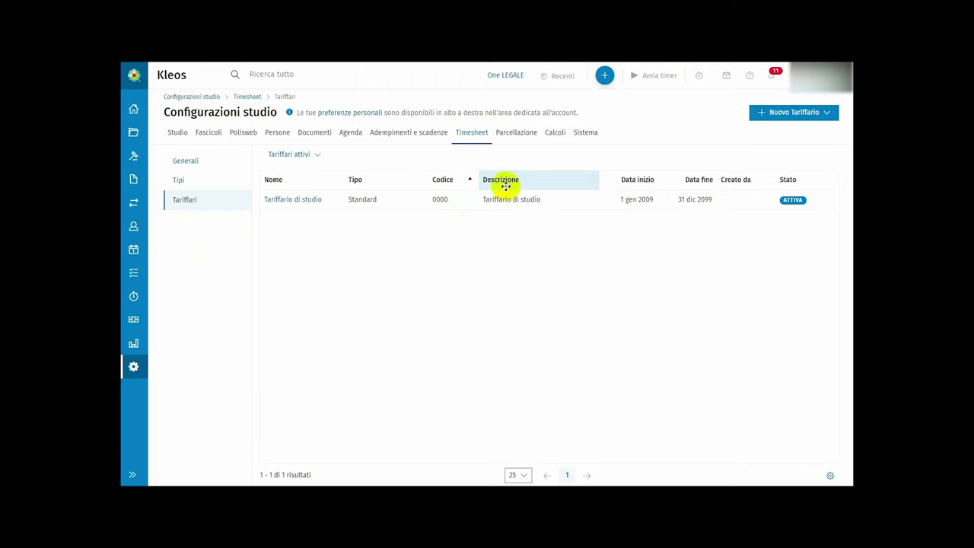
- View the firm's timesheet types and its active tariffs, and start a new Standard tariff
{"action": "left_click", "coordinate": [178, 181]}
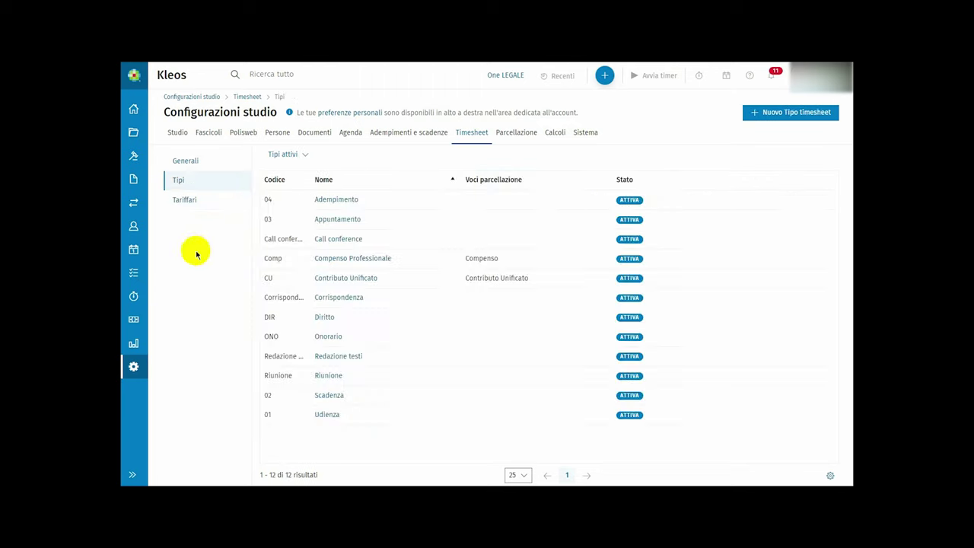
{"action": "left_click", "coordinate": [186, 199]}
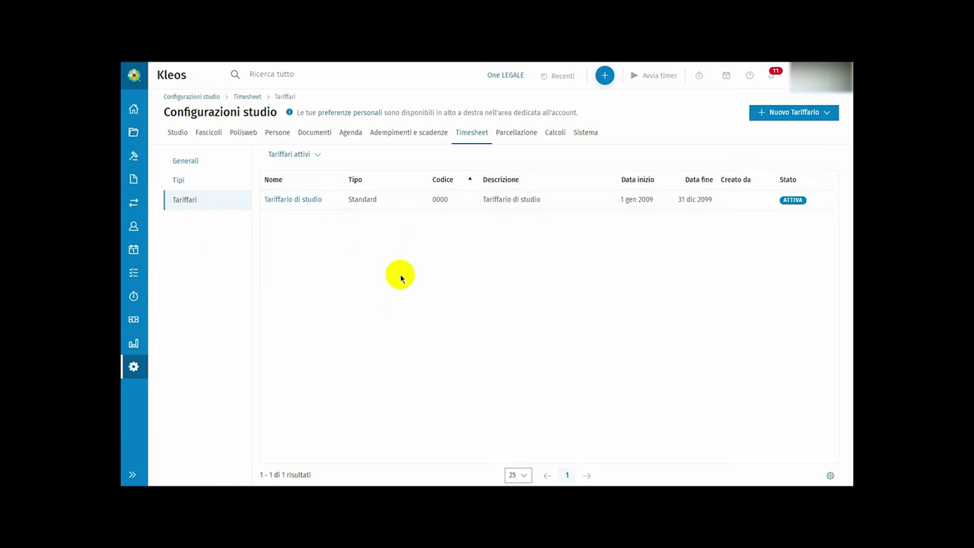
{"action": "left_click", "coordinate": [796, 114]}
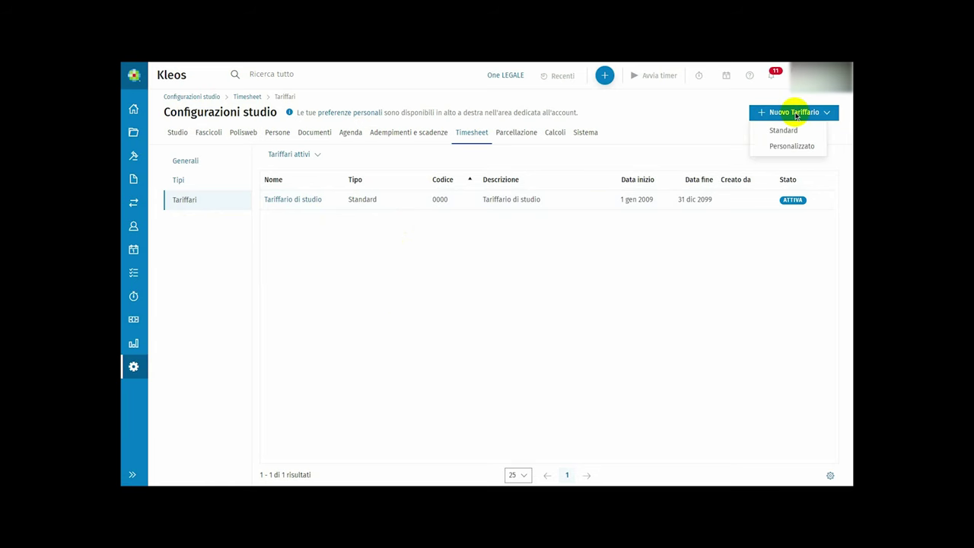
{"action": "left_click", "coordinate": [792, 131]}
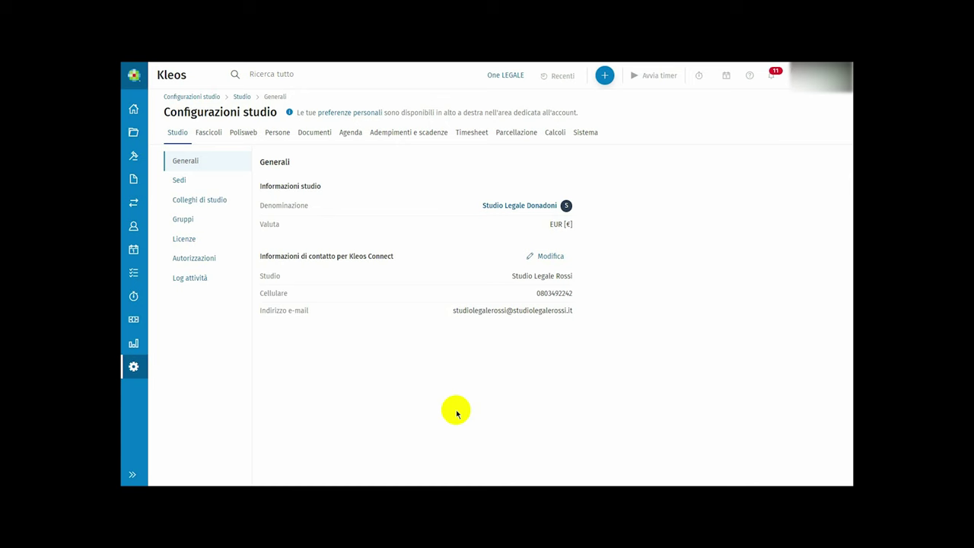
- In the firm's Parcellazione settings, view the billing item types and examine the name, code and category fields for a new type
{"action": "left_click", "coordinate": [510, 136]}
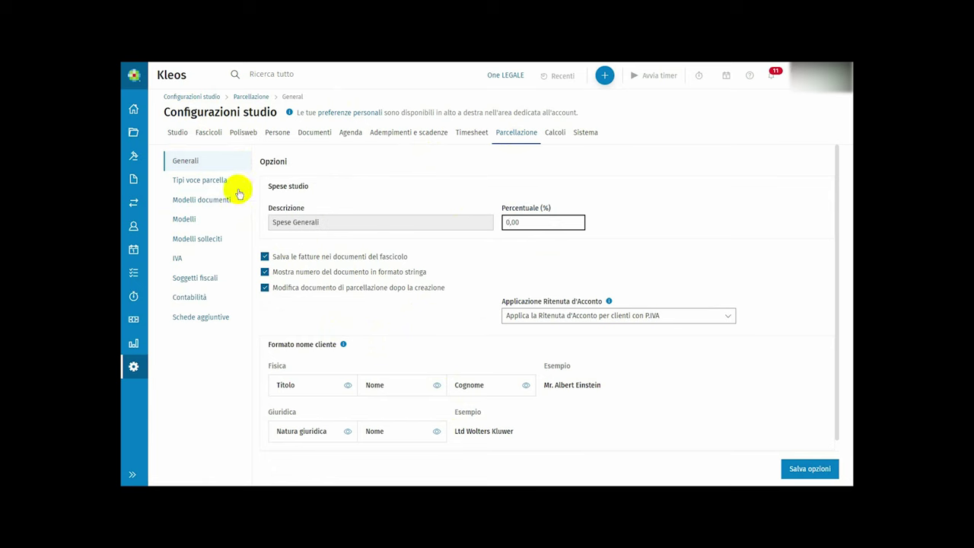
{"action": "left_click", "coordinate": [199, 188]}
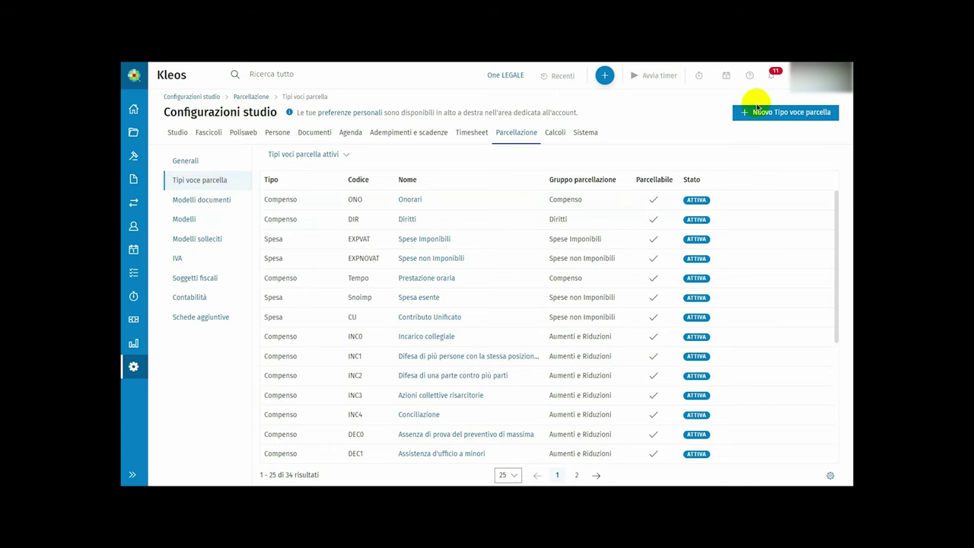
{"action": "left_click", "coordinate": [763, 113]}
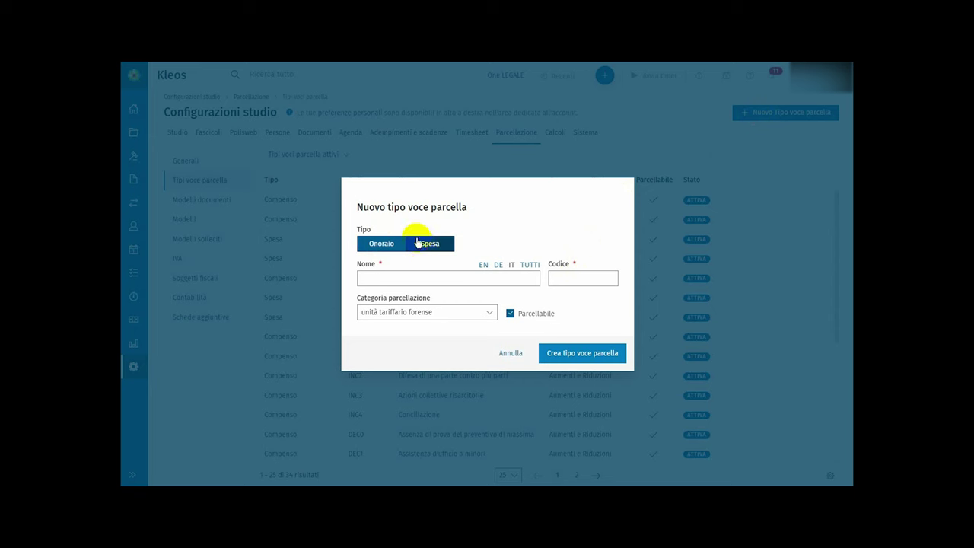
{"action": "left_click", "coordinate": [379, 277]}
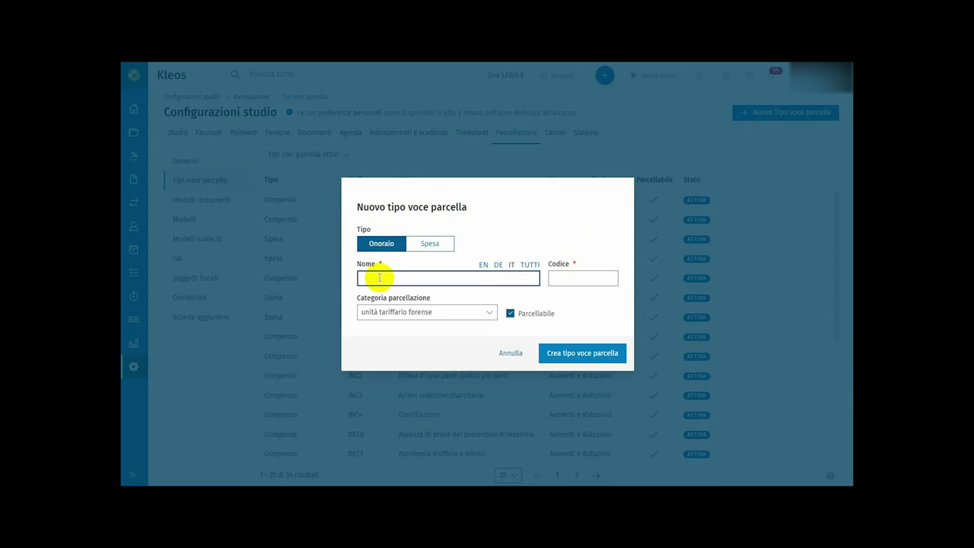
{"action": "left_click", "coordinate": [567, 280]}
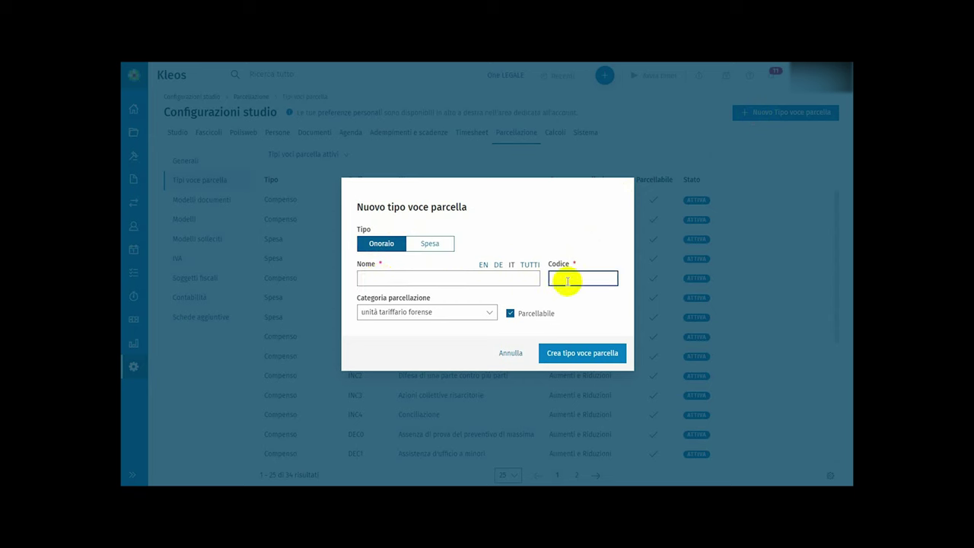
{"action": "left_click", "coordinate": [491, 316]}
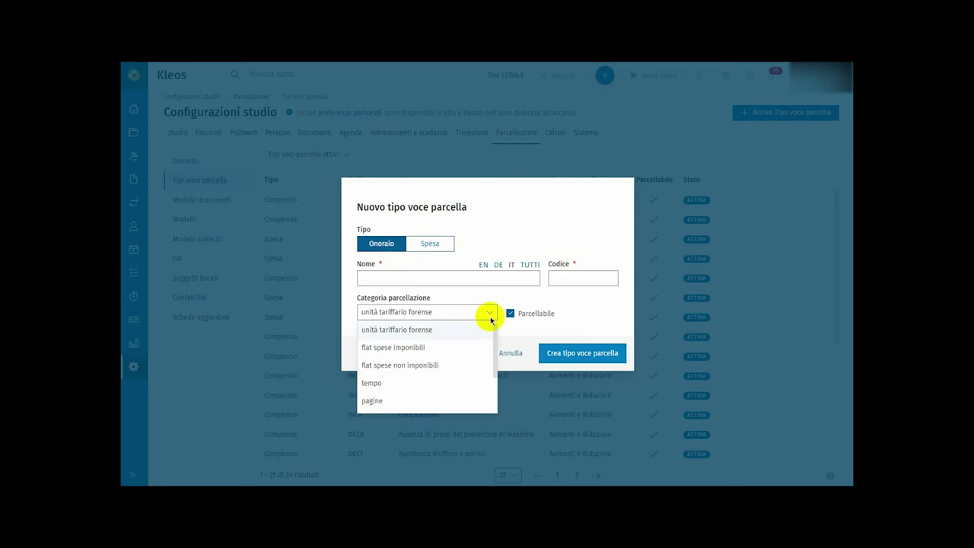
{"action": "key", "text": "Escape"}
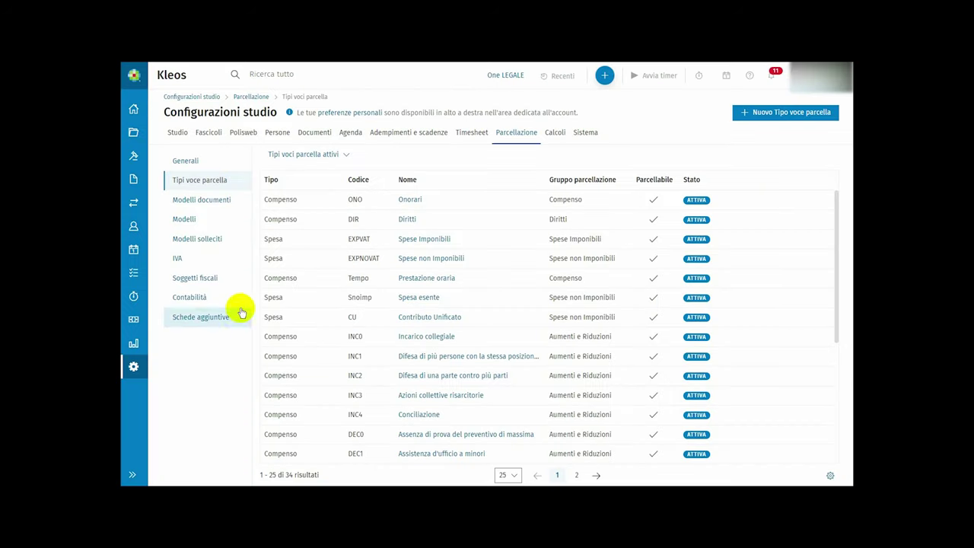
- View the billing document models and open the Parcella (D.M. 127/2004) model for editing
{"action": "left_click", "coordinate": [241, 207]}
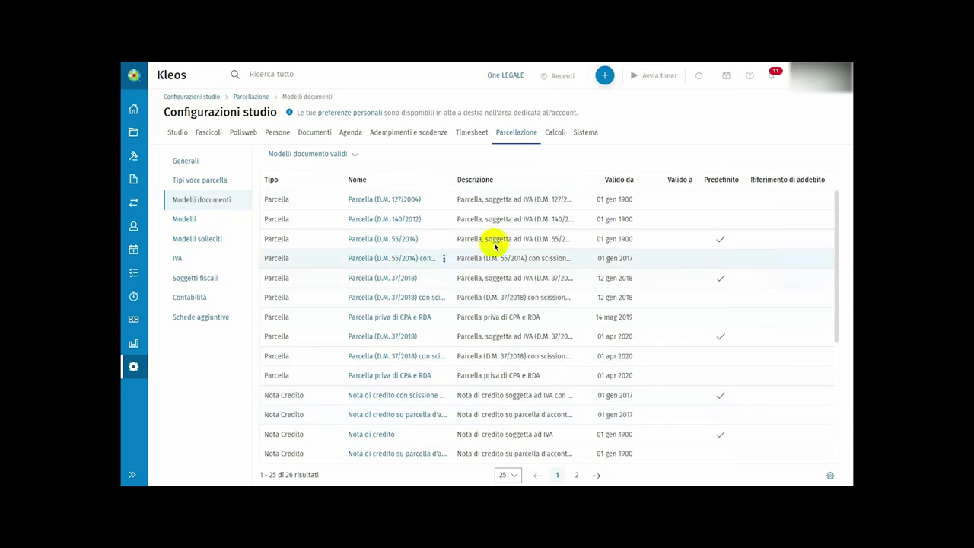
{"action": "left_click", "coordinate": [443, 199]}
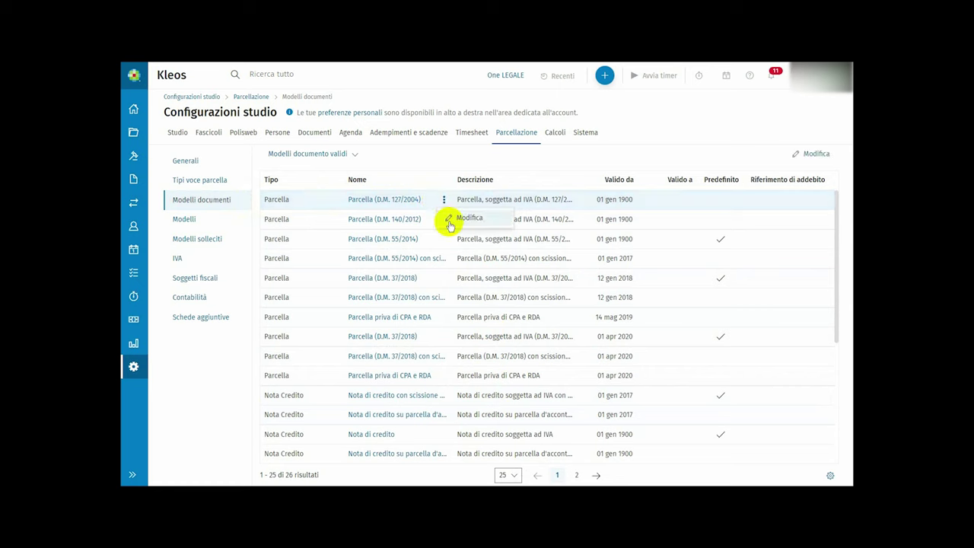
{"action": "left_click", "coordinate": [449, 225]}
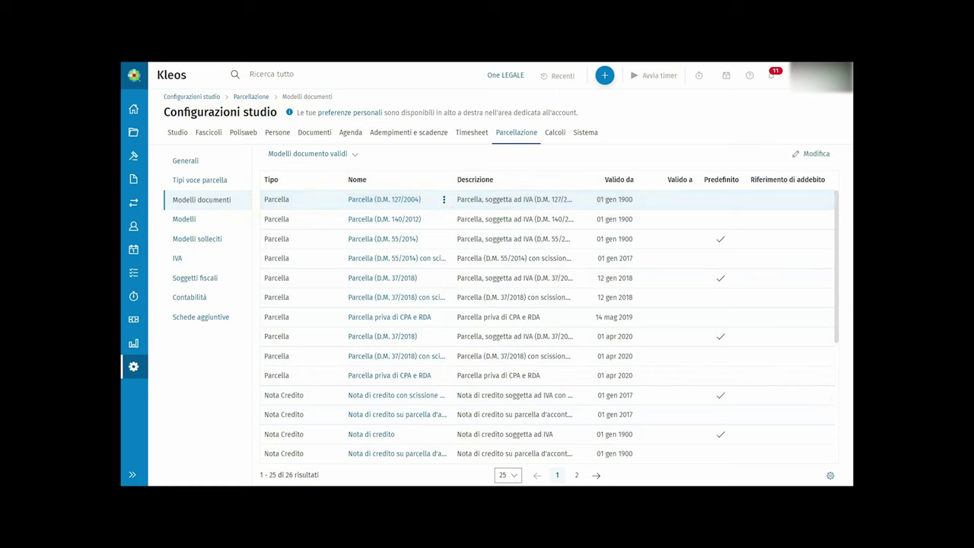
- In the billing templates, start a document template import and load the local file Nuovo Documento di Microsoft Word.docx
{"action": "left_click", "coordinate": [211, 222]}
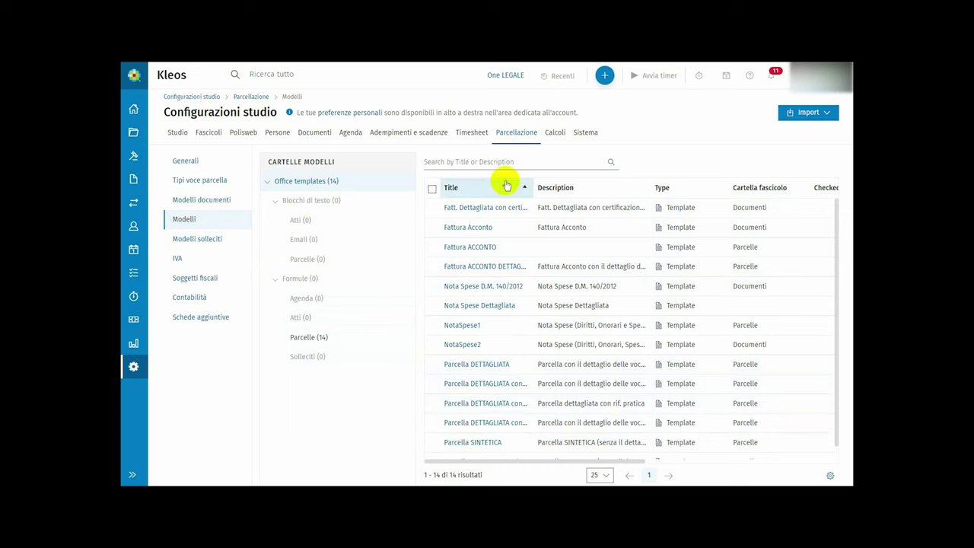
{"action": "left_click", "coordinate": [832, 115]}
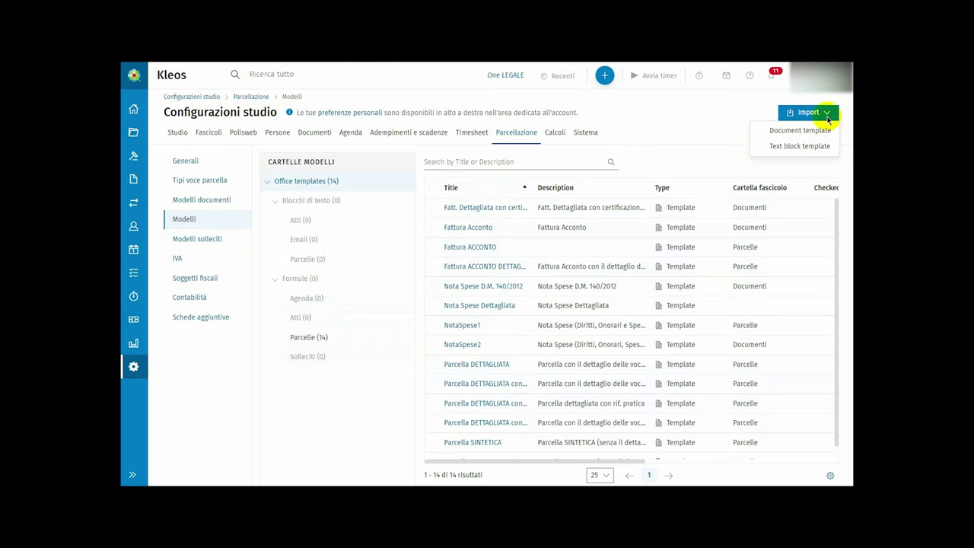
{"action": "left_click", "coordinate": [815, 131]}
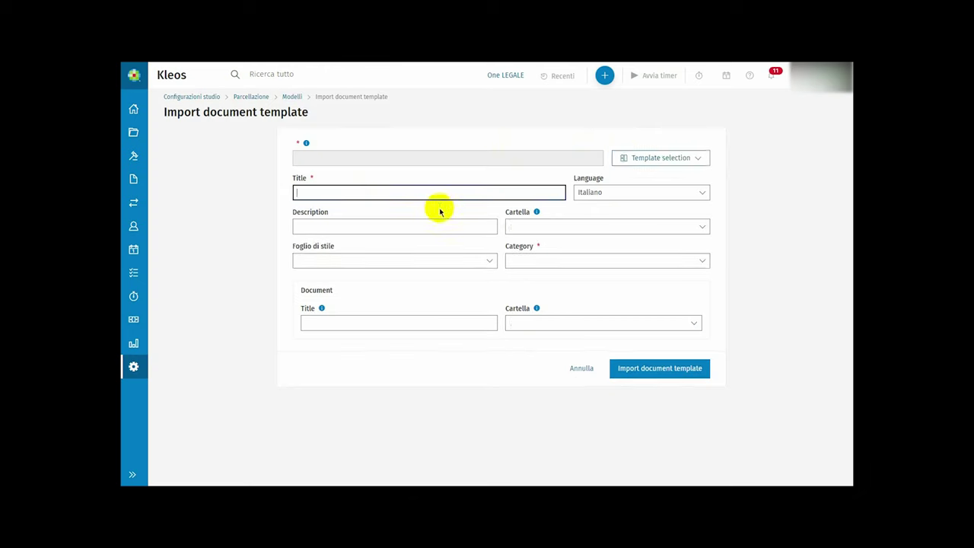
{"action": "left_click", "coordinate": [642, 158]}
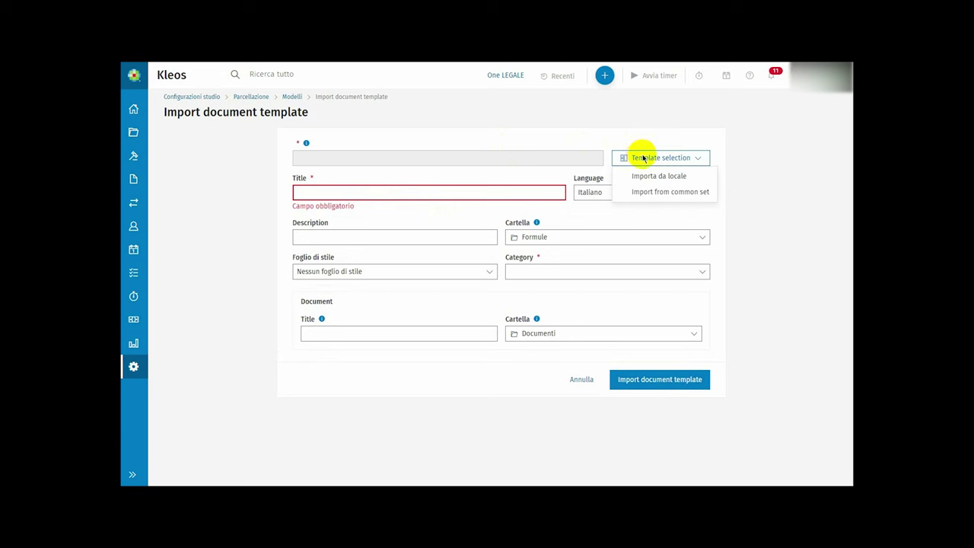
{"action": "left_click", "coordinate": [654, 178]}
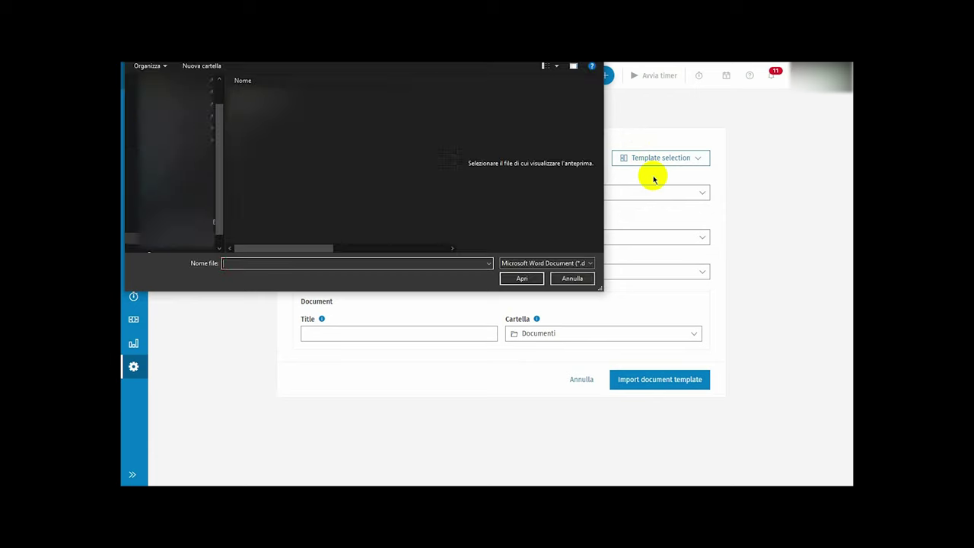
{"action": "left_click", "coordinate": [274, 171]}
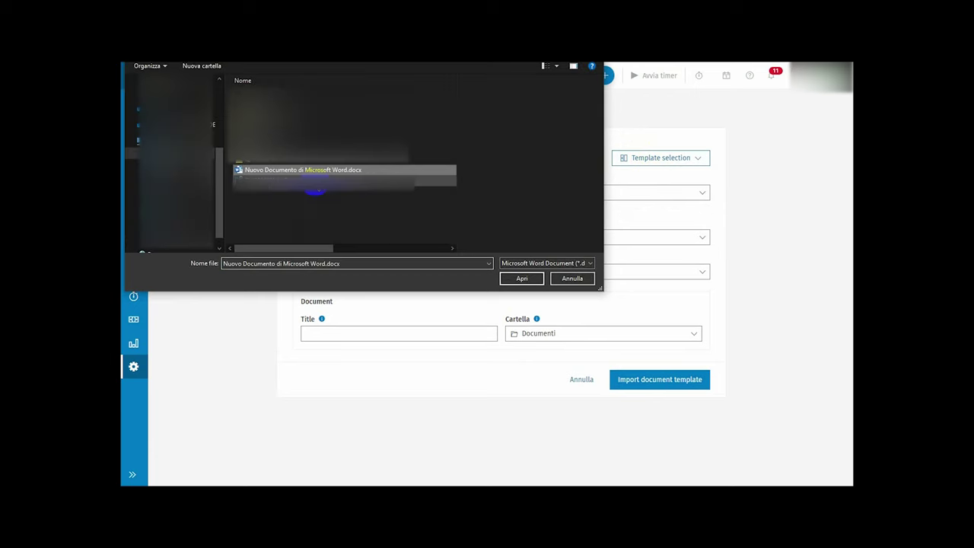
{"action": "left_click", "coordinate": [507, 278]}
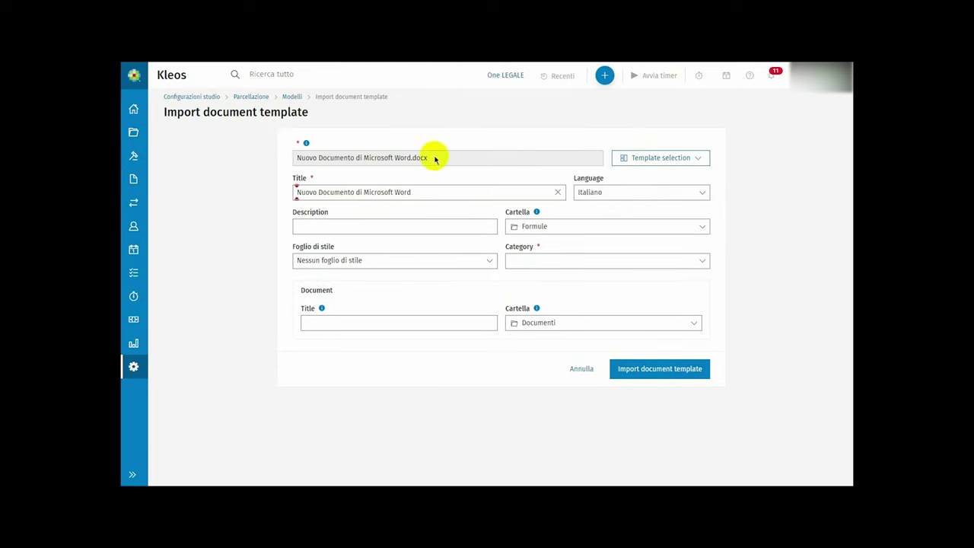
- Title the imported template "Modello fattura" and keep Italiano as its language
{"action": "left_click_drag", "start_coordinate": [423, 192], "coordinate": [279, 190]}
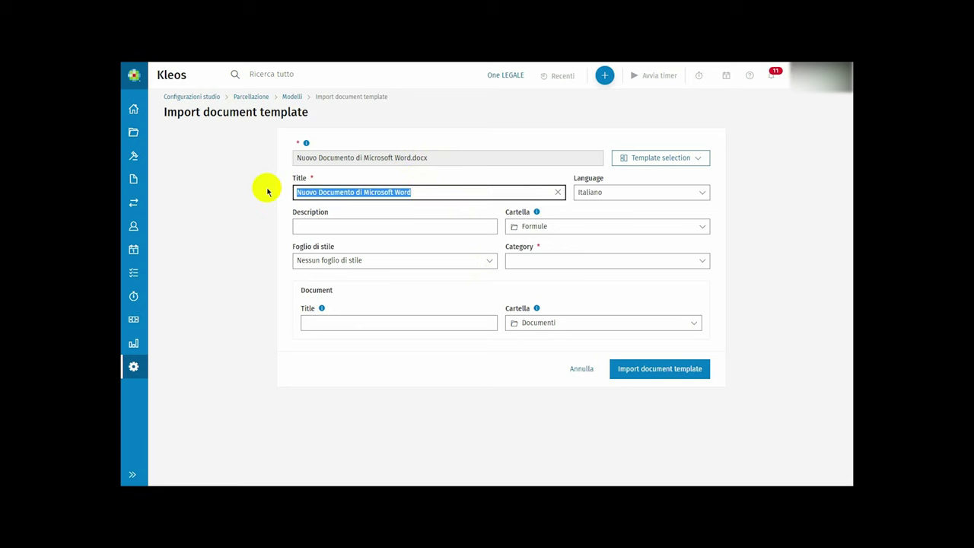
{"action": "type", "text": "Modello"}
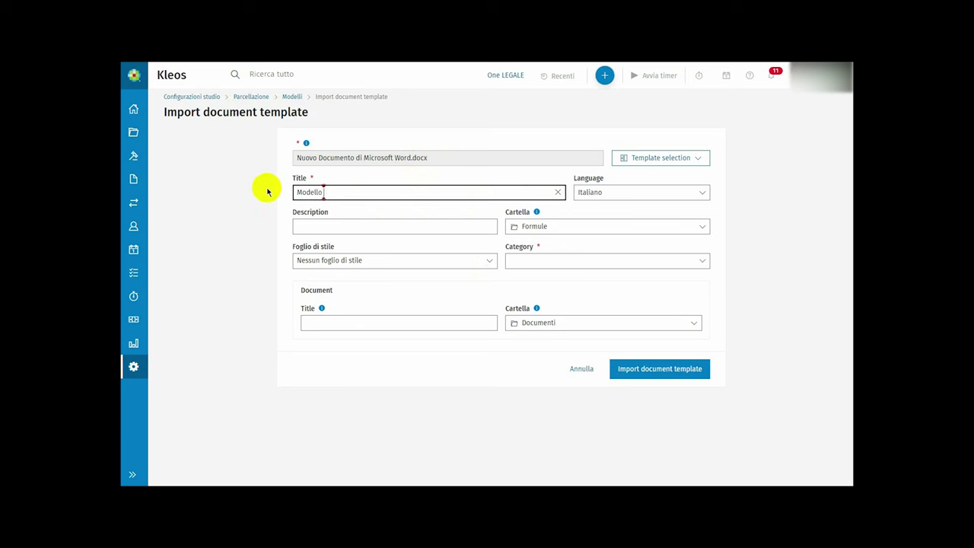
{"action": "type", "text": " fattura"}
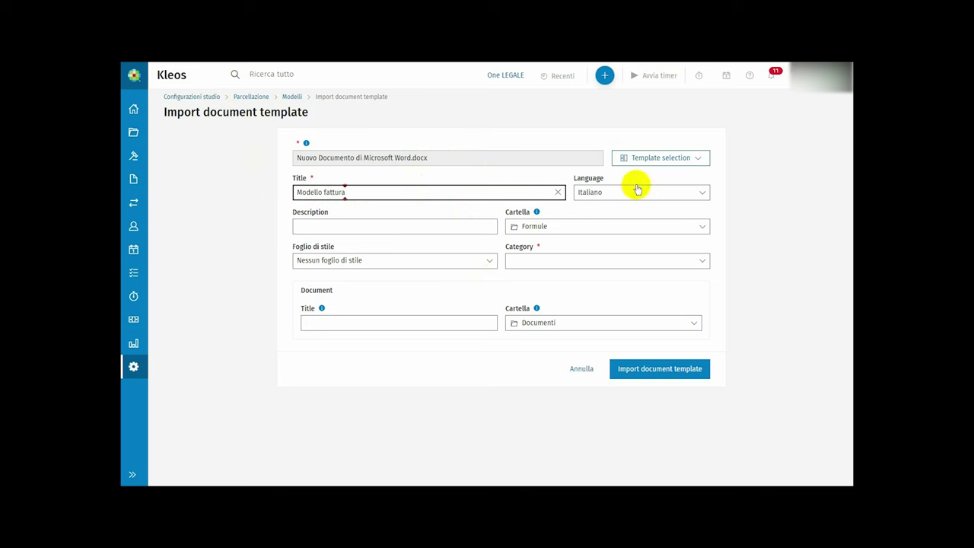
{"action": "left_click", "coordinate": [676, 194]}
{"action": "left_click", "coordinate": [677, 195]}
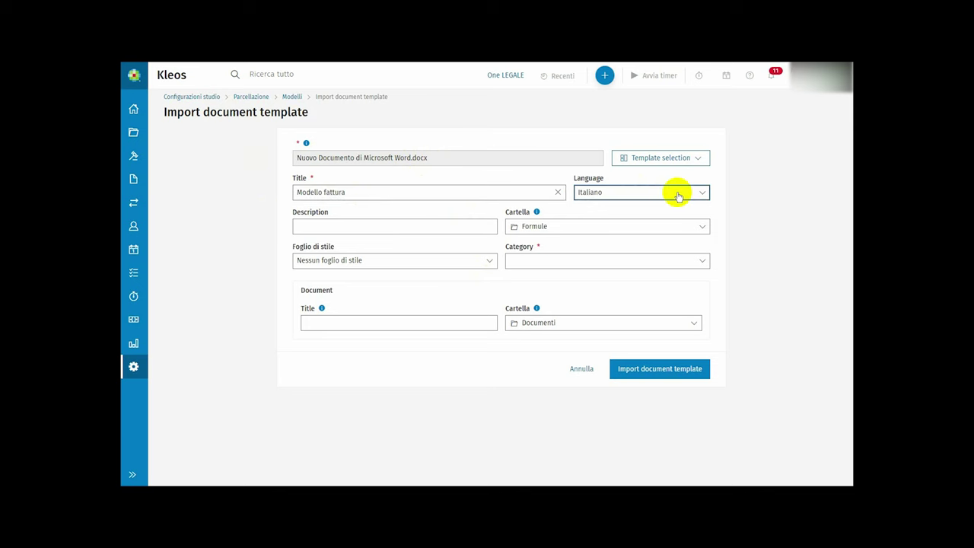
- File the invoice template in the Parcelle folder and apply the Carta intestata style sheet
{"action": "left_click", "coordinate": [426, 226]}
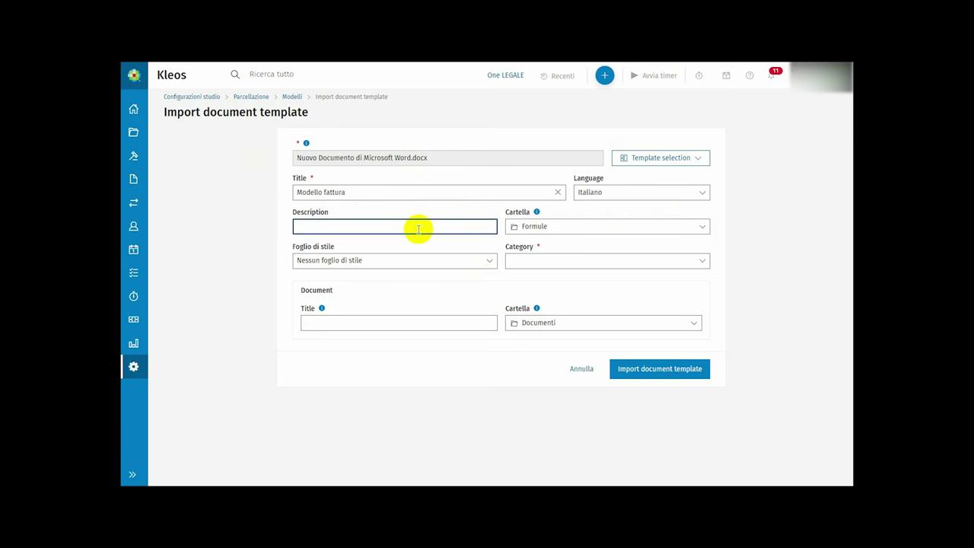
{"action": "left_click", "coordinate": [631, 226]}
{"action": "left_click", "coordinate": [632, 226]}
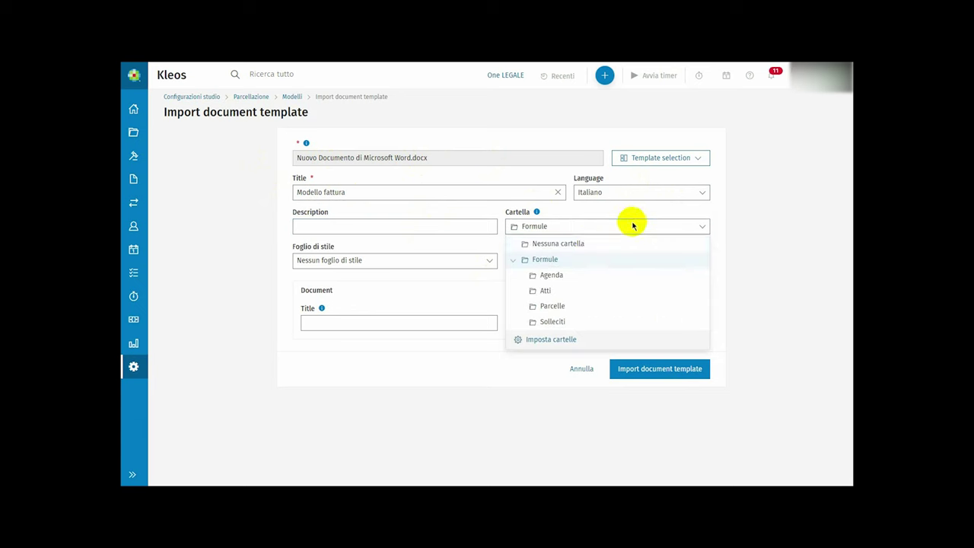
{"action": "left_click", "coordinate": [576, 308]}
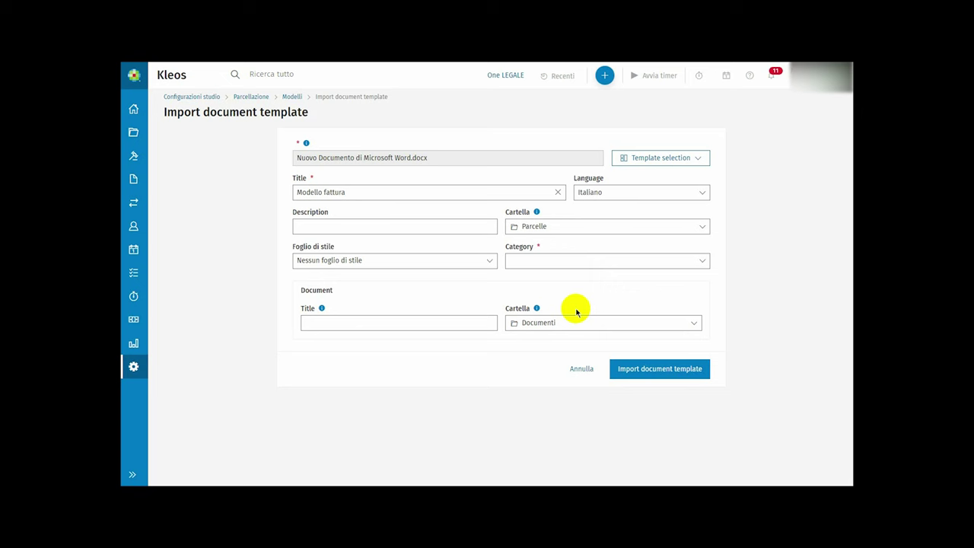
{"action": "left_click", "coordinate": [443, 262]}
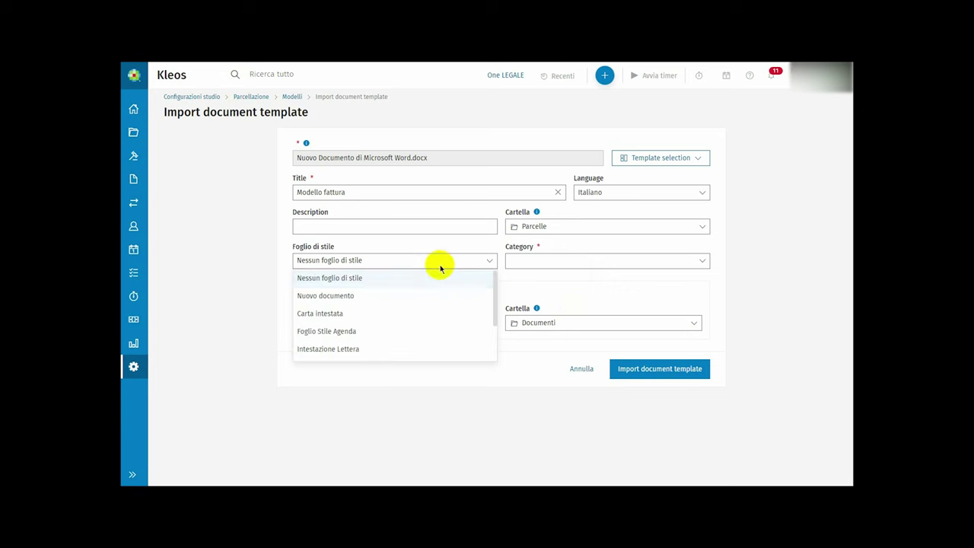
{"action": "left_click", "coordinate": [415, 318]}
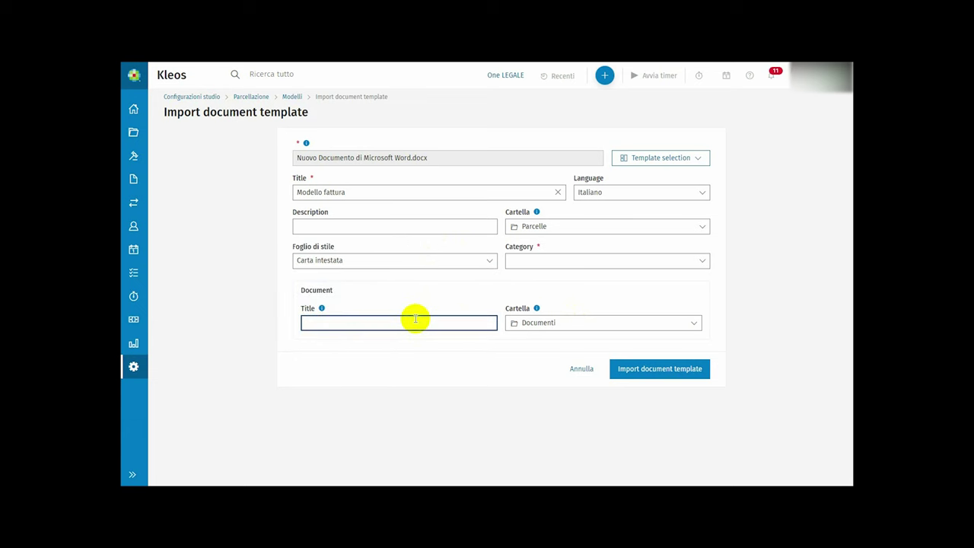
- Assign the invoice template to the Invoice Draft and Invoice Final categories
{"action": "left_click", "coordinate": [598, 261]}
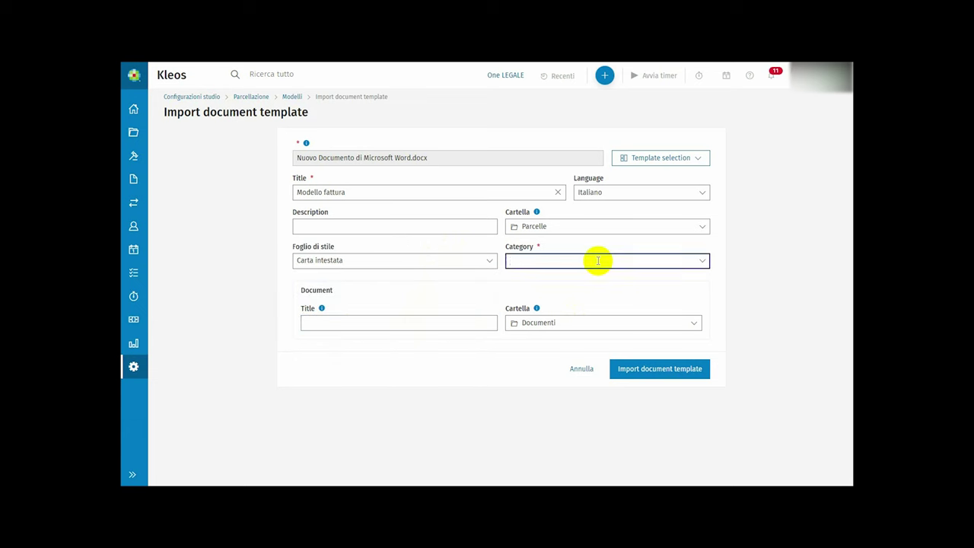
{"action": "left_click", "coordinate": [703, 261]}
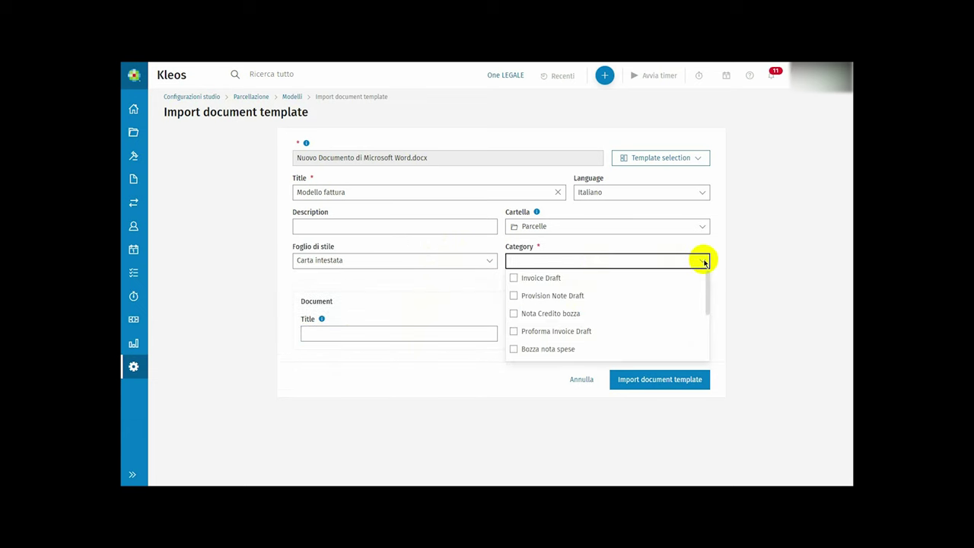
{"action": "left_click", "coordinate": [514, 278]}
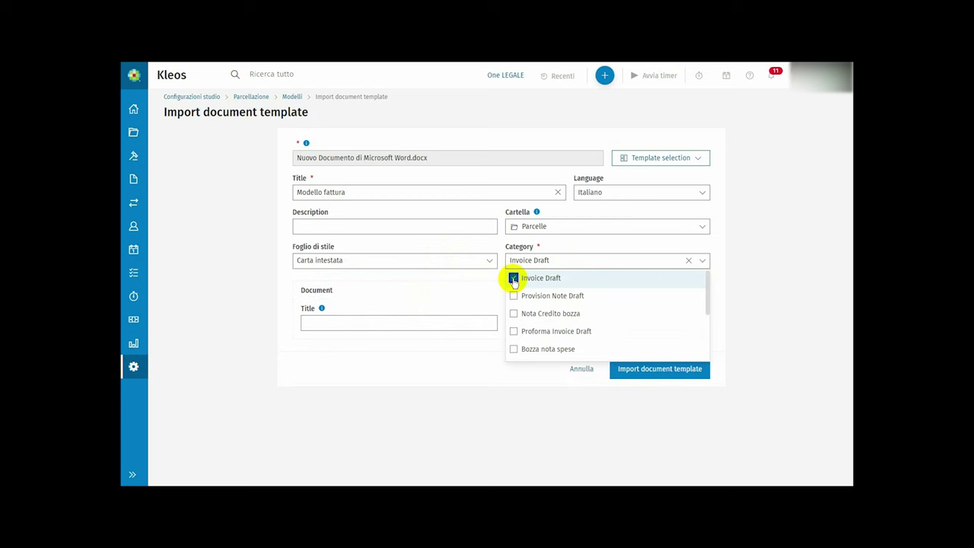
{"action": "scroll", "coordinate": [533, 323], "scroll_direction": "down", "scroll_amount": 3}
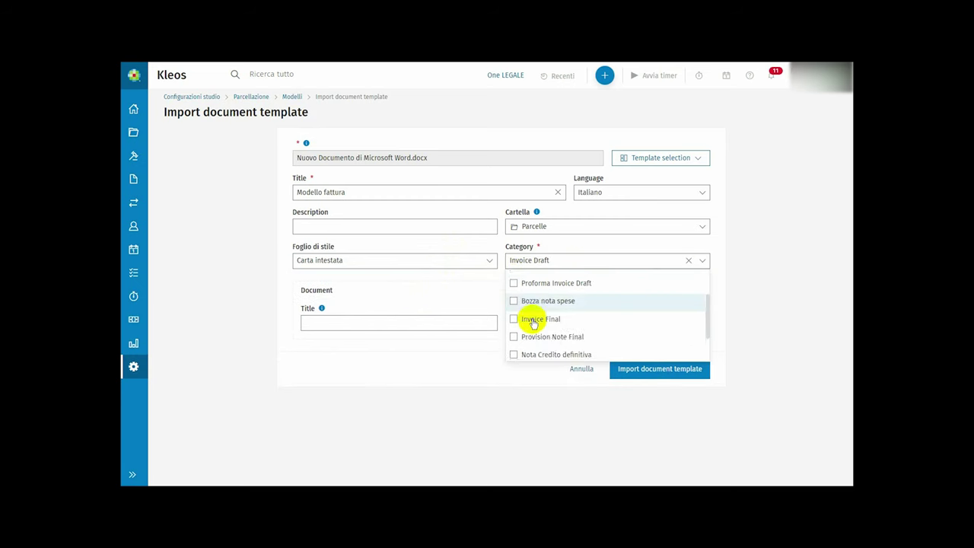
{"action": "left_click", "coordinate": [514, 287]}
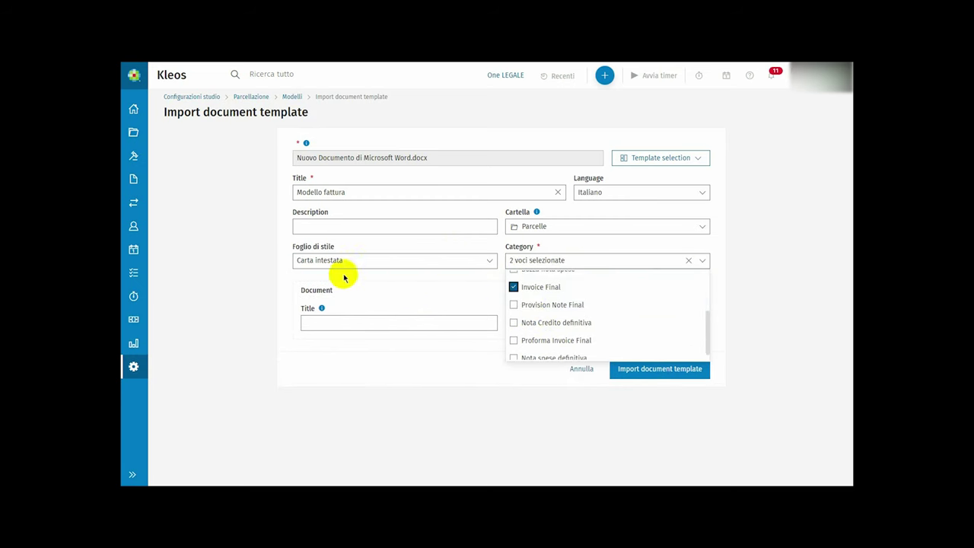
{"action": "left_click", "coordinate": [252, 273]}
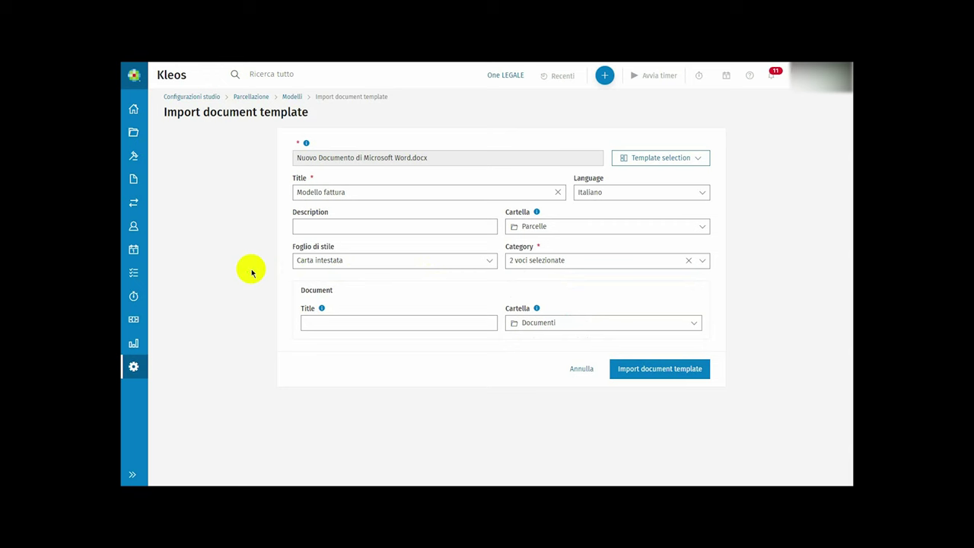
- Set the title of documents made from the invoice template to "Fattura" and choose their destination folder
{"action": "left_click", "coordinate": [332, 319]}
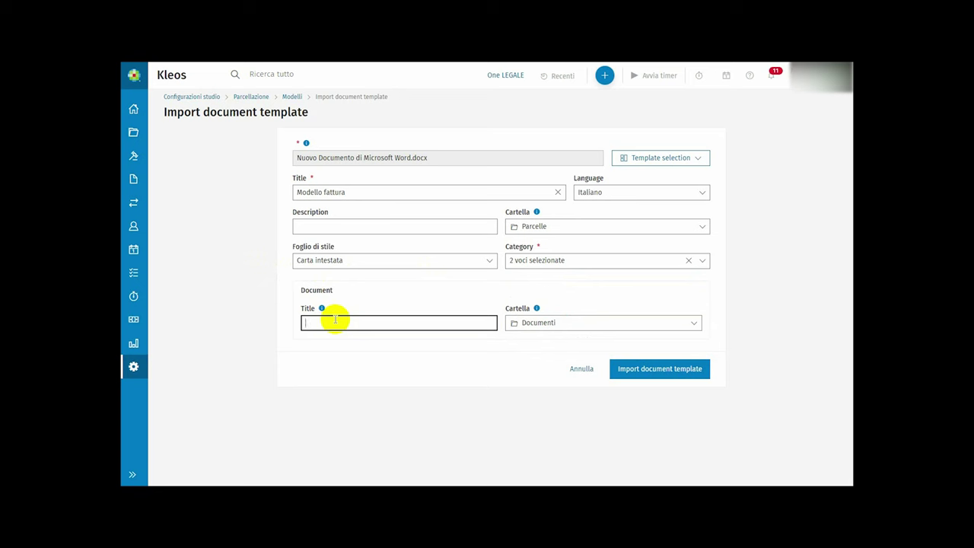
{"action": "type", "text": "Fattura"}
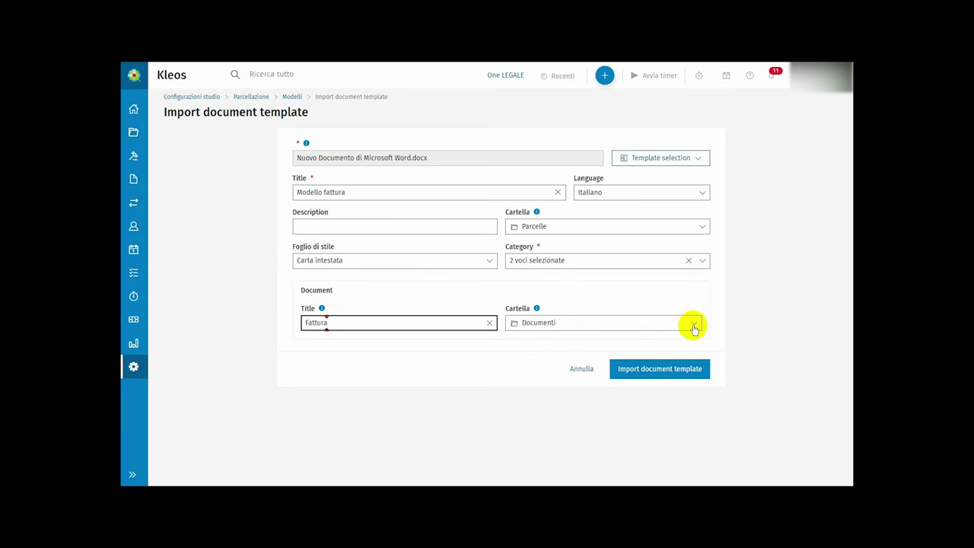
{"action": "left_click", "coordinate": [693, 325]}
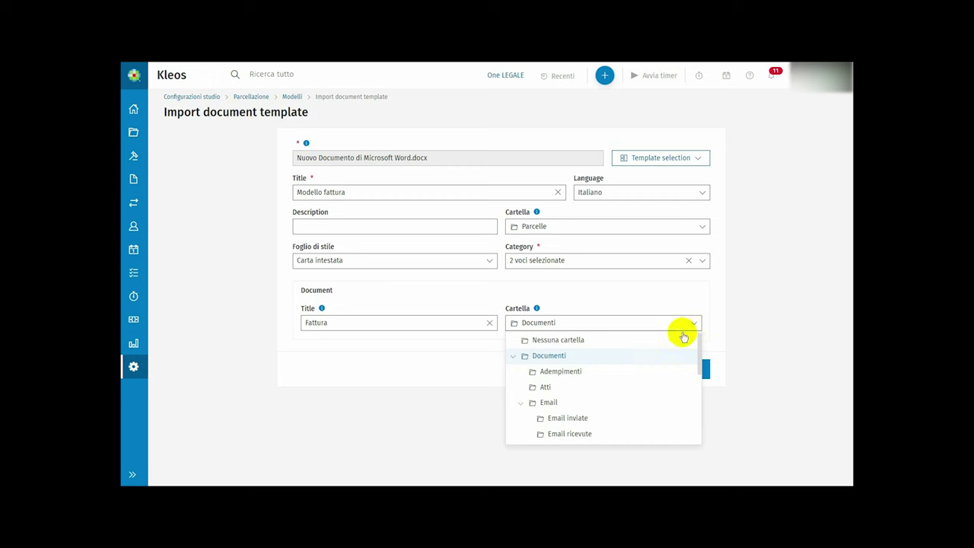
{"action": "scroll", "coordinate": [655, 359], "scroll_direction": "down", "scroll_amount": 5}
{"action": "left_click", "coordinate": [583, 351]}
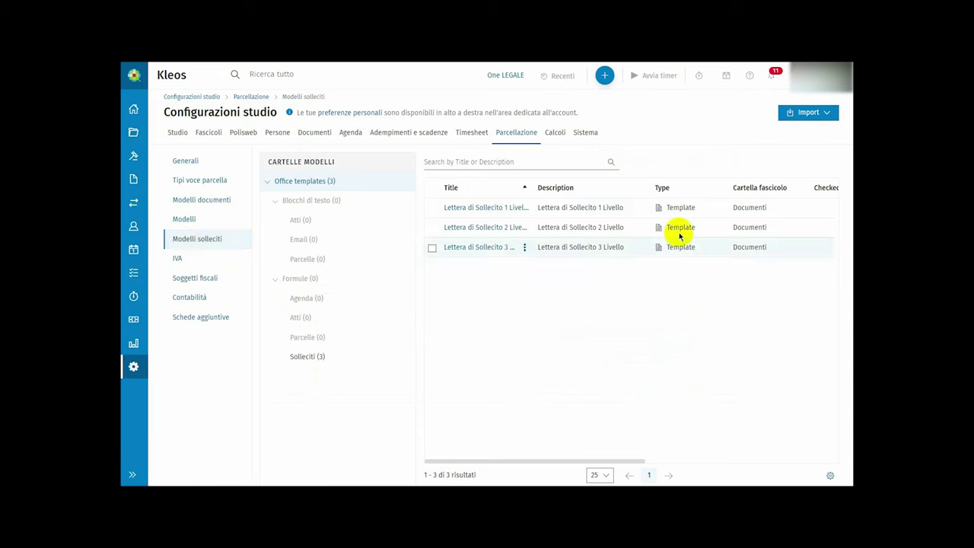
- In the reminder templates (Modelli solleciti), start a document template import and load the local file Nuovo Documento di Microsoft Word.docx
{"action": "left_click", "coordinate": [816, 114]}
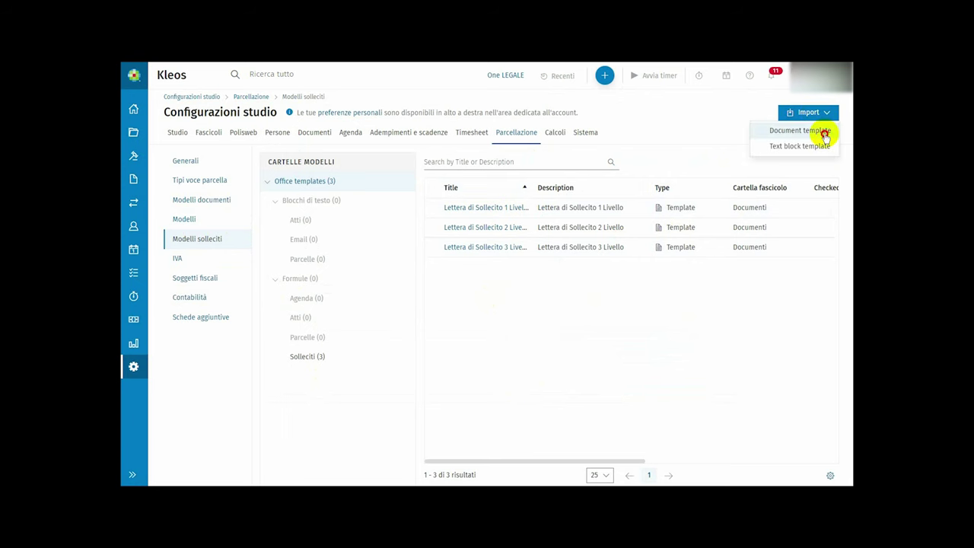
{"action": "left_click", "coordinate": [822, 131]}
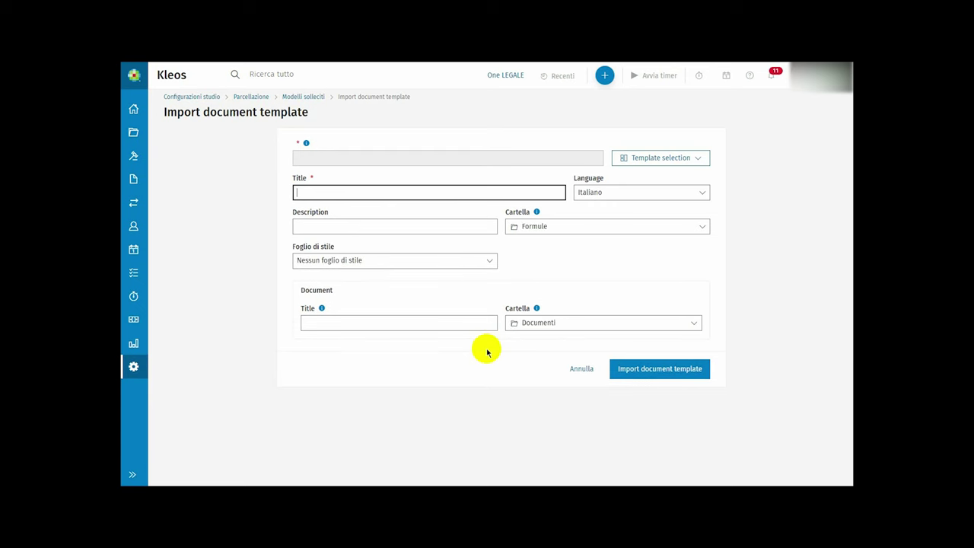
{"action": "left_click", "coordinate": [636, 160]}
{"action": "left_click", "coordinate": [640, 178]}
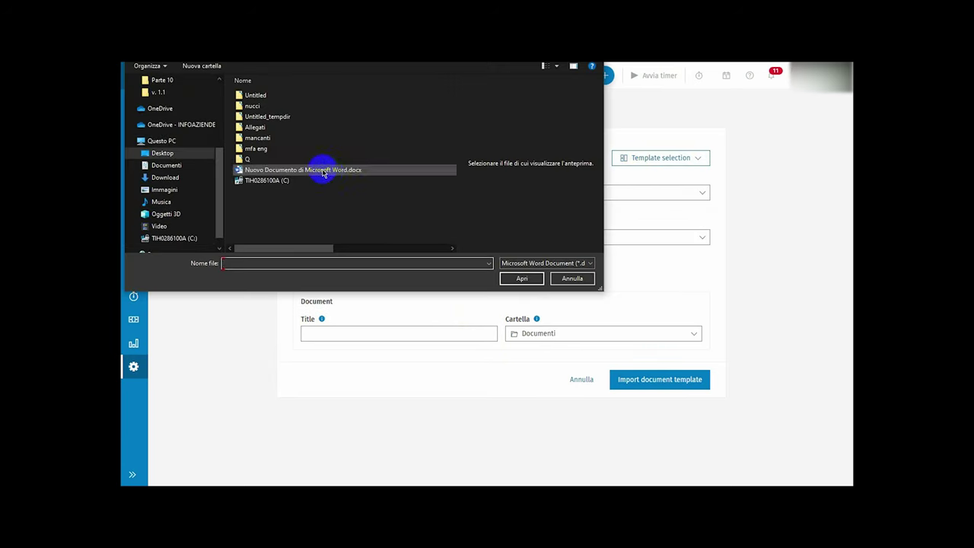
{"action": "left_click", "coordinate": [320, 167]}
{"action": "left_click", "coordinate": [522, 278]}
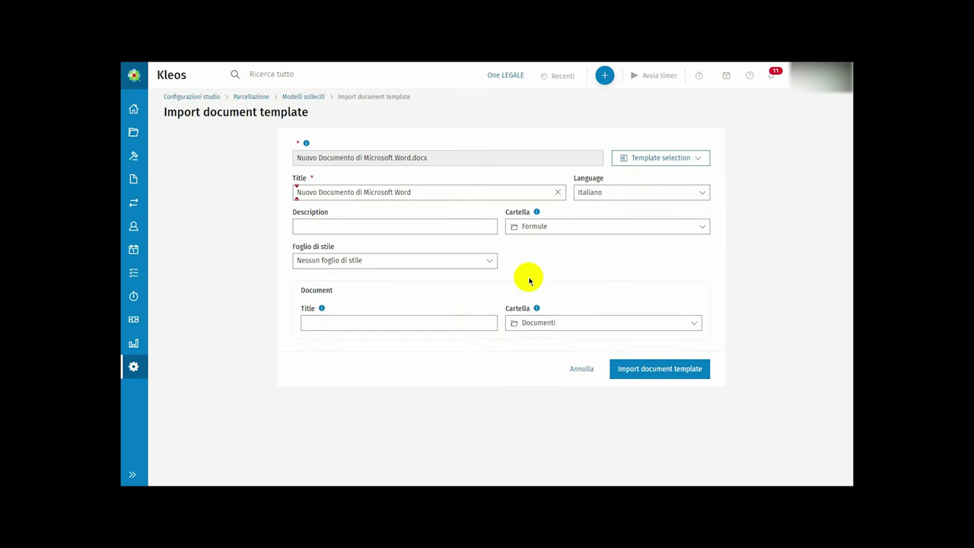
- Replace the imported reminder template's title with "Modello sollecito"
{"action": "left_click", "coordinate": [460, 190]}
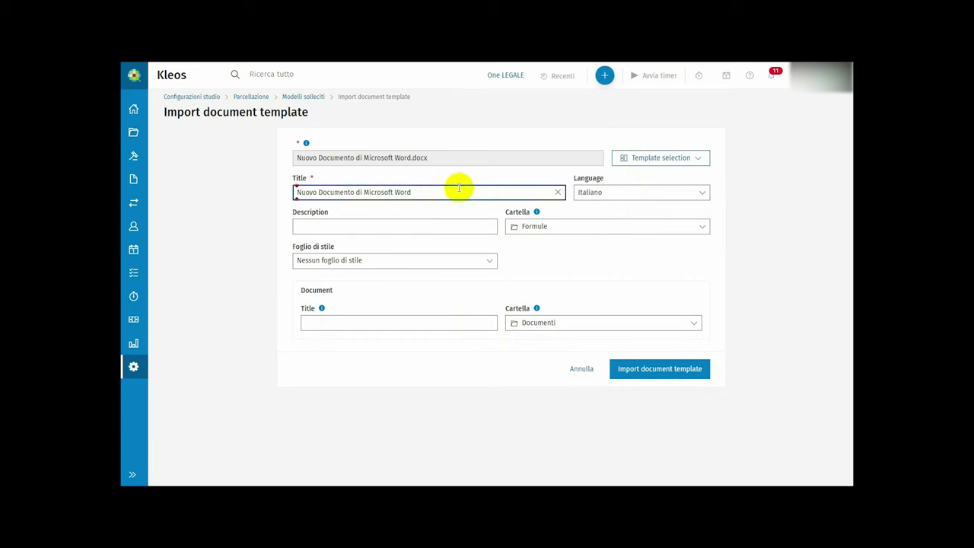
{"action": "left_click_drag", "start_coordinate": [412, 189], "coordinate": [274, 189]}
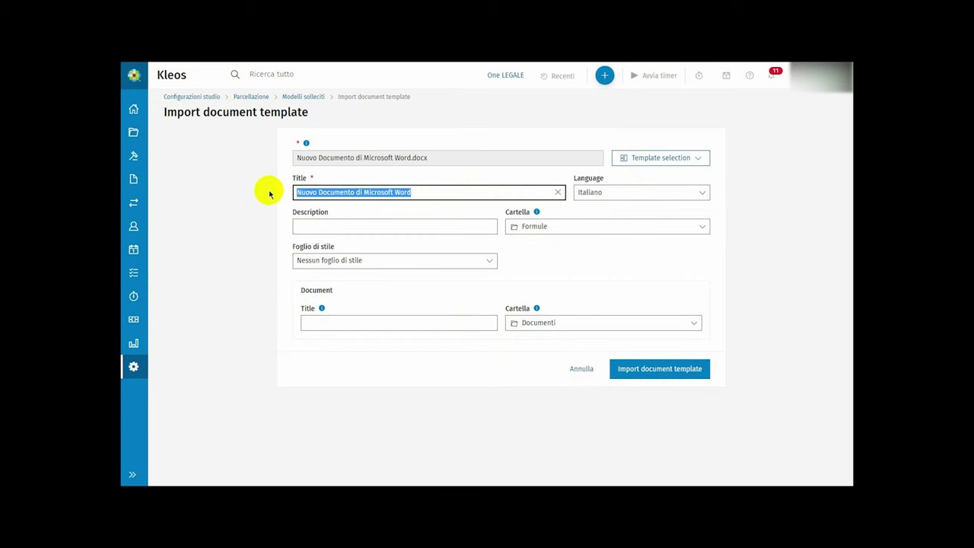
{"action": "type", "text": "Modllo"}
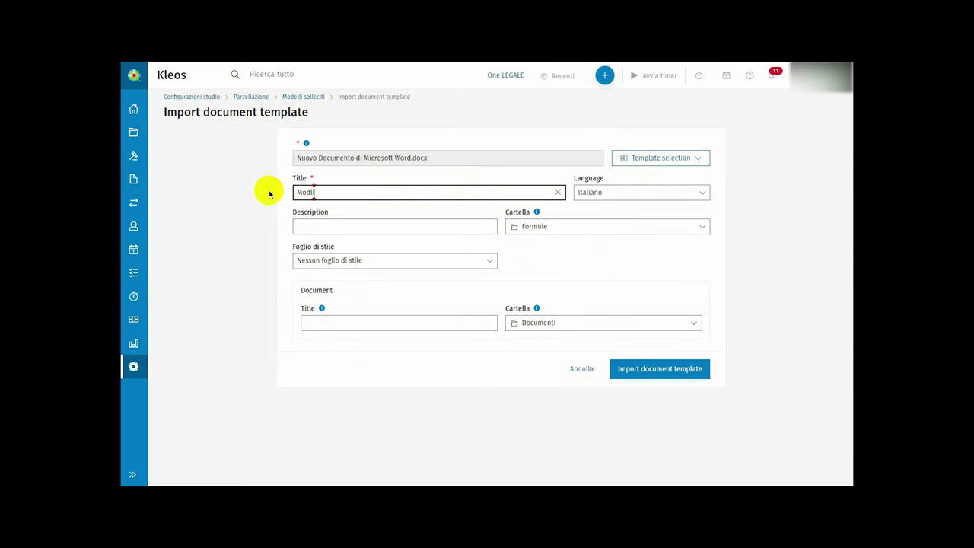
{"action": "key", "text": "BackSpace"}
{"action": "key", "text": "BackSpace"}
{"action": "key", "text": "BackSpace"}
{"action": "key", "text": "BackSpace"}
{"action": "type", "text": "dello sollecito"}
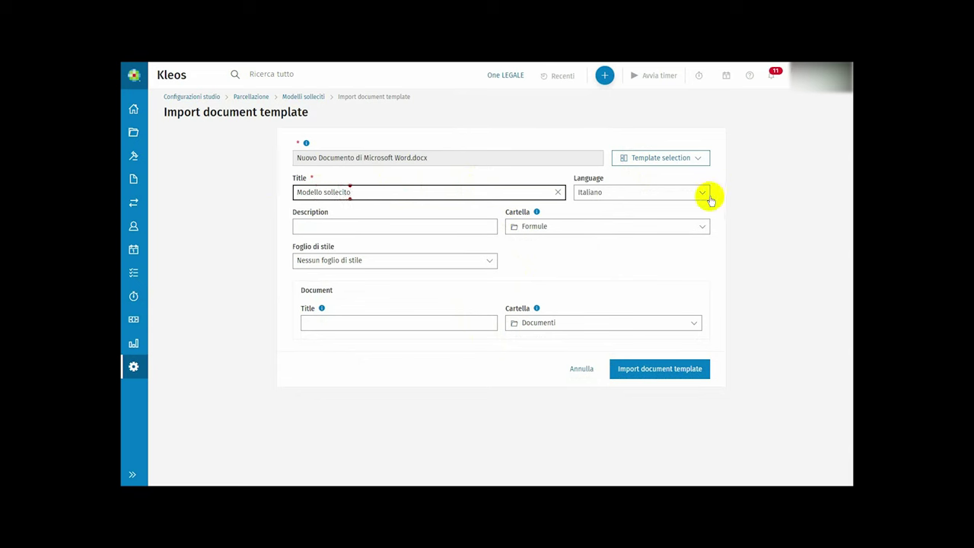
- Store the reminder template in the Parcelle folder and select Carta intestata as its style sheet
{"action": "left_click", "coordinate": [443, 229]}
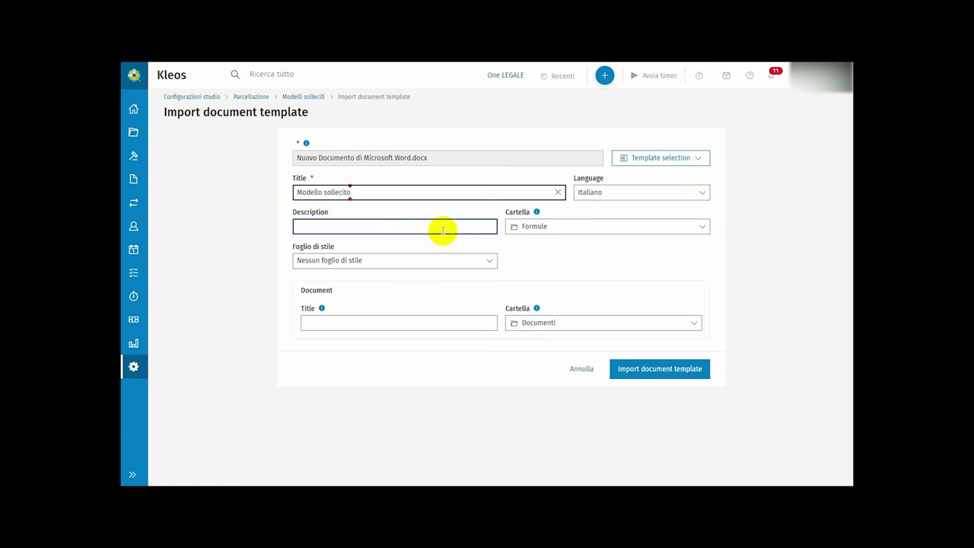
{"action": "left_click", "coordinate": [604, 221]}
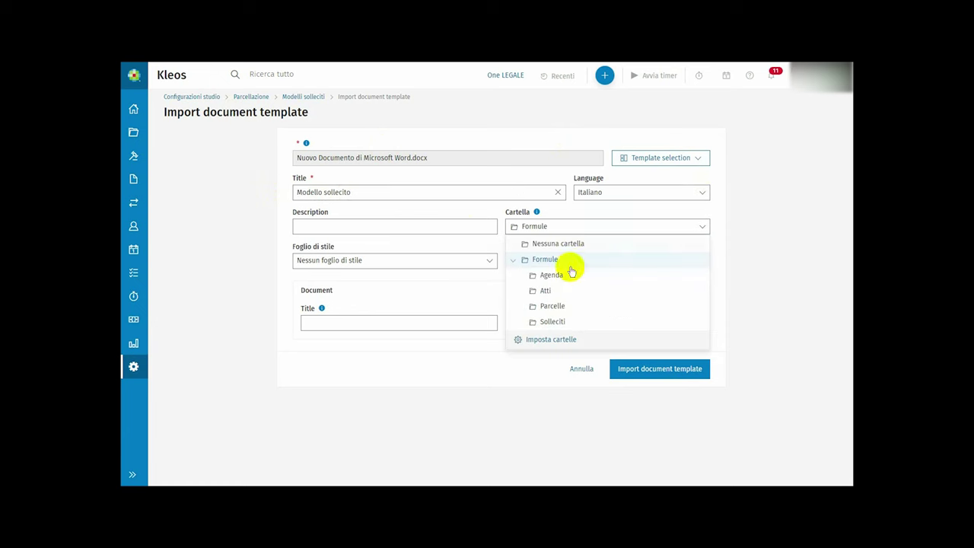
{"action": "left_click", "coordinate": [561, 305]}
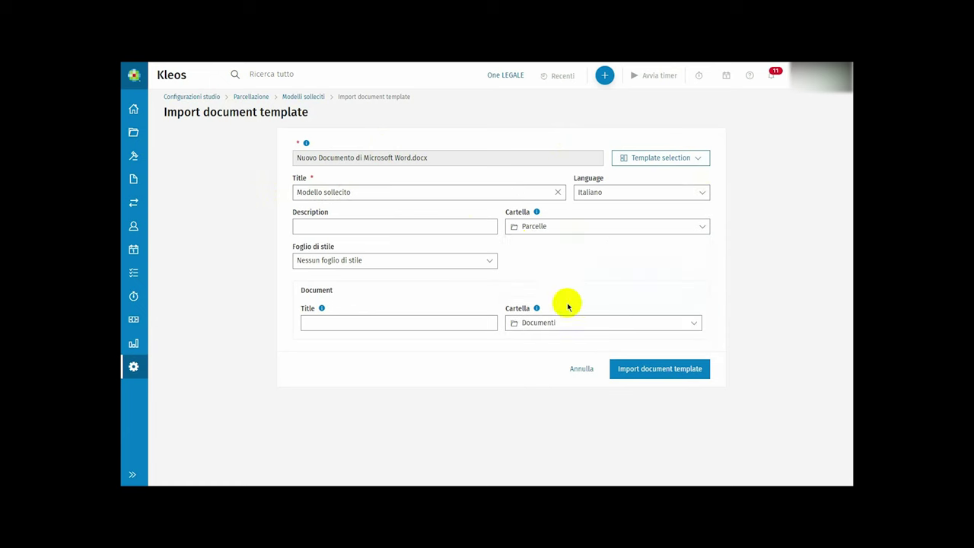
{"action": "left_click", "coordinate": [493, 260]}
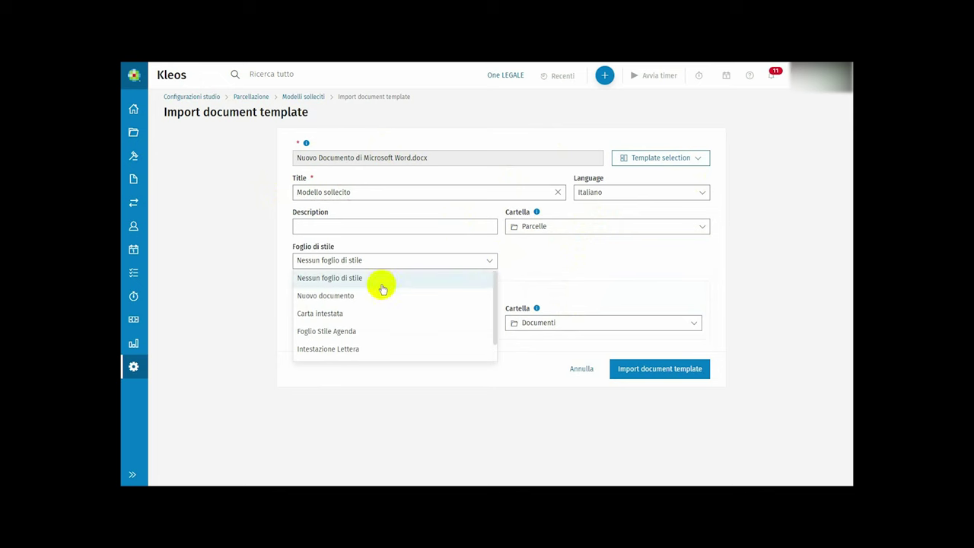
{"action": "scroll", "coordinate": [382, 289], "scroll_direction": "down", "scroll_amount": 1}
{"action": "scroll", "coordinate": [378, 342], "scroll_direction": "up", "scroll_amount": 1}
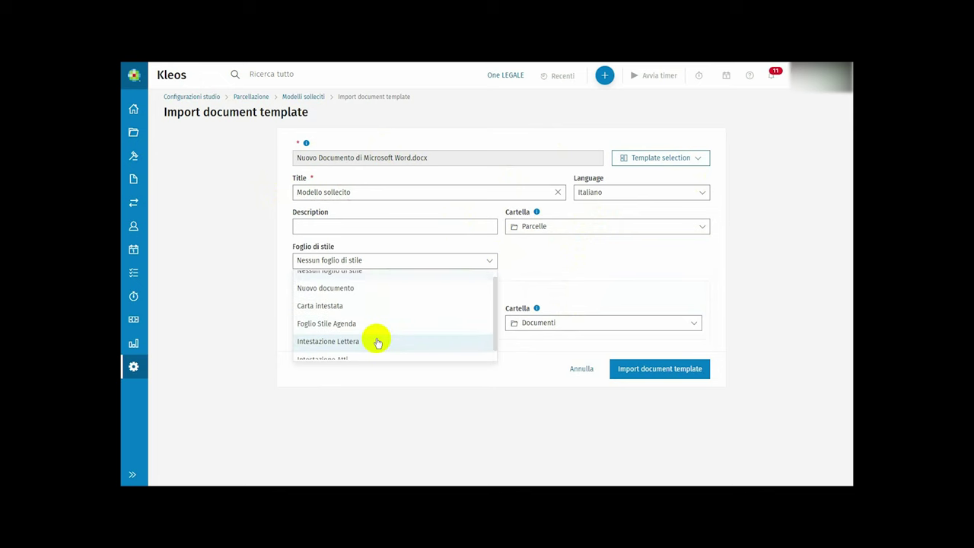
{"action": "scroll", "coordinate": [378, 342], "scroll_direction": "up", "scroll_amount": 1}
{"action": "left_click", "coordinate": [370, 315]}
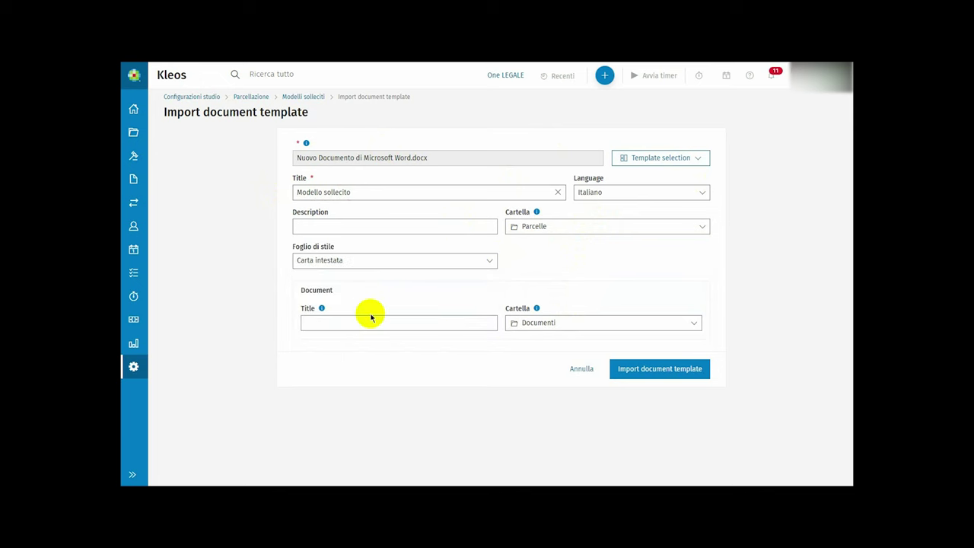
- Set the title of documents made from the reminder template to "Sollecito" and choose their destination folder
{"action": "left_click", "coordinate": [372, 323]}
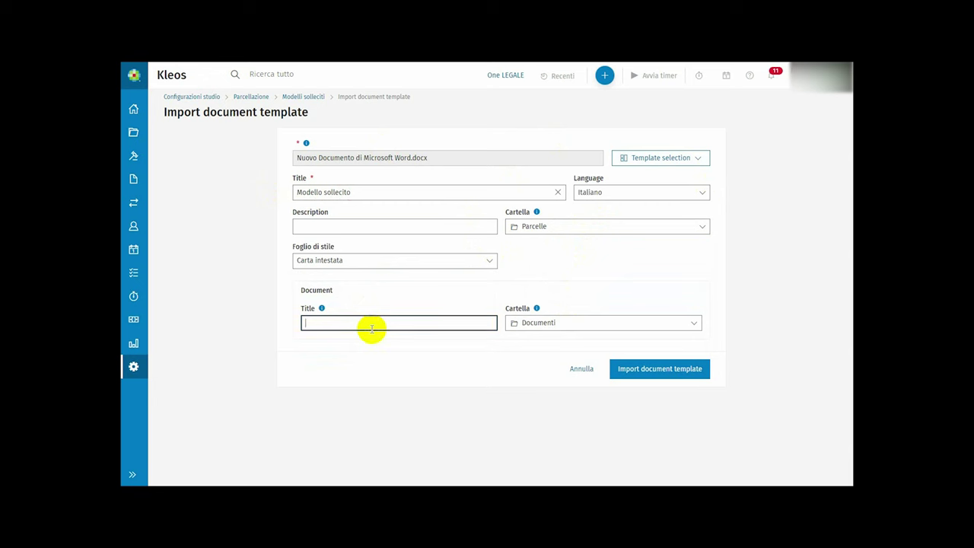
{"action": "type", "text": "Sollecito"}
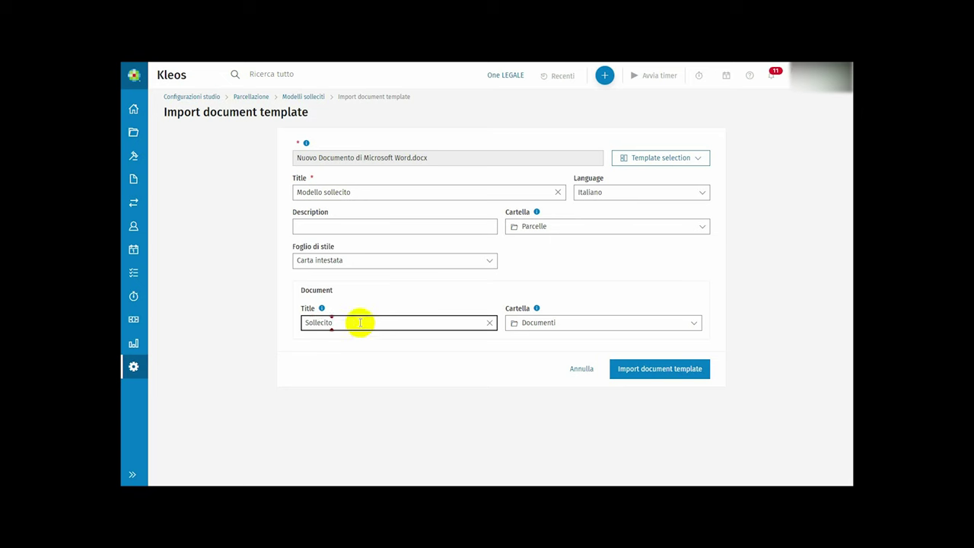
{"action": "left_click", "coordinate": [535, 327]}
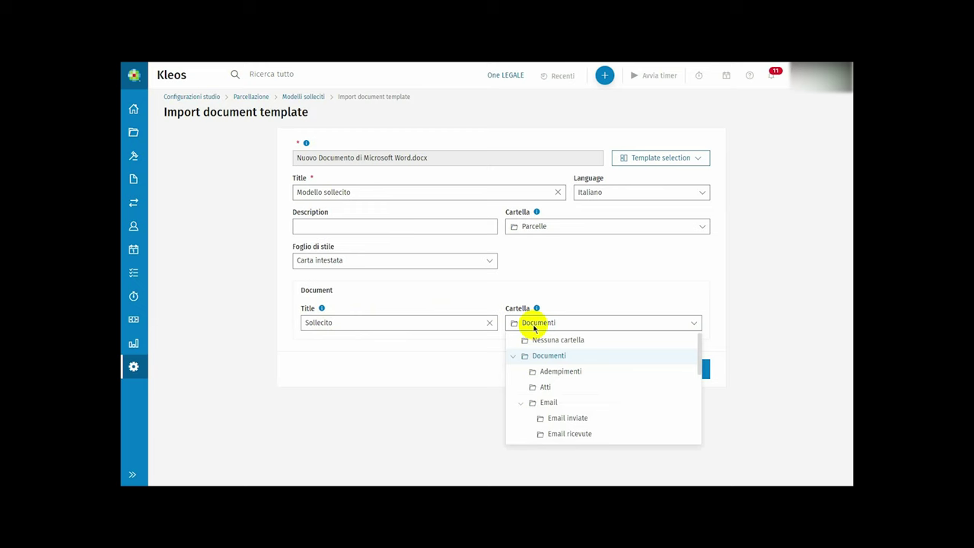
{"action": "scroll", "coordinate": [555, 377], "scroll_direction": "down", "scroll_amount": 3}
{"action": "left_click", "coordinate": [567, 368]}
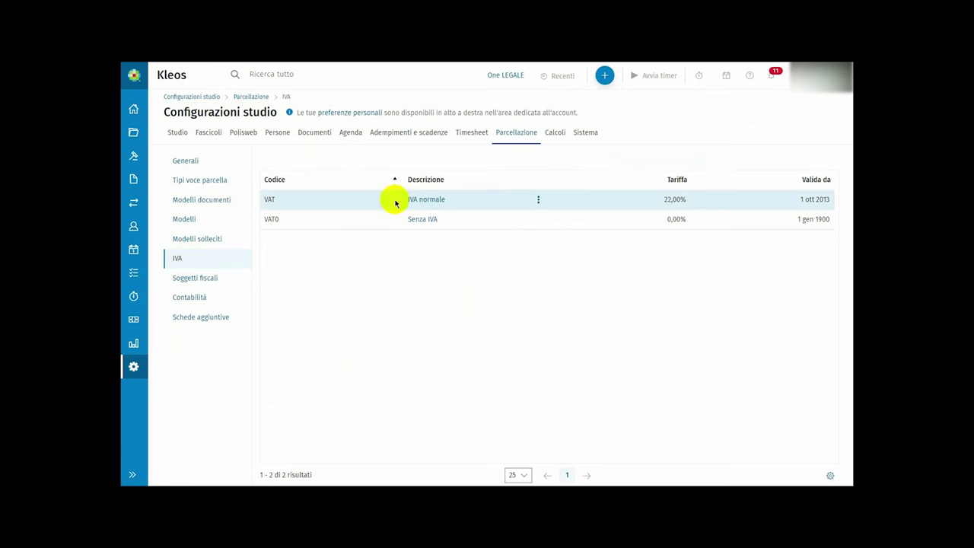
- Look at the actions available for the VAT rate IVA normale
{"action": "left_click", "coordinate": [536, 201]}
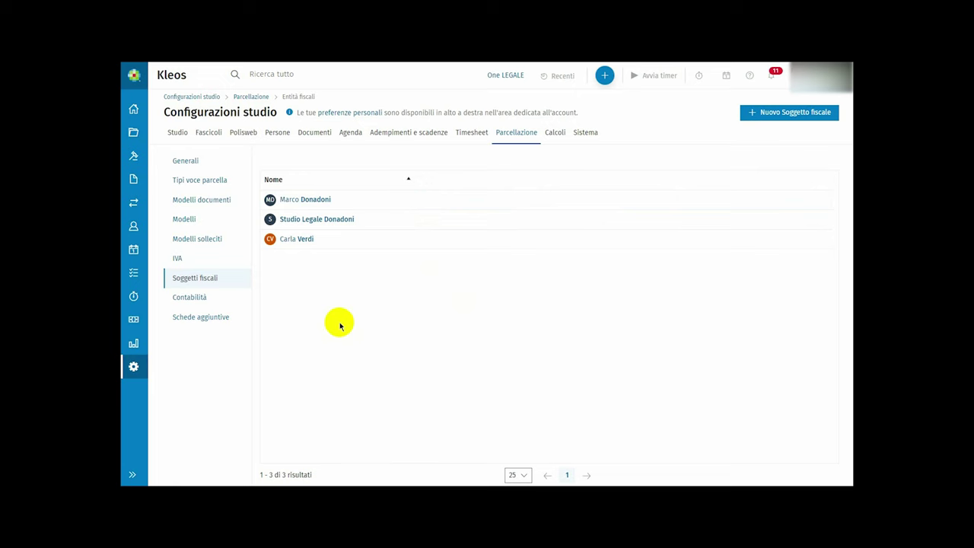
- Start a new fiscal subject (Nuovo soggetto fiscale) and choose the firm member found by surname as its person
{"action": "left_click", "coordinate": [799, 116]}
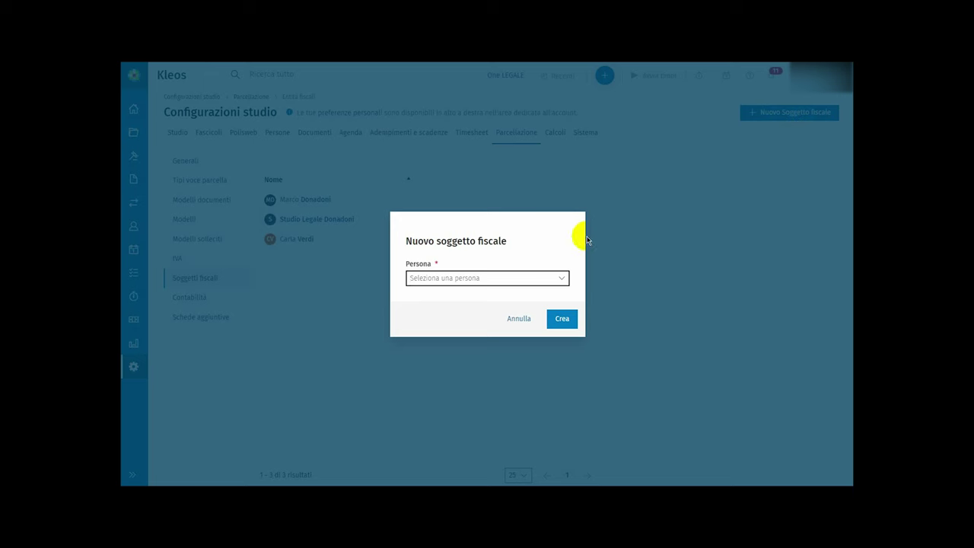
{"action": "left_click", "coordinate": [519, 276]}
{"action": "type", "text": "ros"}
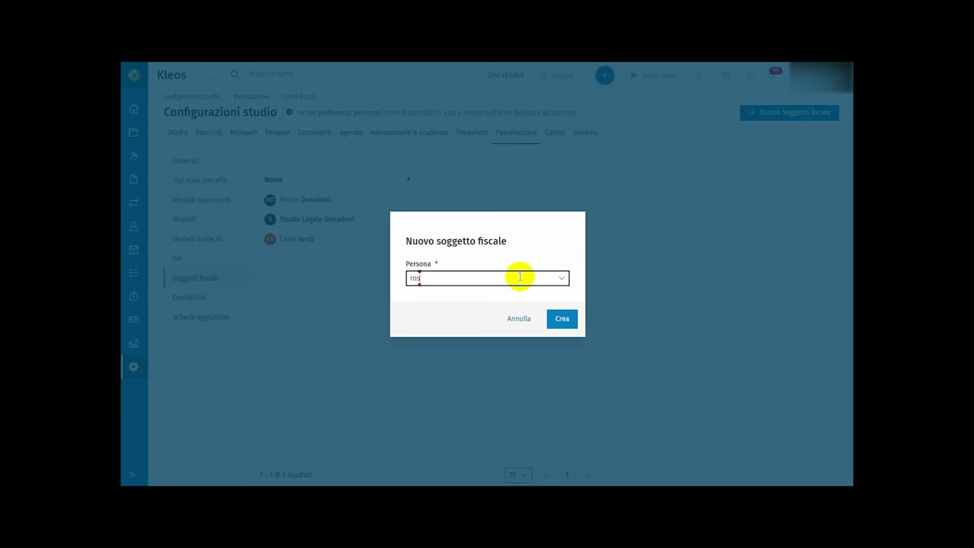
{"action": "type", "text": "si"}
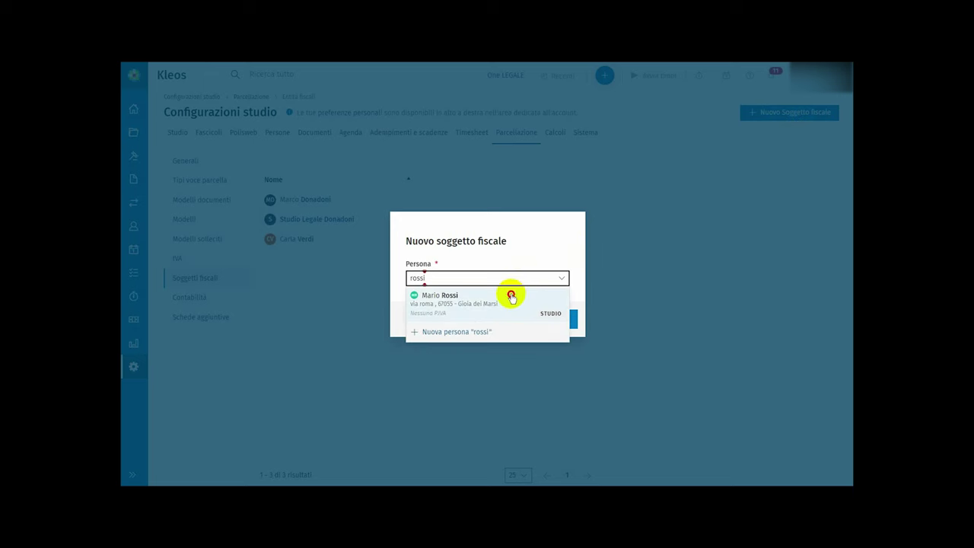
{"action": "left_click", "coordinate": [512, 297]}
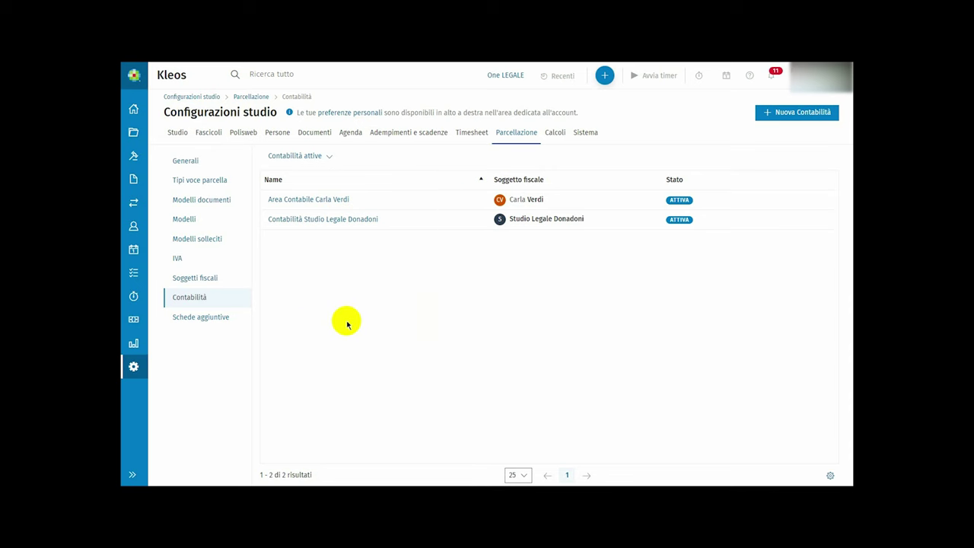
- Open the form for a new accounting area (Nuova contabilità) and examine its general fields, starting with the name
{"action": "left_click", "coordinate": [796, 112]}
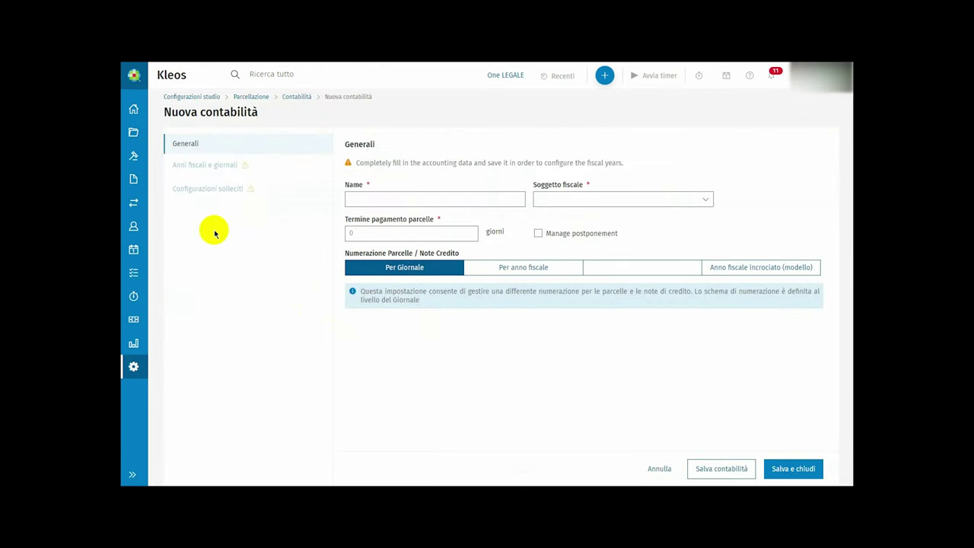
{"action": "left_click", "coordinate": [350, 196]}
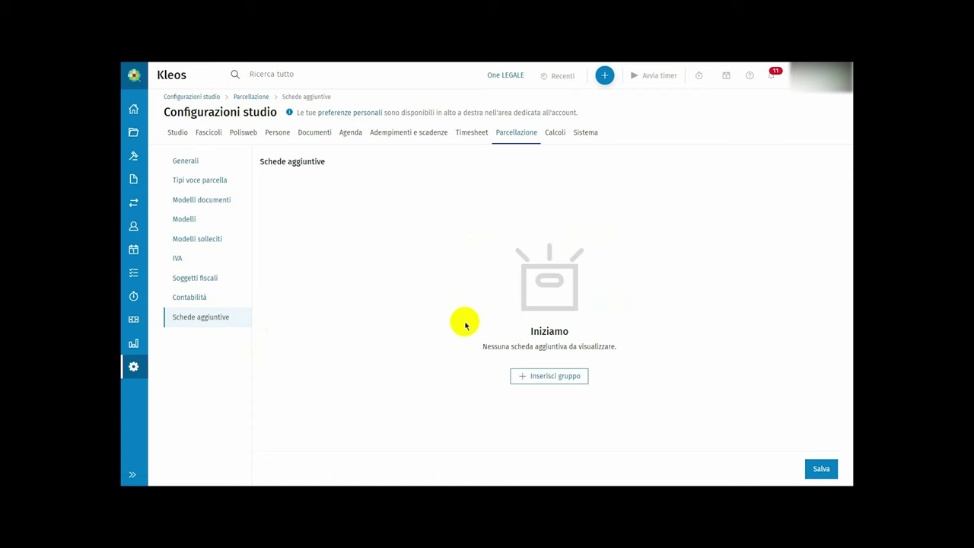
- Insert a group titled "Parcellazione" in the additional billing tabs (Schede aggiuntive) and show its options for adding a field
{"action": "left_click", "coordinate": [537, 376]}
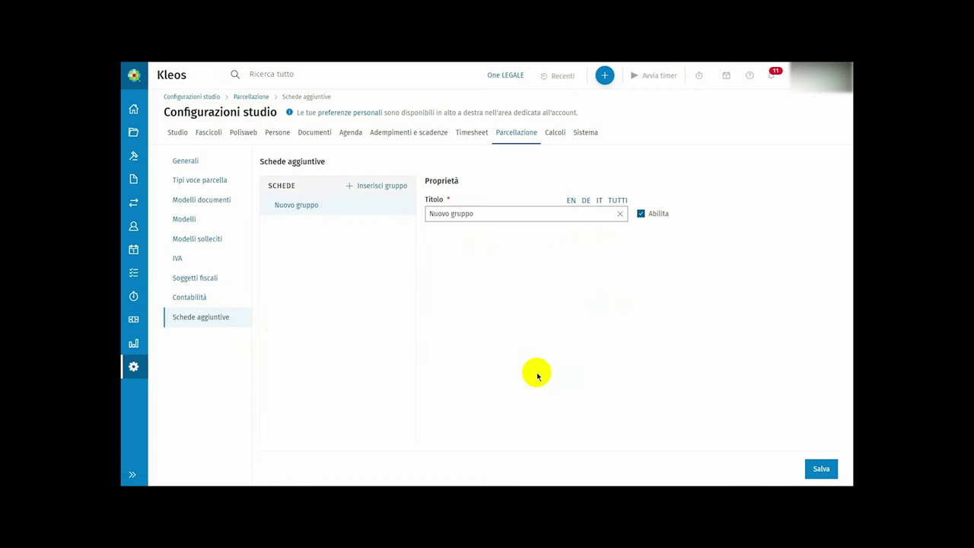
{"action": "mouse_move", "coordinate": [302, 204]}
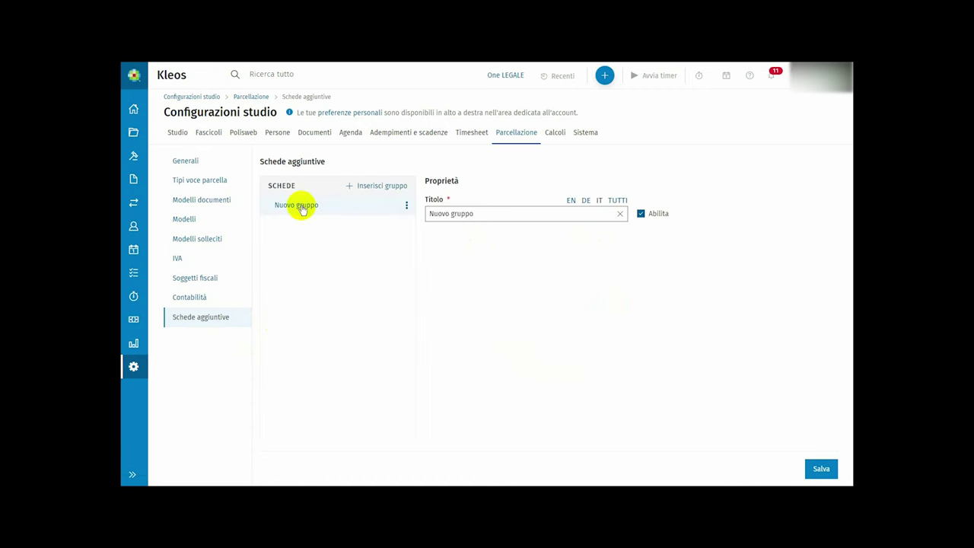
{"action": "left_click", "coordinate": [463, 213]}
{"action": "key", "text": "ctrl+a"}
{"action": "type", "text": "Parcellazione"}
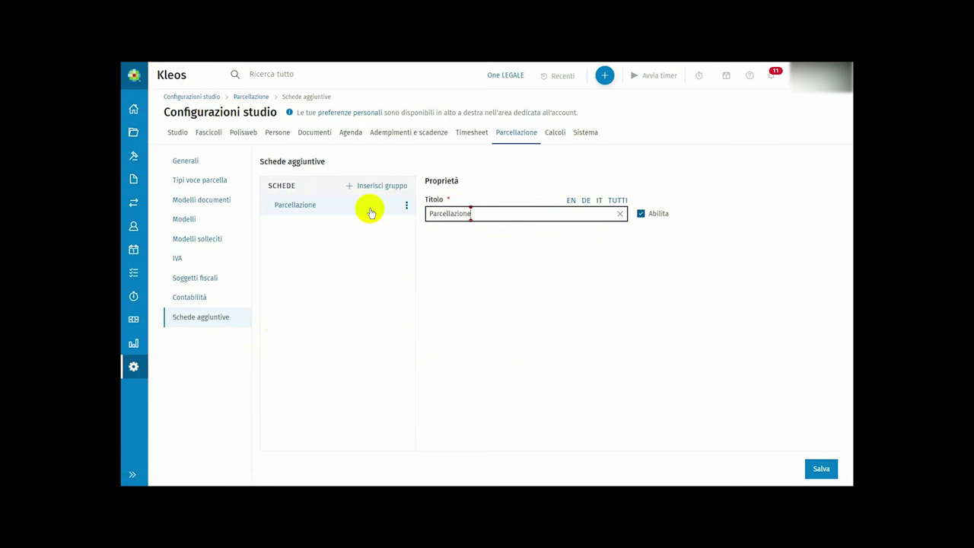
{"action": "left_click", "coordinate": [409, 206]}
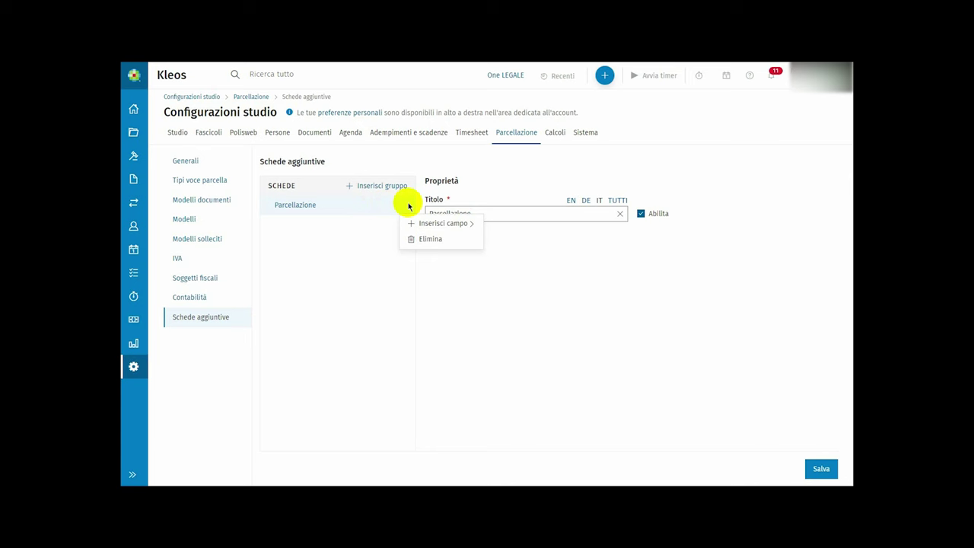
{"action": "mouse_move", "coordinate": [416, 225]}
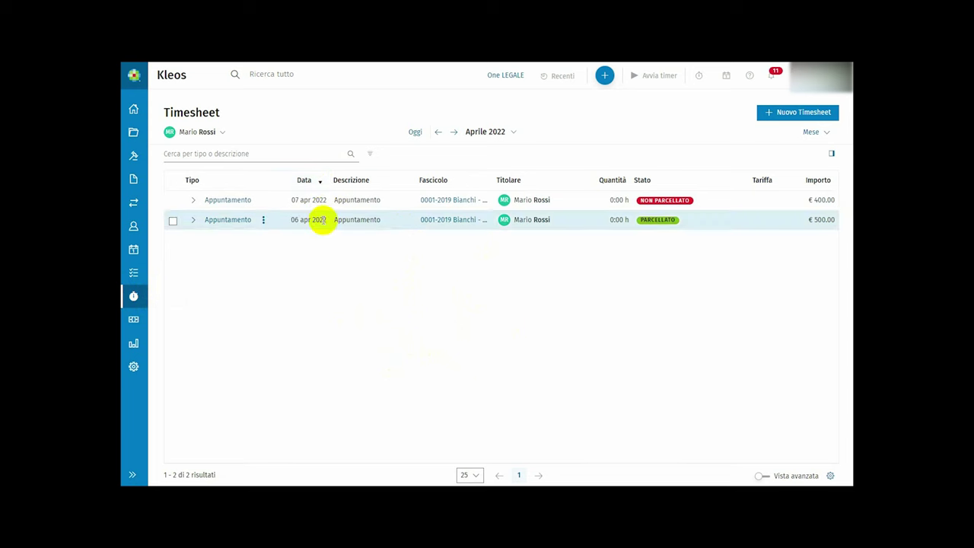
- Look at the new timesheet form, leave it, and view the timesheets of the Contenzioso Civile case
{"action": "left_click", "coordinate": [800, 114]}
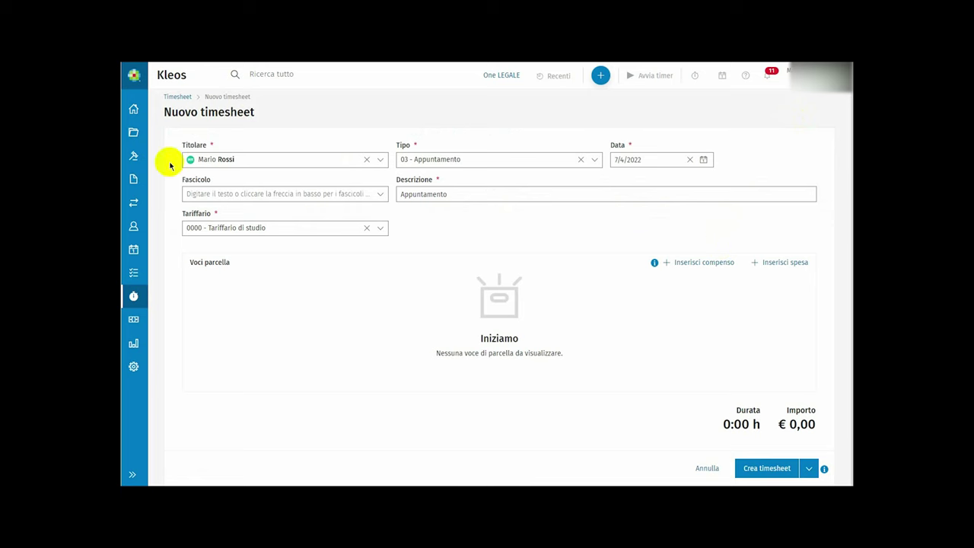
{"action": "left_click", "coordinate": [134, 135]}
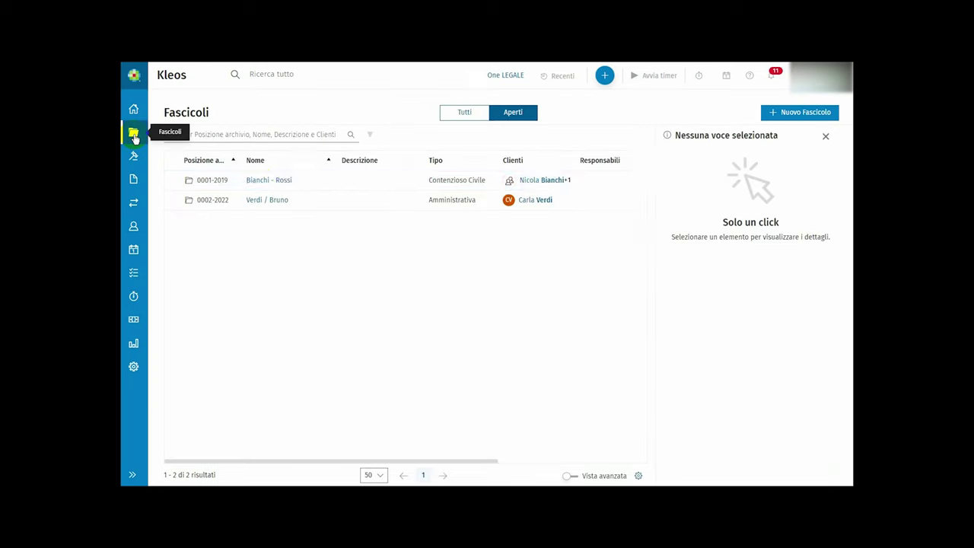
{"action": "left_click", "coordinate": [282, 180]}
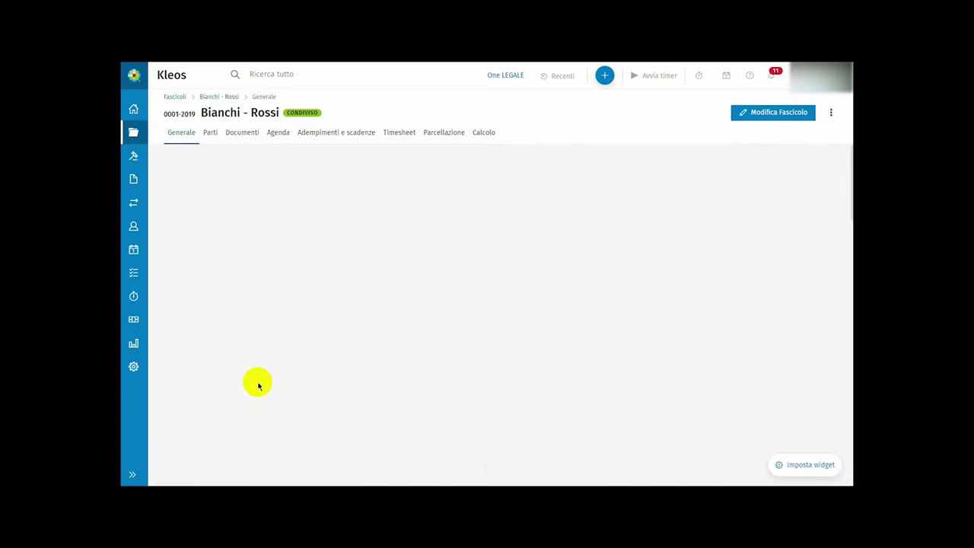
{"action": "left_click", "coordinate": [401, 132]}
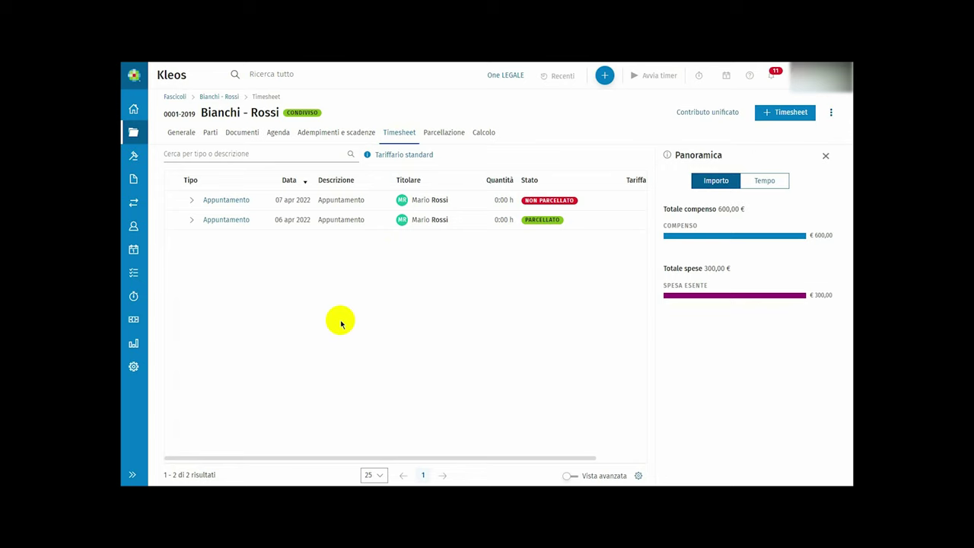
- Review the case's billing overview, fiscal documents and expense notes (Note spese)
{"action": "left_click", "coordinate": [442, 135]}
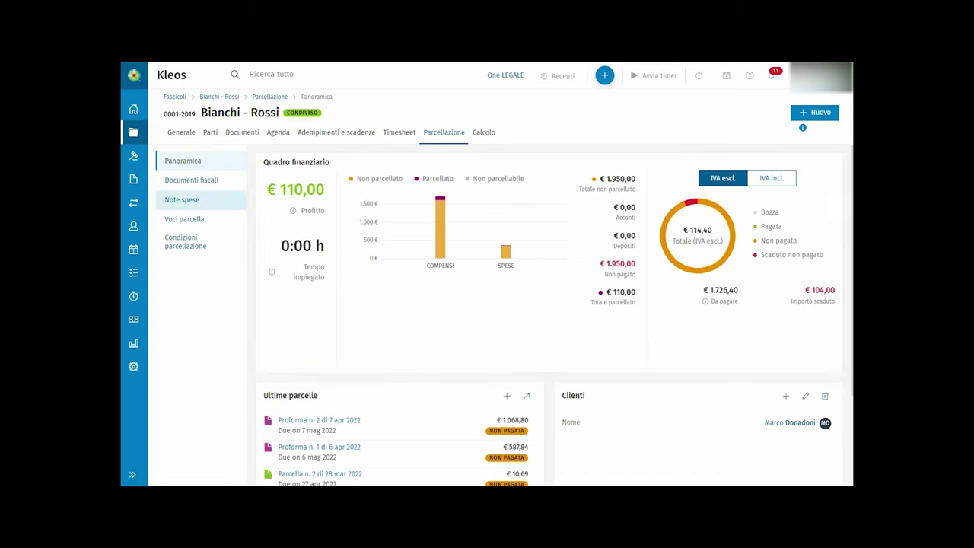
{"action": "left_click", "coordinate": [210, 186]}
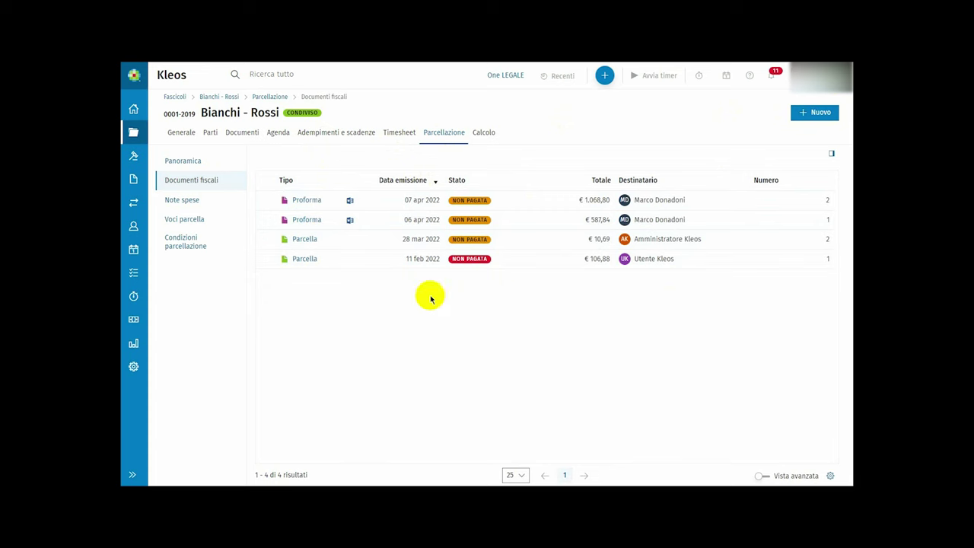
{"action": "left_click", "coordinate": [202, 206]}
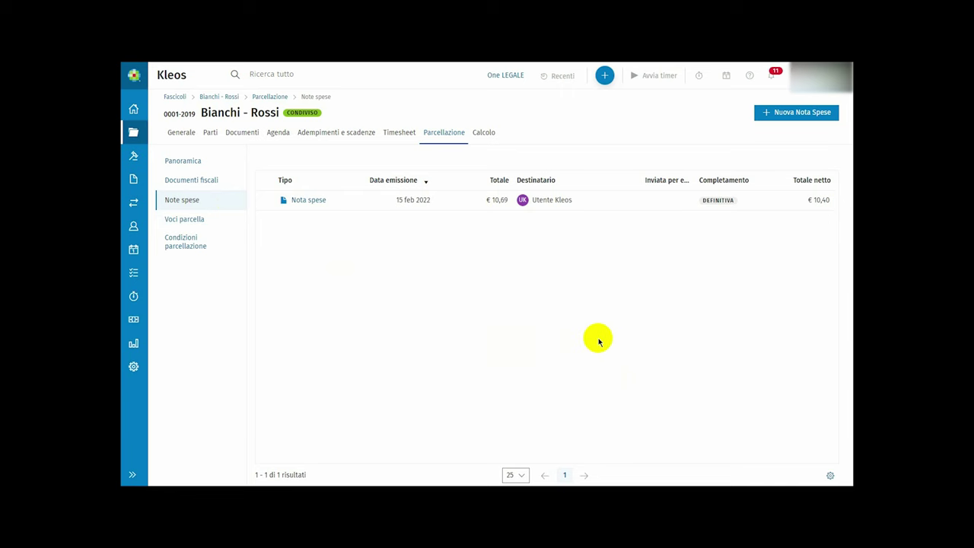
- Start a new expense note with a value of €5,000 and exclude the phases Fase decisionale and Fase cautelare
{"action": "left_click", "coordinate": [776, 111]}
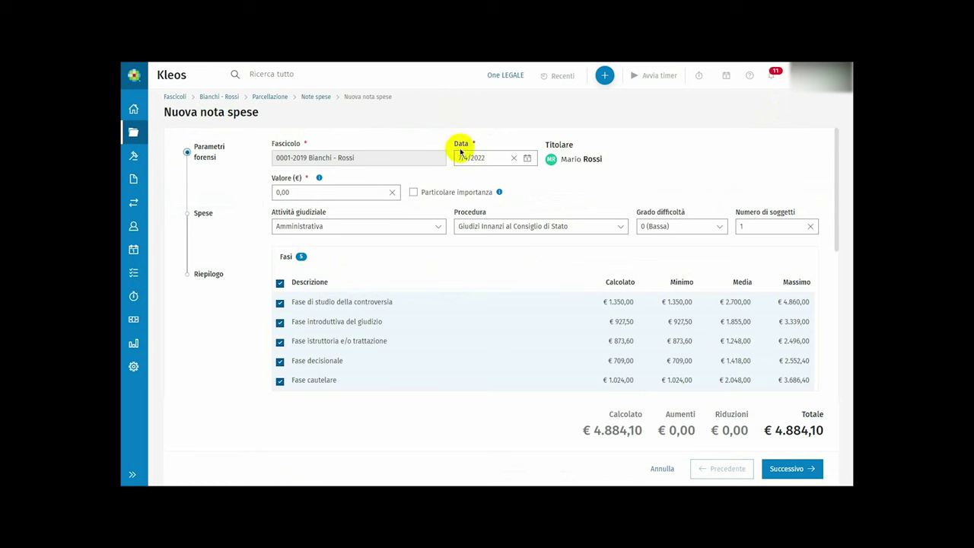
{"action": "left_click", "coordinate": [302, 192]}
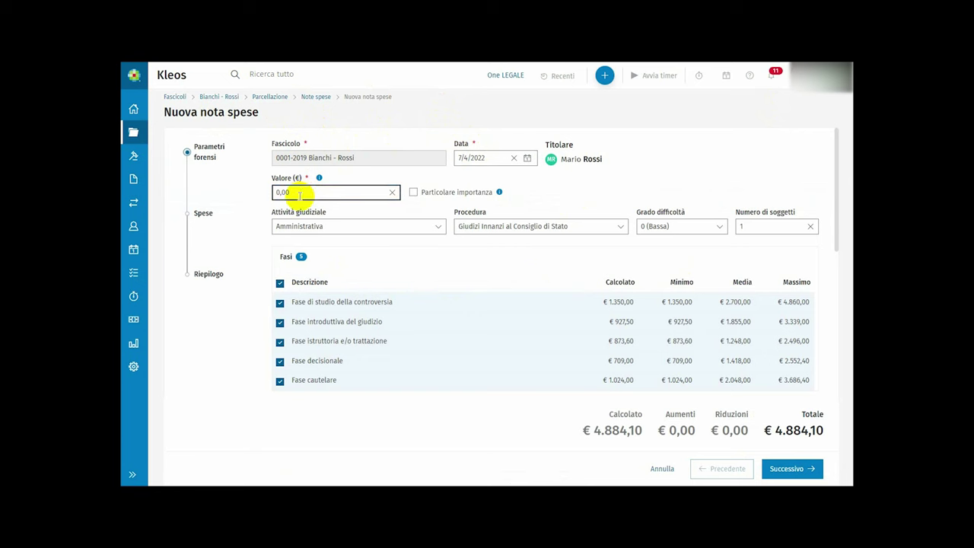
{"action": "type", "text": "5000"}
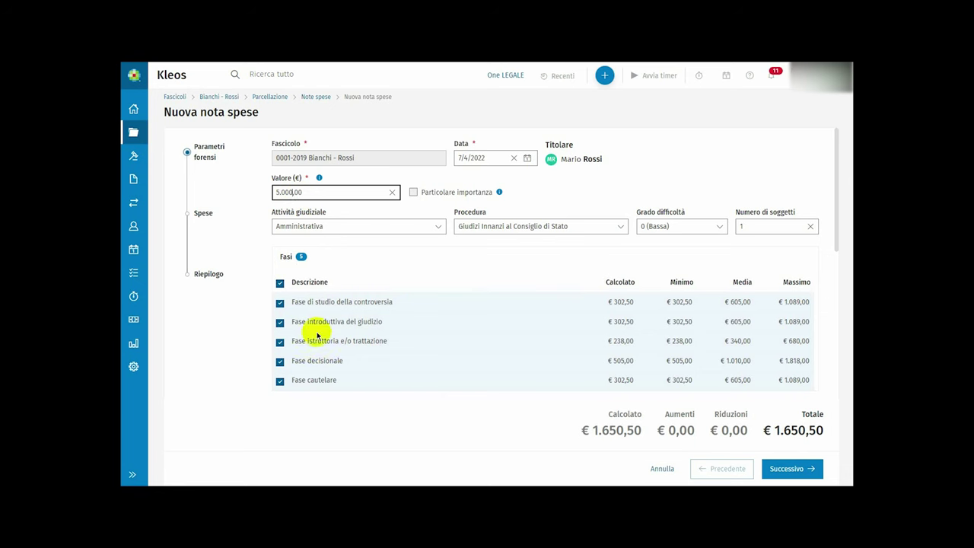
{"action": "left_click", "coordinate": [280, 361]}
{"action": "left_click", "coordinate": [279, 381]}
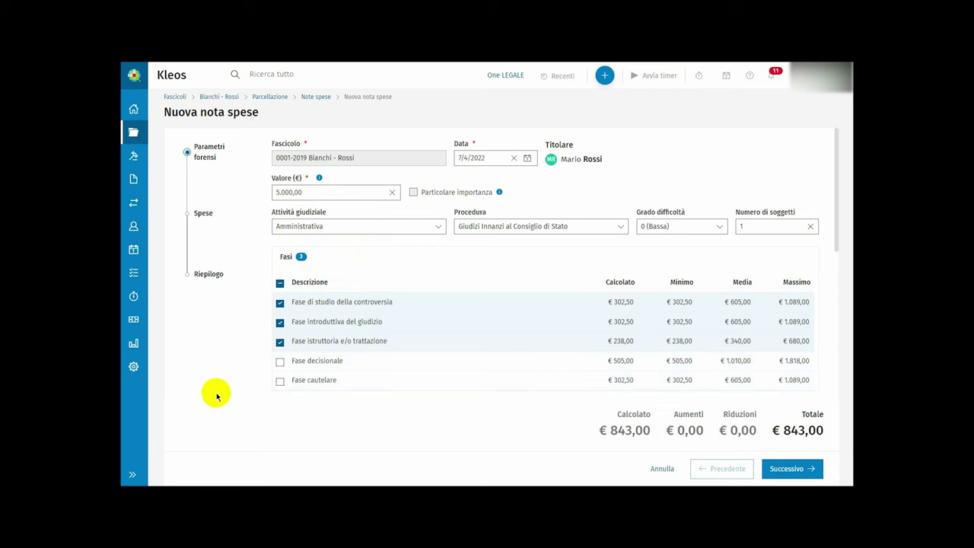
- Set the expense note's judicial activity to Civile and its procedure to Cause di Lavoro
{"action": "left_click", "coordinate": [438, 228]}
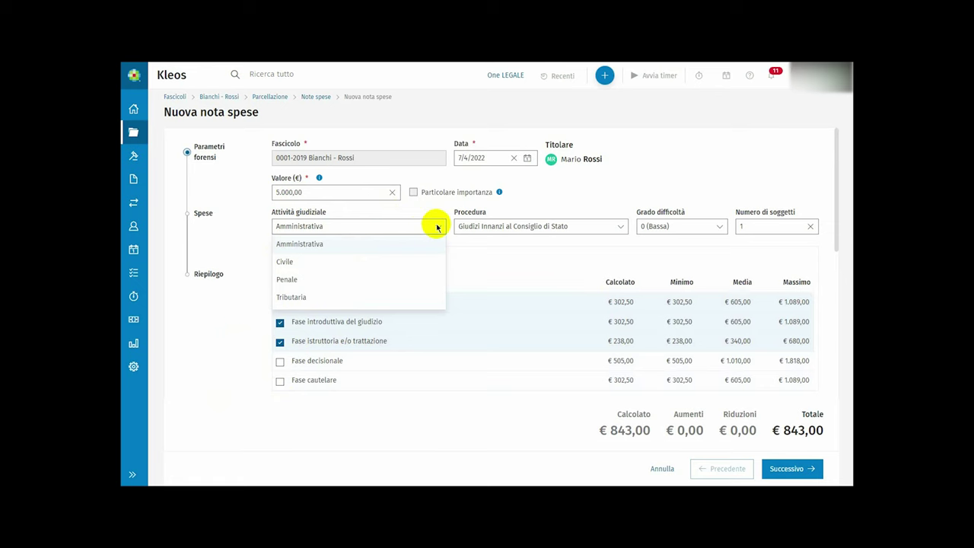
{"action": "left_click", "coordinate": [332, 261]}
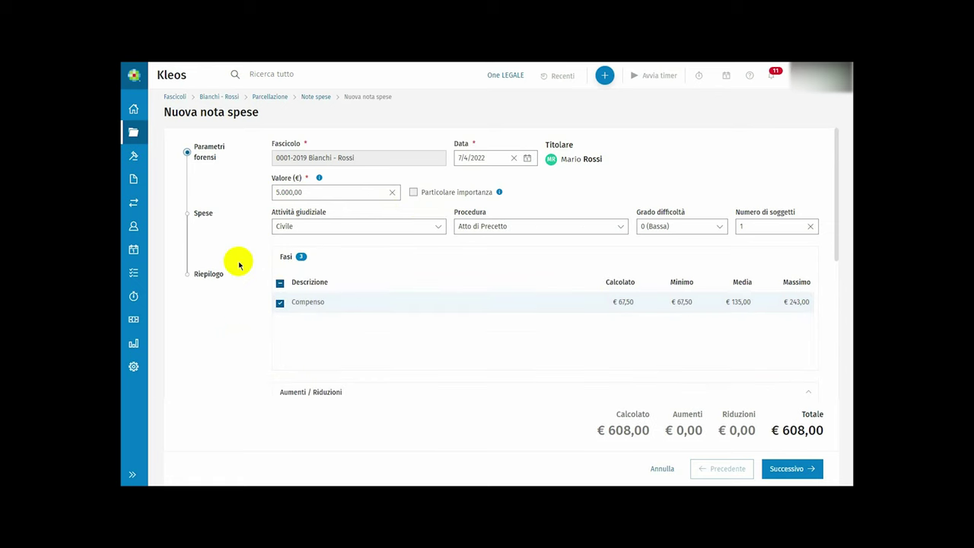
{"action": "left_click", "coordinate": [561, 226]}
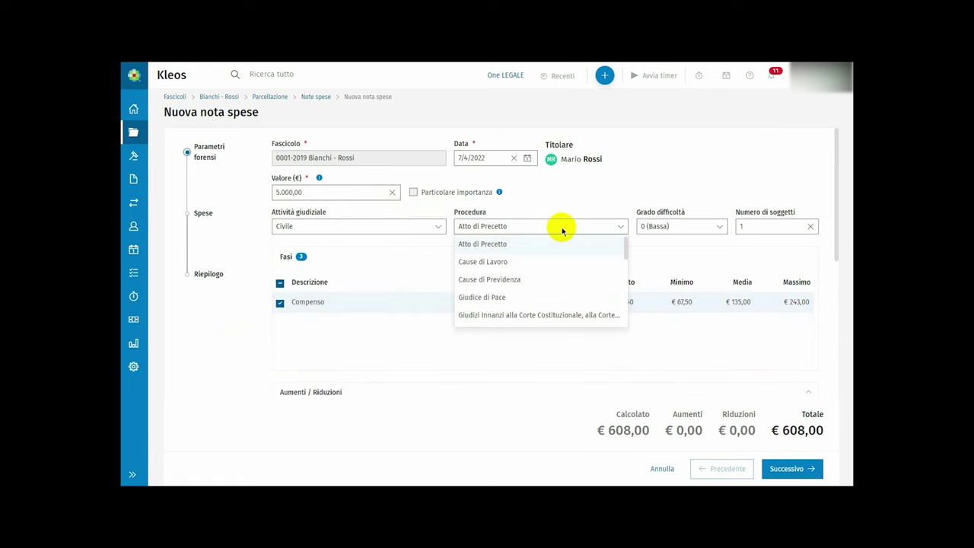
{"action": "left_click", "coordinate": [508, 263]}
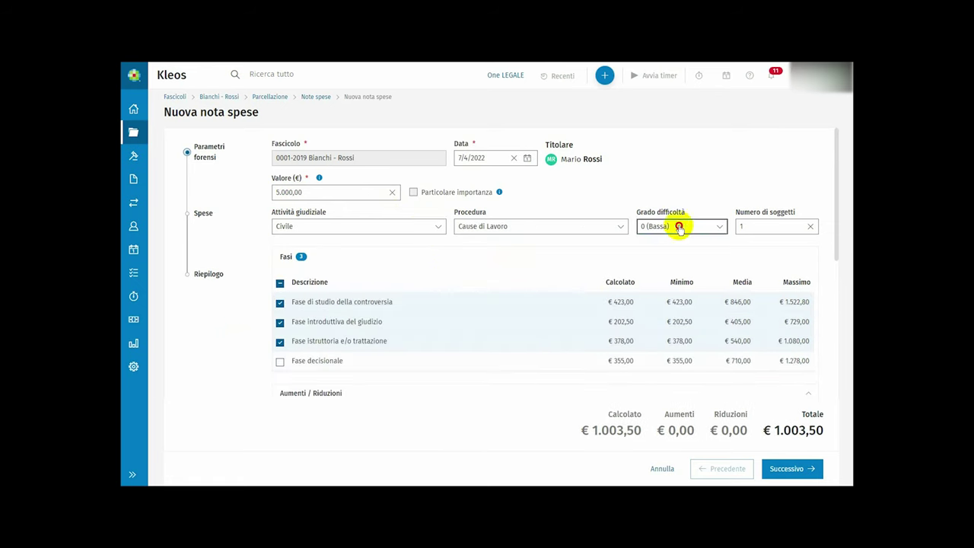
- Set the expense note's degree of difficulty to 6 and its number of subjects to 4
{"action": "left_click", "coordinate": [680, 227]}
{"action": "scroll", "coordinate": [663, 282], "scroll_direction": "down", "scroll_amount": 3}
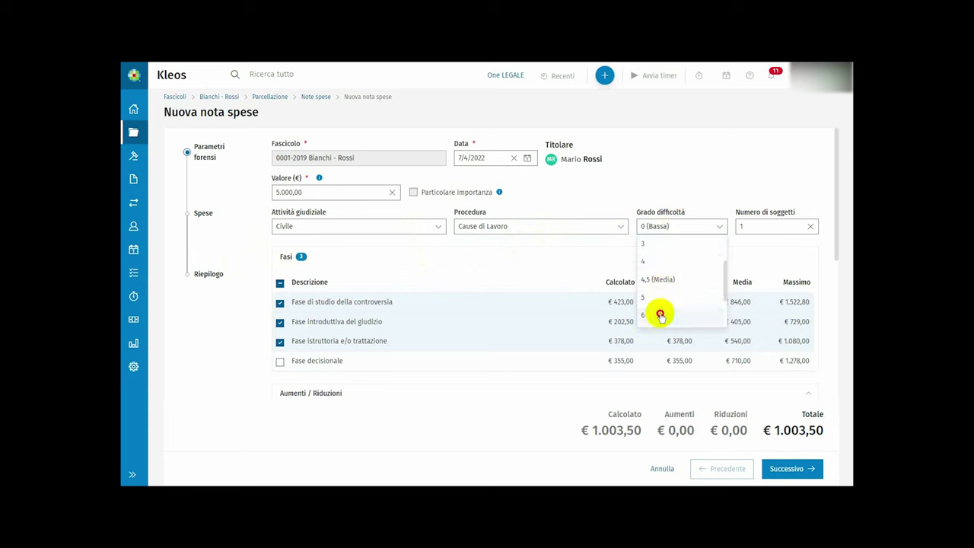
{"action": "left_click", "coordinate": [660, 316]}
{"action": "left_click", "coordinate": [766, 226]}
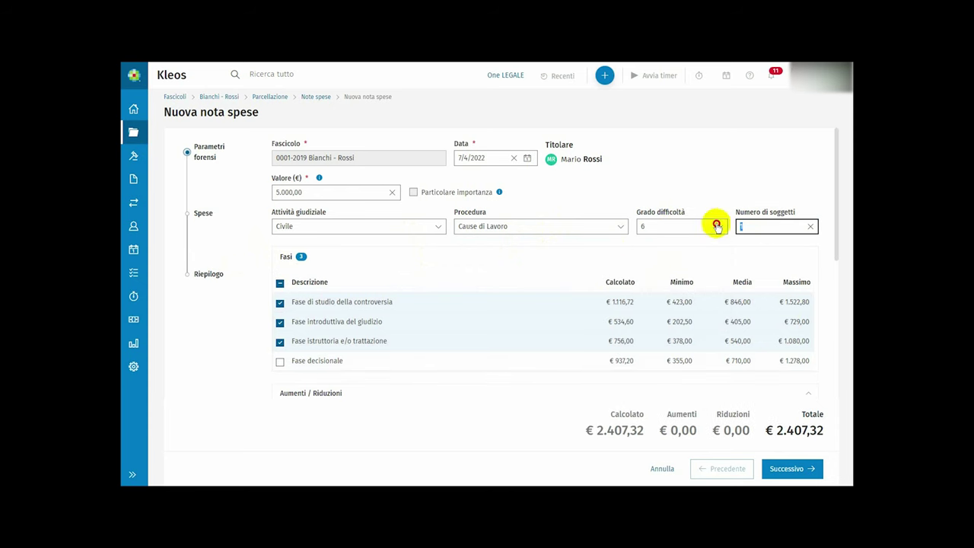
{"action": "type", "text": "4"}
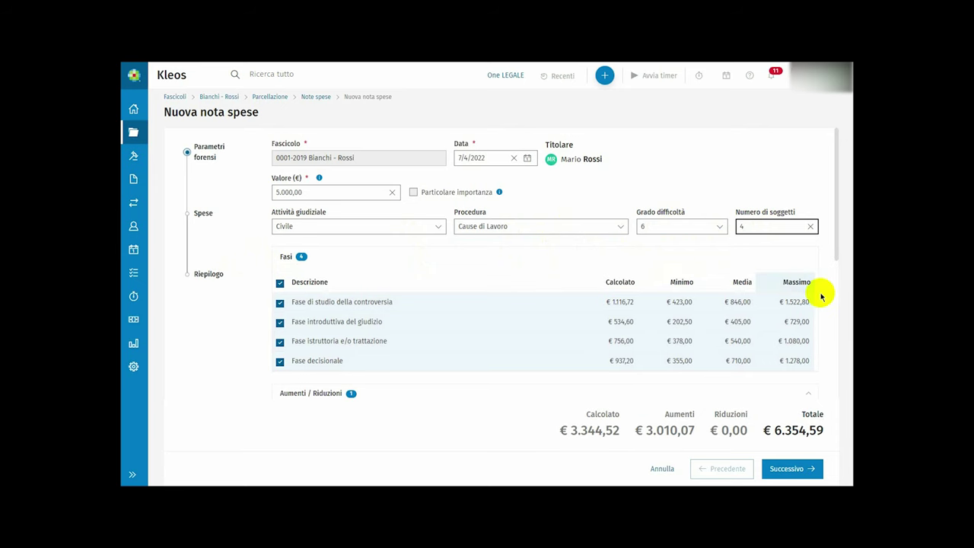
- Save the forensic parameters to the case and deselect all the listed expenses in the expense note
{"action": "left_click", "coordinate": [804, 468]}
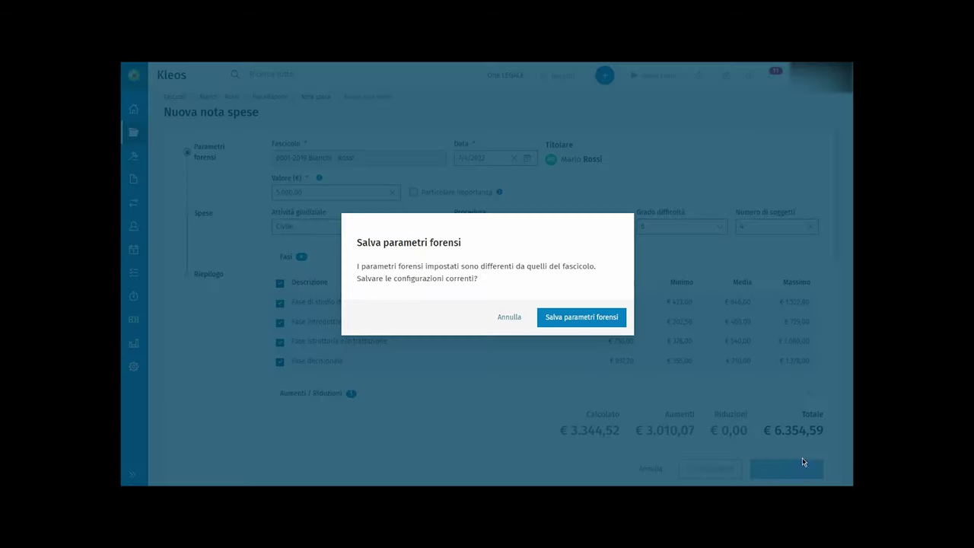
{"action": "left_click", "coordinate": [617, 322]}
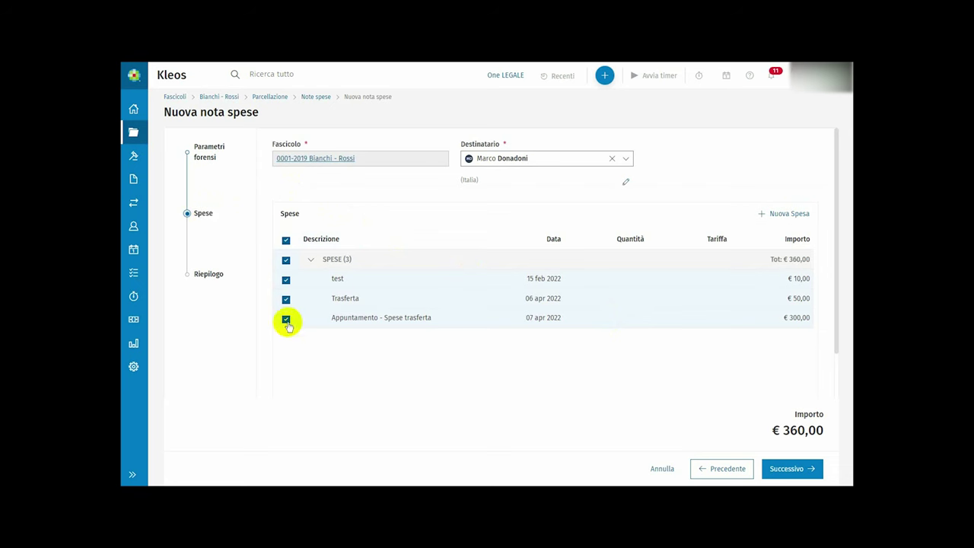
{"action": "left_click", "coordinate": [287, 240]}
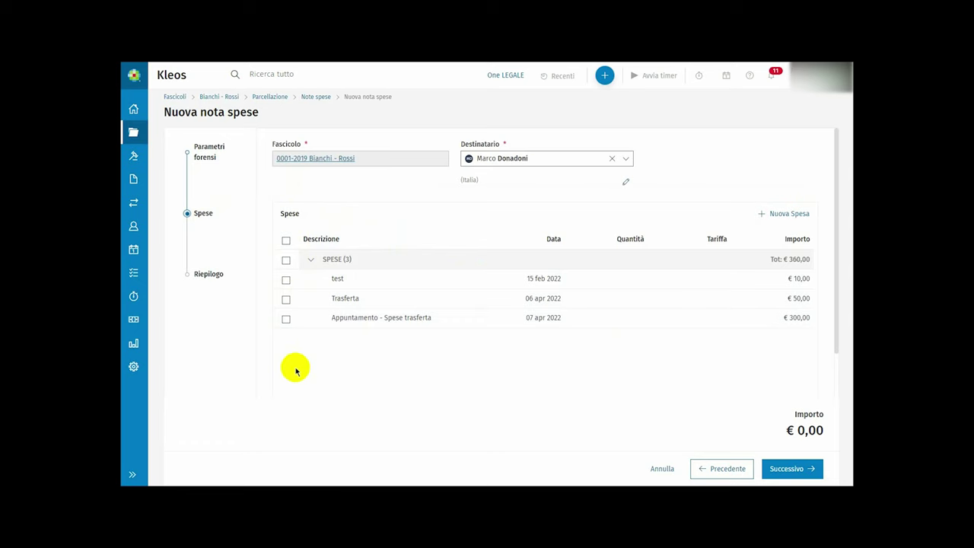
- Open a new expense from the expense note and examine its type, date, firm member, amount and description fields
{"action": "left_click", "coordinate": [788, 214]}
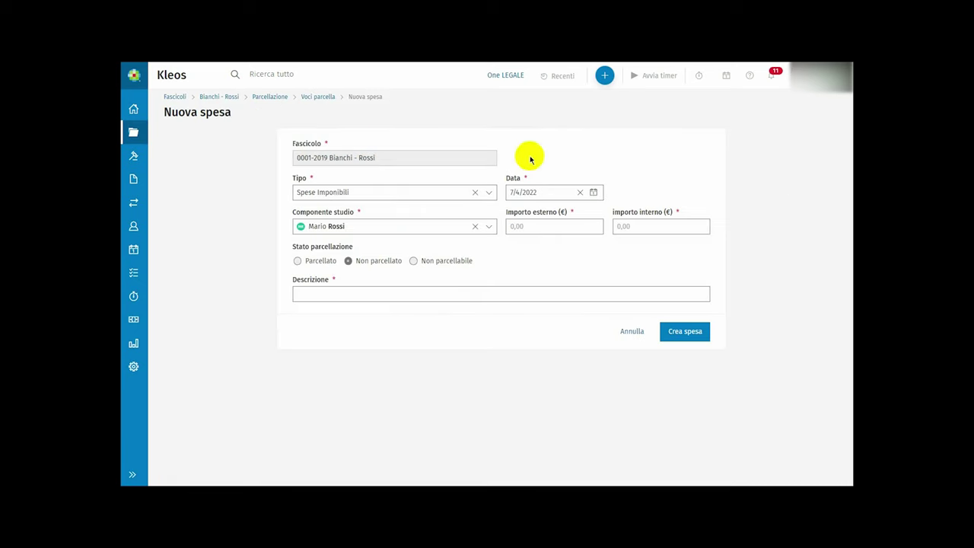
{"action": "left_click", "coordinate": [490, 193]}
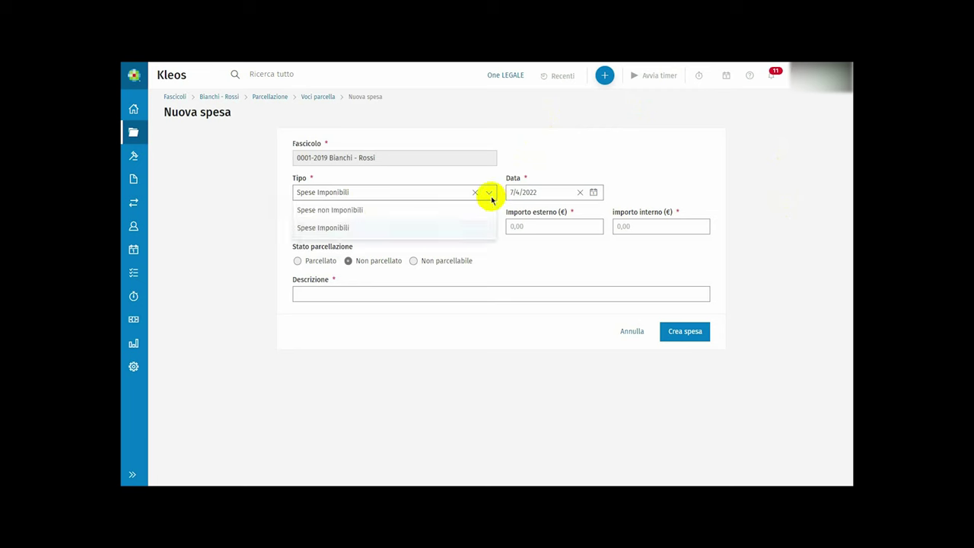
{"action": "left_click", "coordinate": [490, 195]}
{"action": "left_click", "coordinate": [537, 192]}
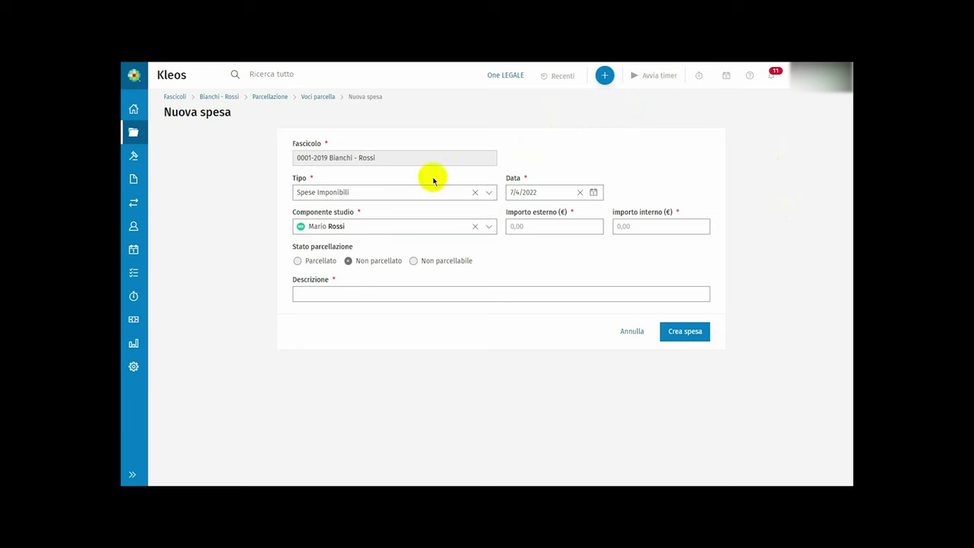
{"action": "left_click", "coordinate": [383, 226]}
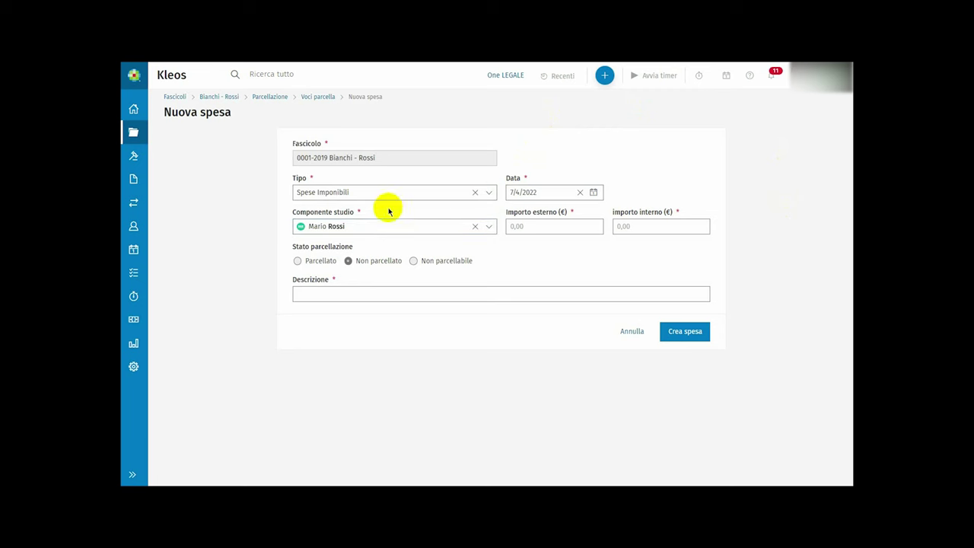
{"action": "left_click", "coordinate": [516, 226]}
{"action": "left_click", "coordinate": [632, 225]}
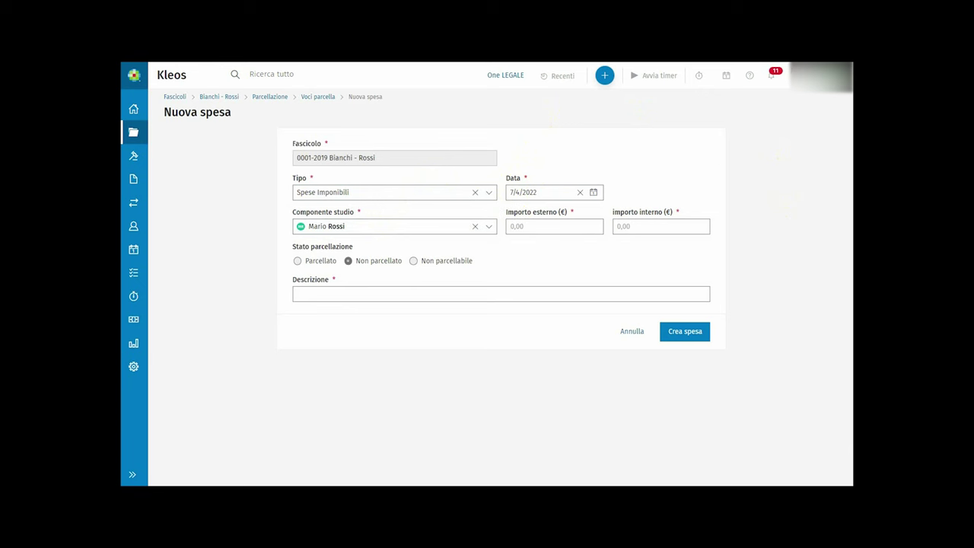
{"action": "left_click", "coordinate": [340, 293]}
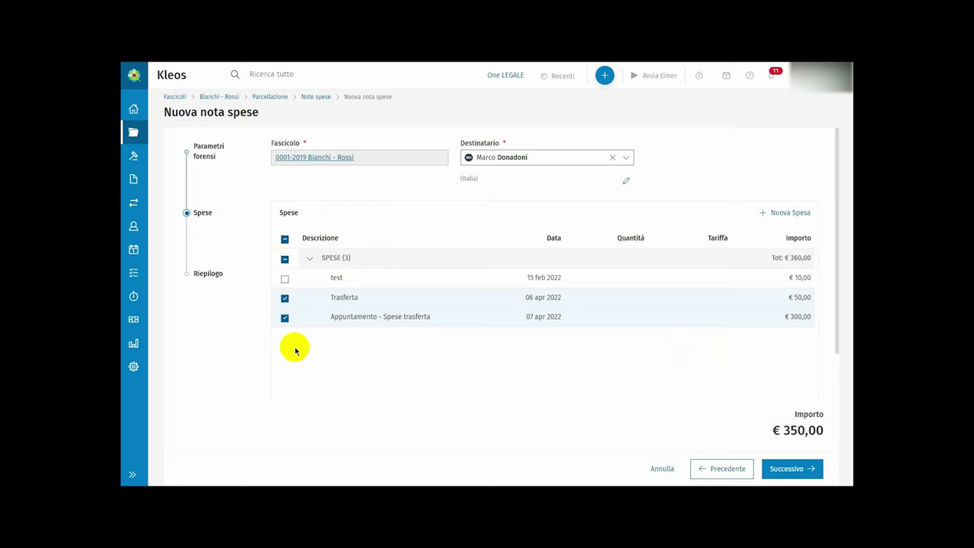
- Create the expense note and generate its document from the Nota Spese Dettagliata template into the folder \\Documenti\Parcelle
{"action": "left_click", "coordinate": [803, 472]}
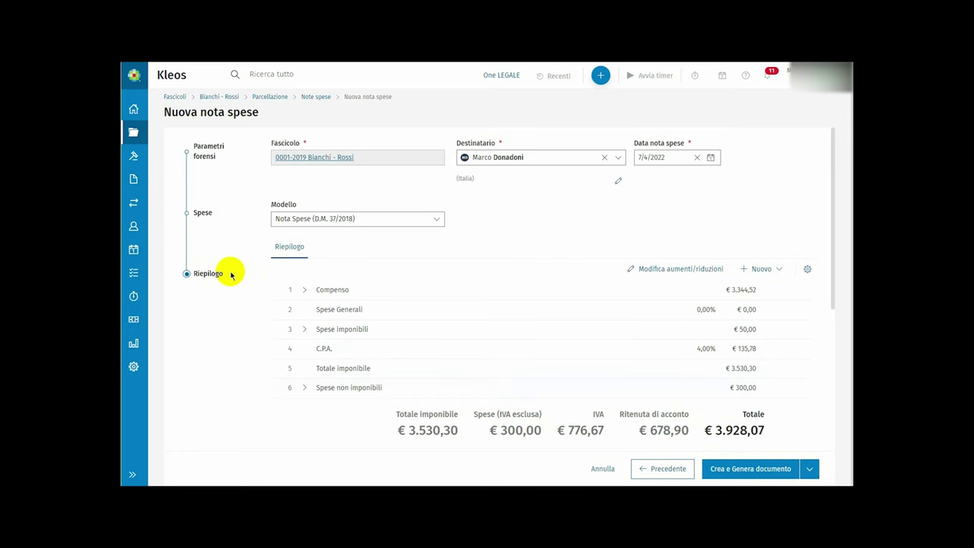
{"action": "left_click", "coordinate": [758, 471]}
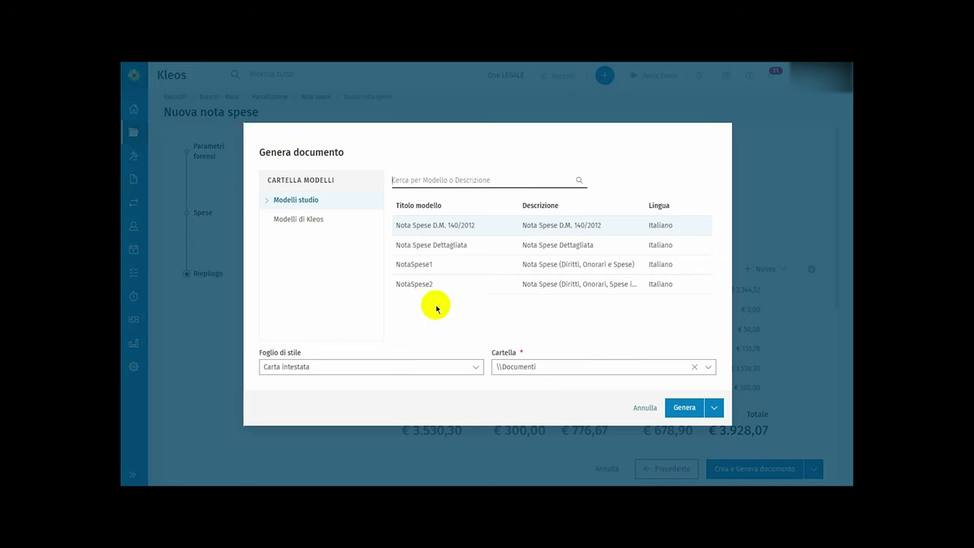
{"action": "left_click", "coordinate": [440, 247]}
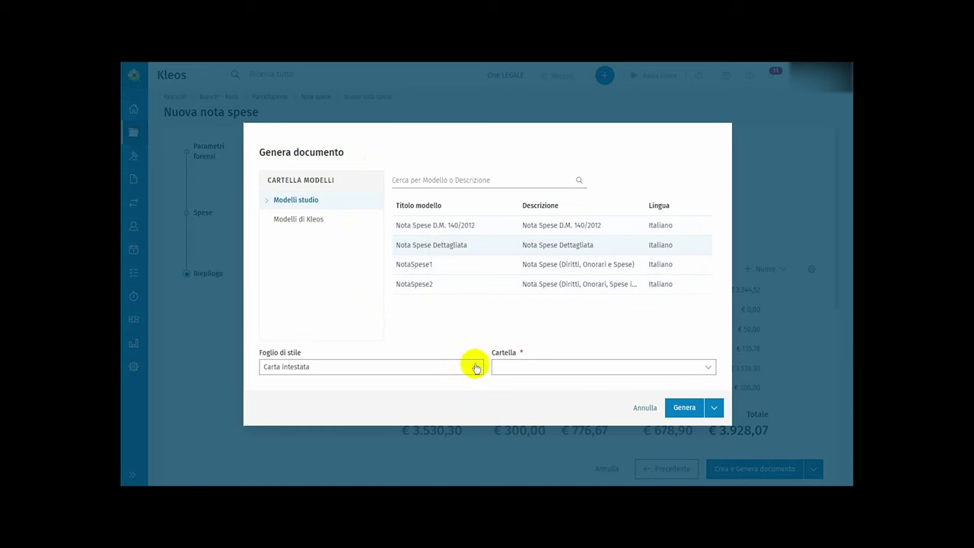
{"action": "left_click", "coordinate": [709, 368]}
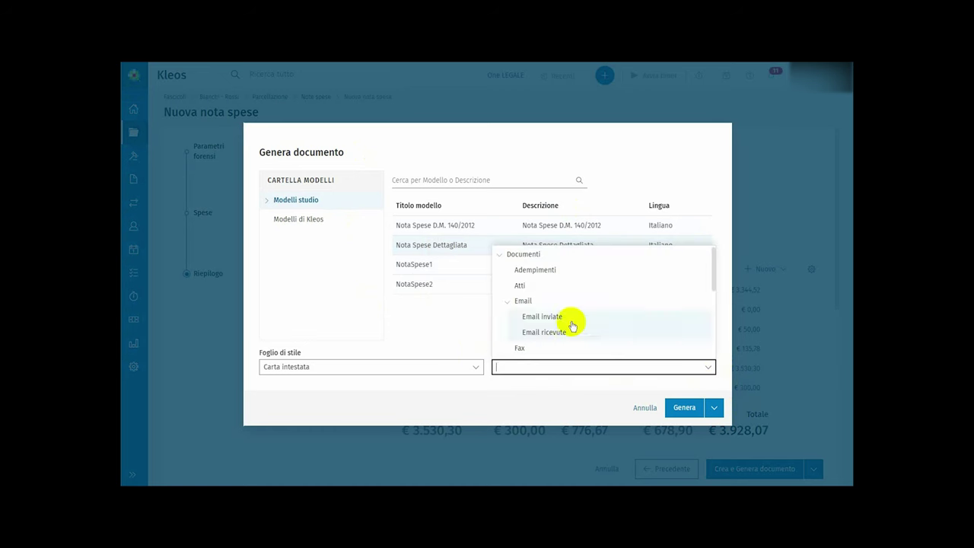
{"action": "scroll", "coordinate": [570, 326], "scroll_direction": "down", "scroll_amount": 1}
{"action": "left_click", "coordinate": [558, 311]}
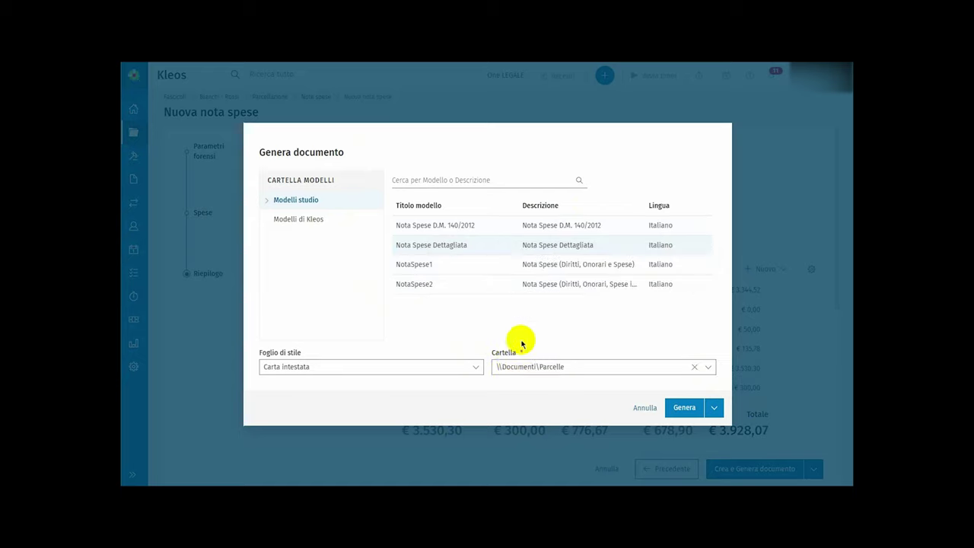
{"action": "left_click", "coordinate": [683, 406]}
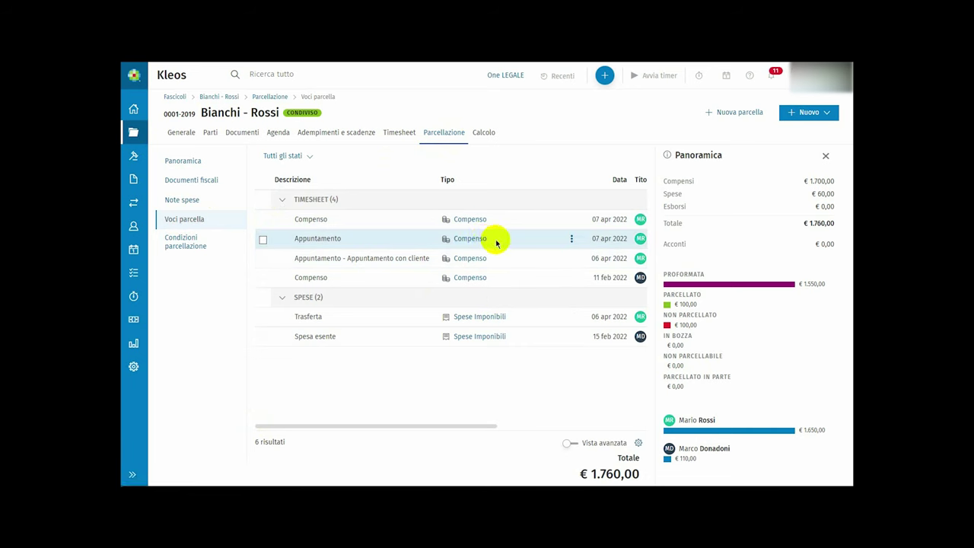
- Examine the document types and item options available for new billing entries, and open the case's billing conditions
{"action": "left_click", "coordinate": [739, 114]}
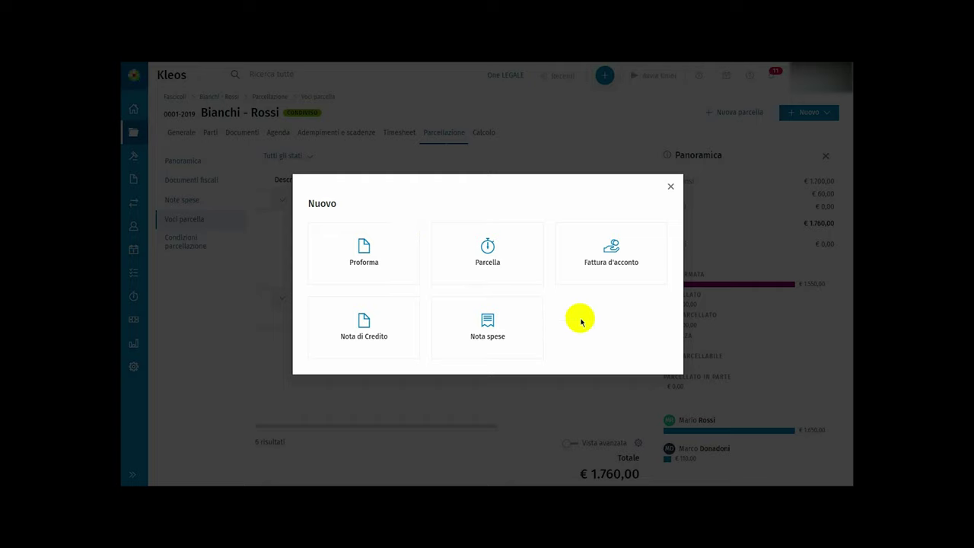
{"action": "left_click", "coordinate": [669, 187]}
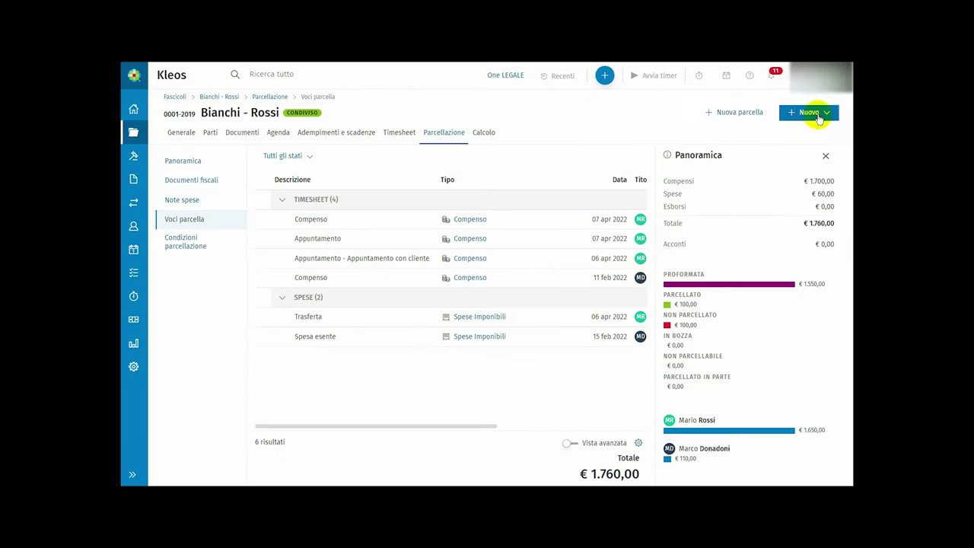
{"action": "left_click", "coordinate": [826, 113]}
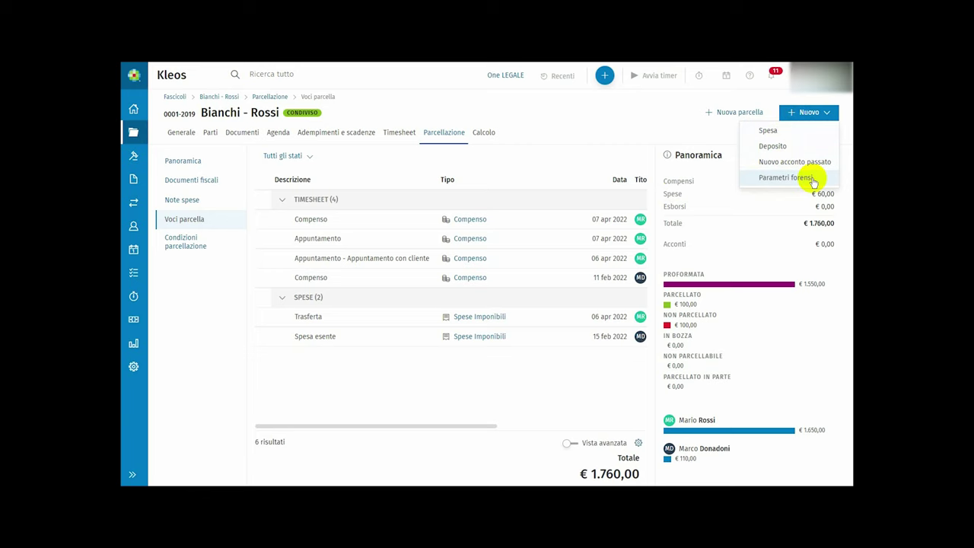
{"action": "left_click", "coordinate": [190, 245]}
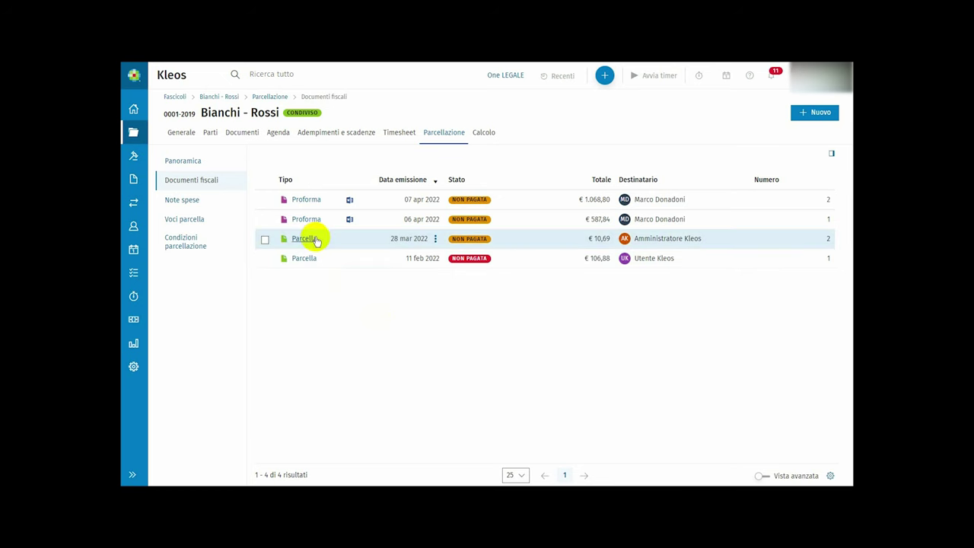
- Start a new electronic invoice from the parcella dated 28 March 2022 in the case's fiscal documents
{"action": "left_click", "coordinate": [264, 238]}
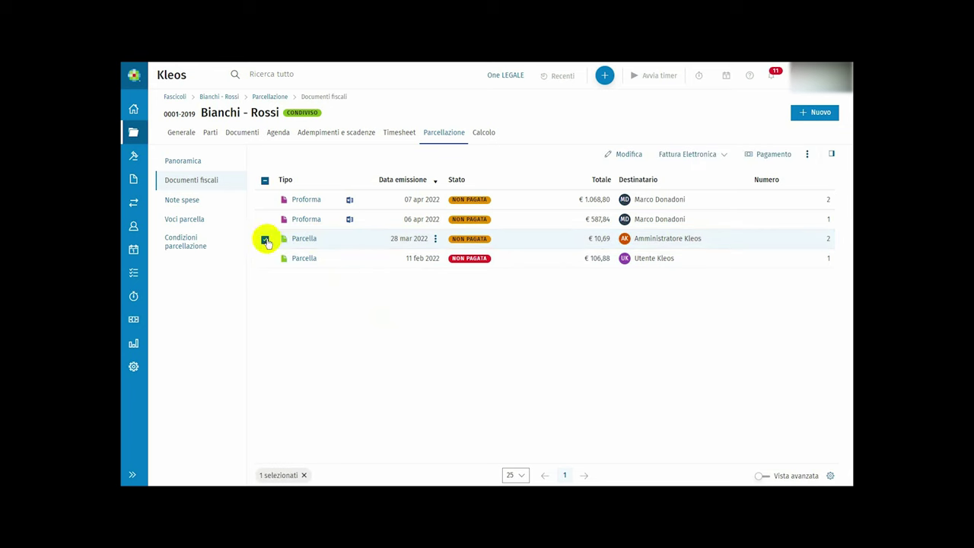
{"action": "left_click", "coordinate": [699, 154]}
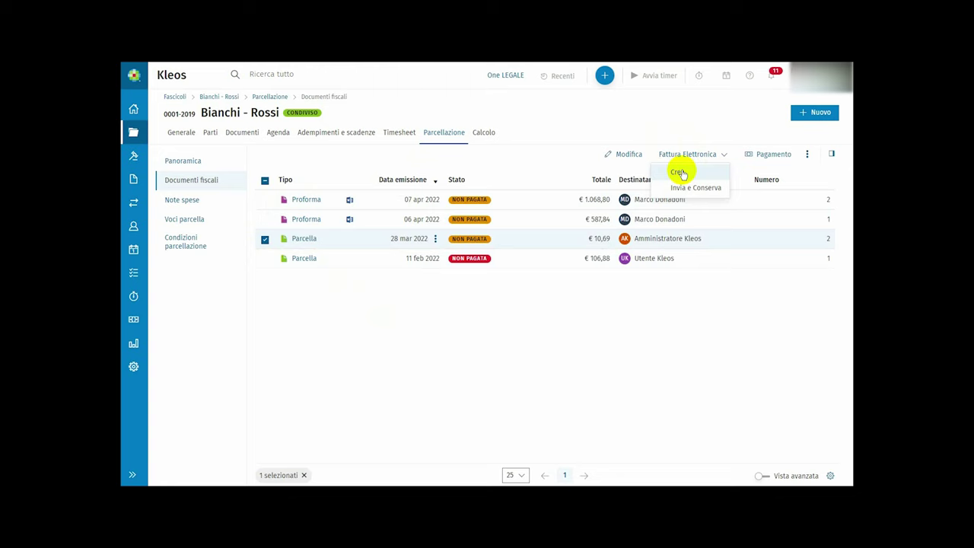
{"action": "left_click", "coordinate": [679, 173]}
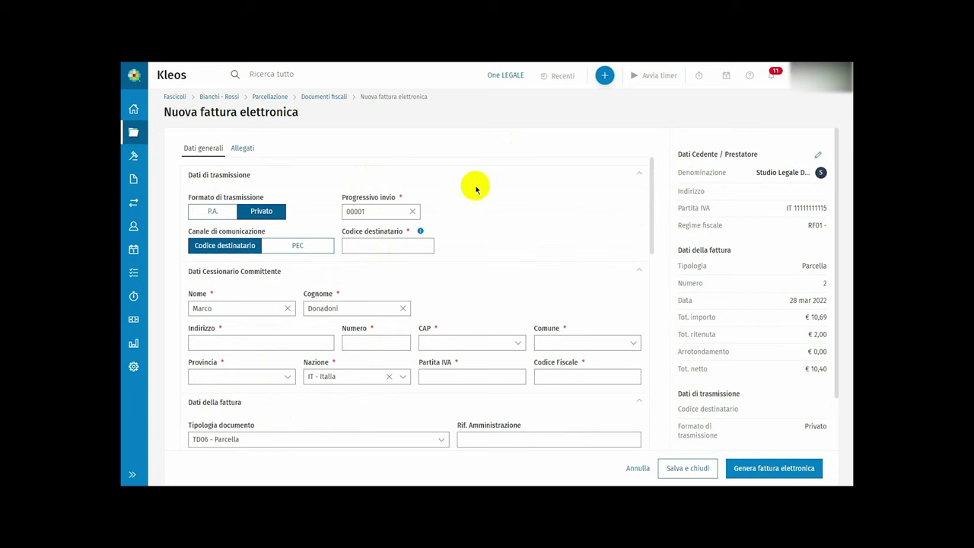
- Examine the transmission, client, invoice and payment fields of the new electronic invoice
{"action": "left_click", "coordinate": [381, 242]}
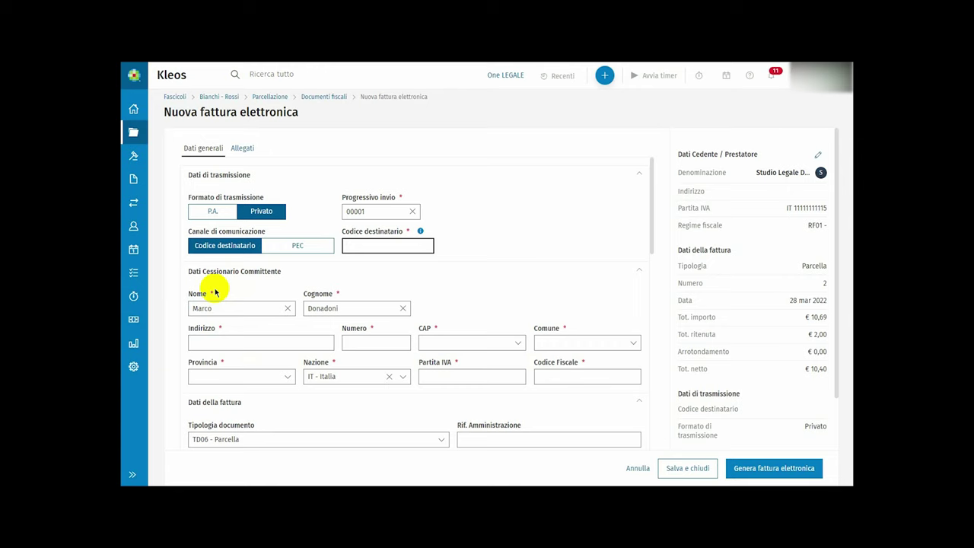
{"action": "scroll", "coordinate": [219, 293], "scroll_direction": "down", "scroll_amount": 5}
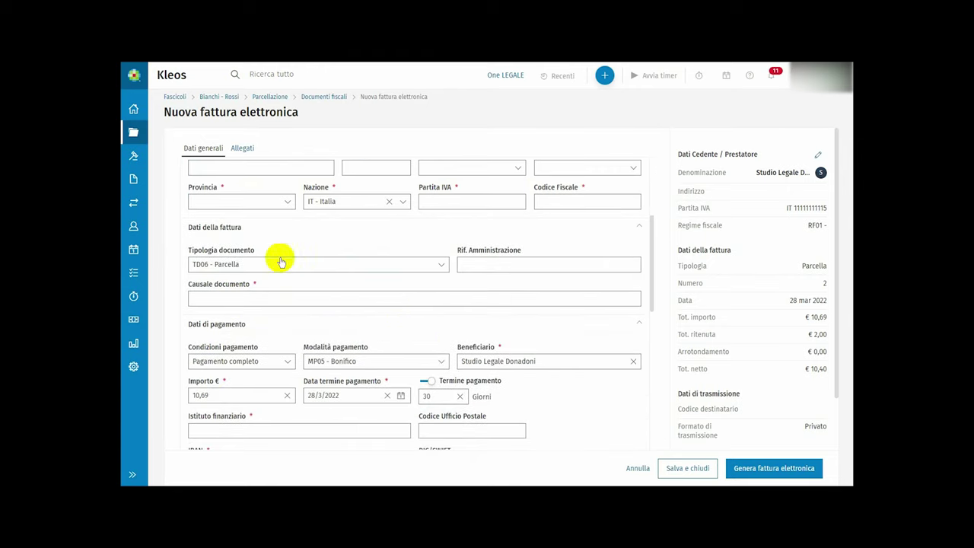
{"action": "left_click", "coordinate": [300, 298]}
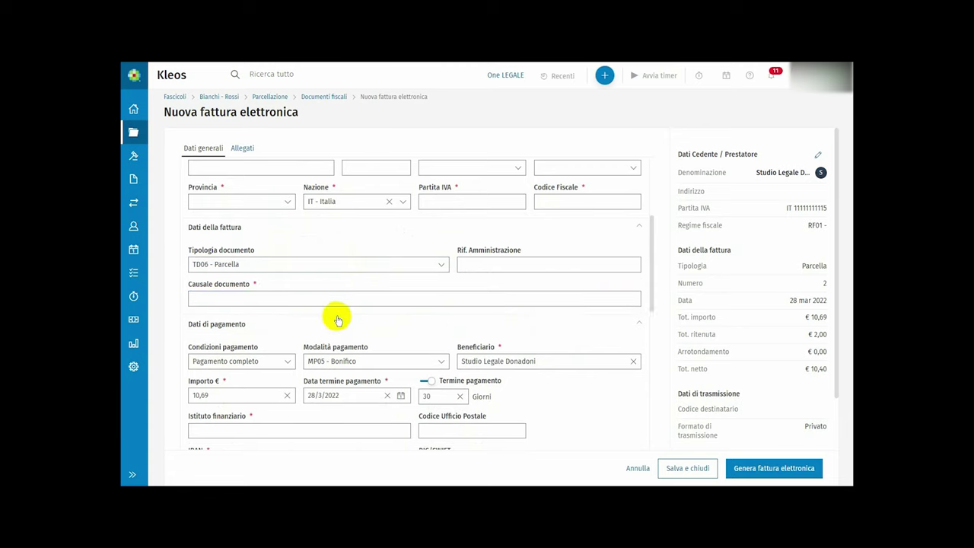
{"action": "scroll", "coordinate": [338, 317], "scroll_direction": "down", "scroll_amount": 4}
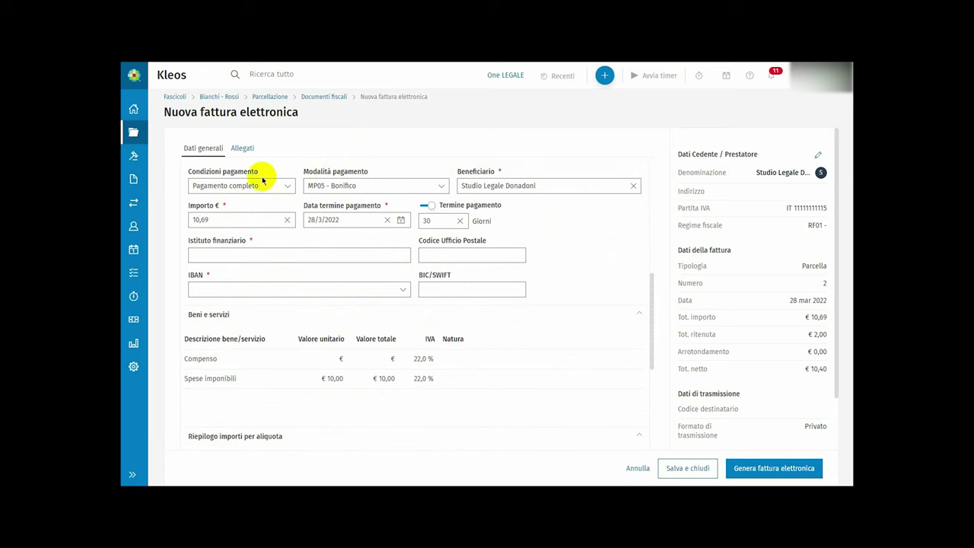
{"action": "left_click", "coordinate": [353, 186]}
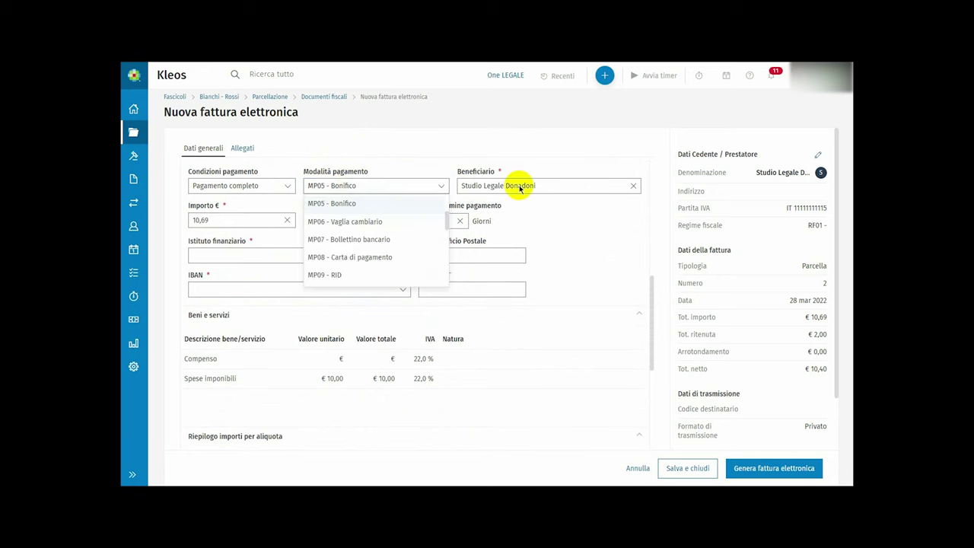
{"action": "left_click", "coordinate": [246, 220]}
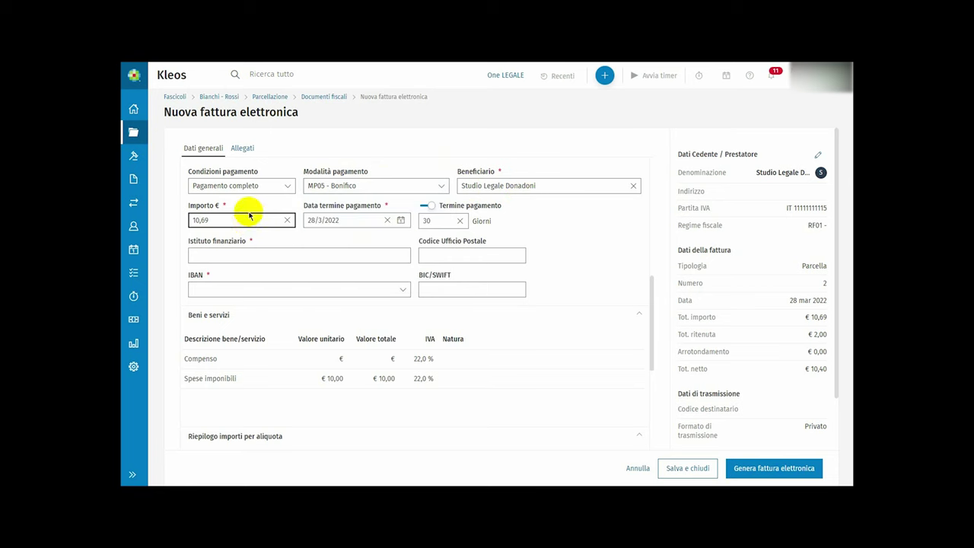
{"action": "double_click", "coordinate": [366, 225]}
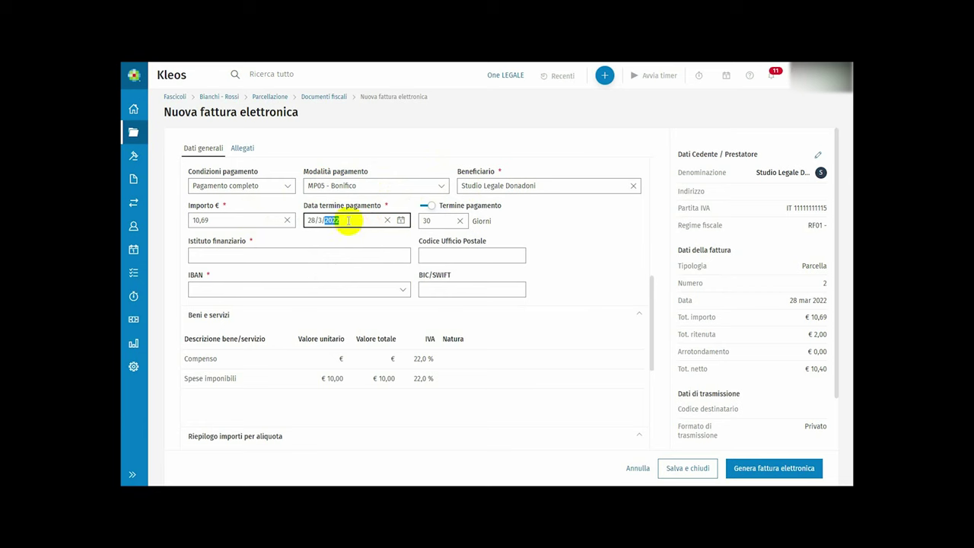
{"action": "left_click", "coordinate": [301, 251]}
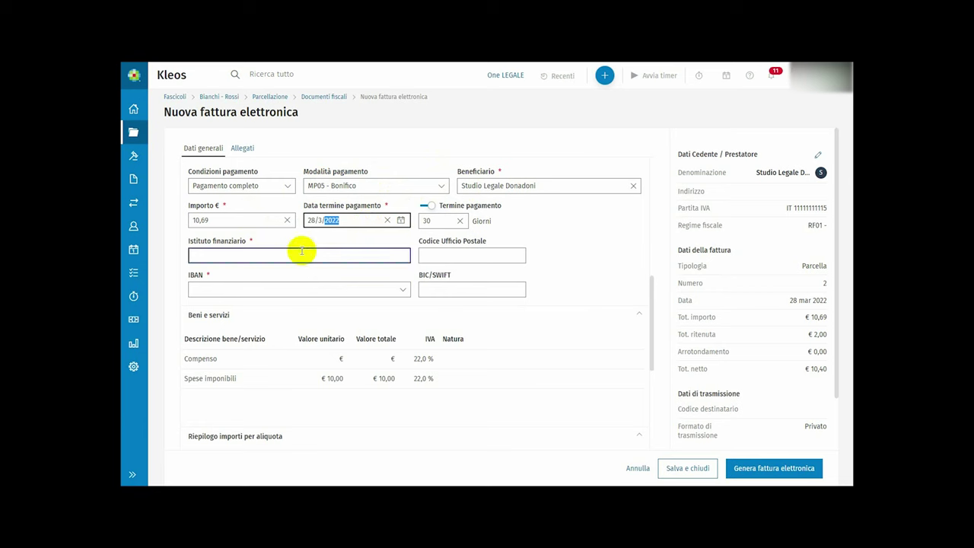
{"action": "left_click", "coordinate": [256, 288]}
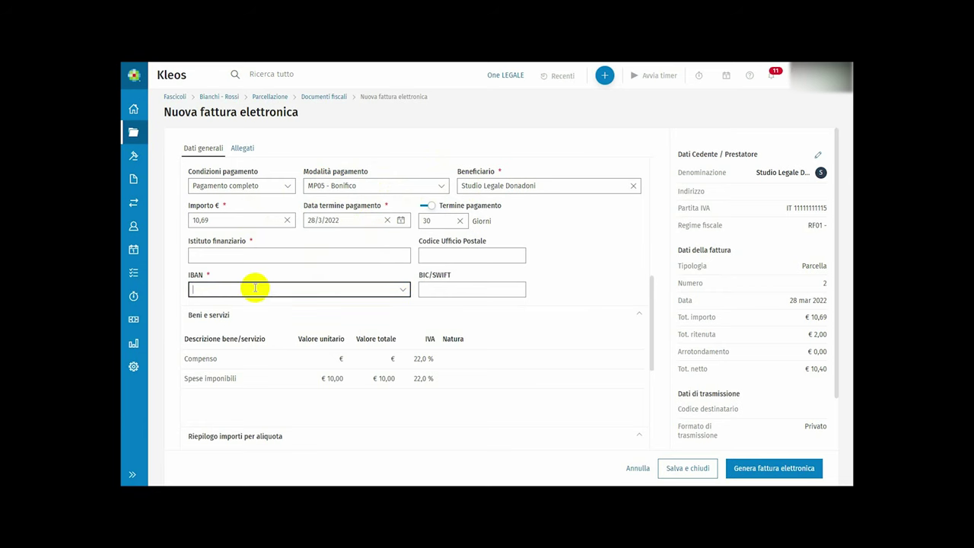
- Set the electronic invoice's payment method to MP04 - Contanti presso Tesoreria
{"action": "left_click", "coordinate": [350, 186]}
{"action": "scroll", "coordinate": [354, 232], "scroll_direction": "up", "scroll_amount": 2}
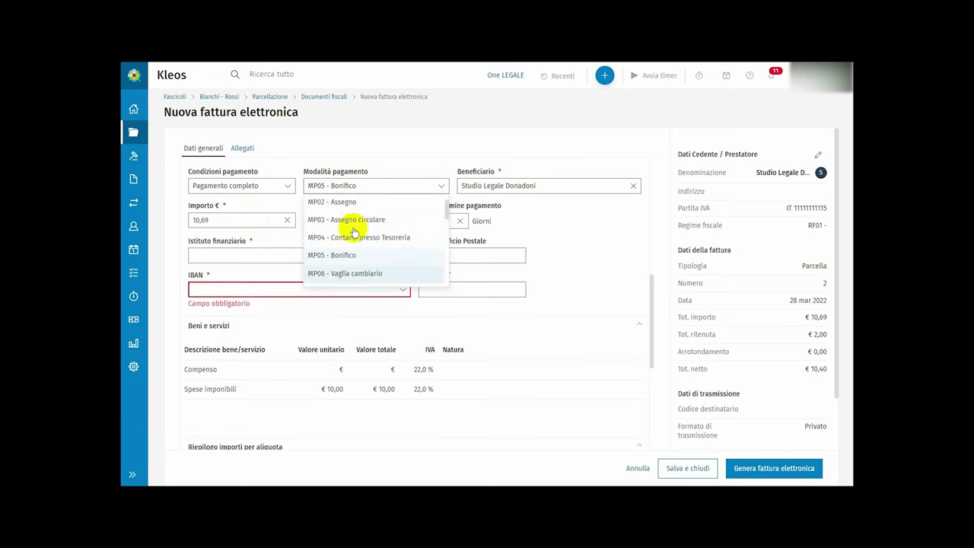
{"action": "left_click", "coordinate": [357, 237]}
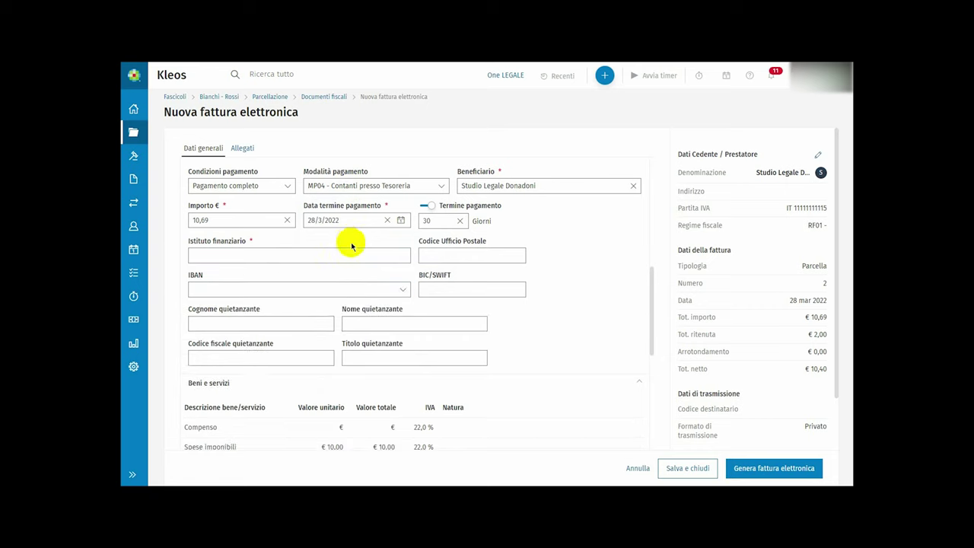
- Enable the stamp duty data (Dati bollo) on the electronic invoice and generate the invoice
{"action": "scroll", "coordinate": [327, 286], "scroll_direction": "down", "scroll_amount": 10}
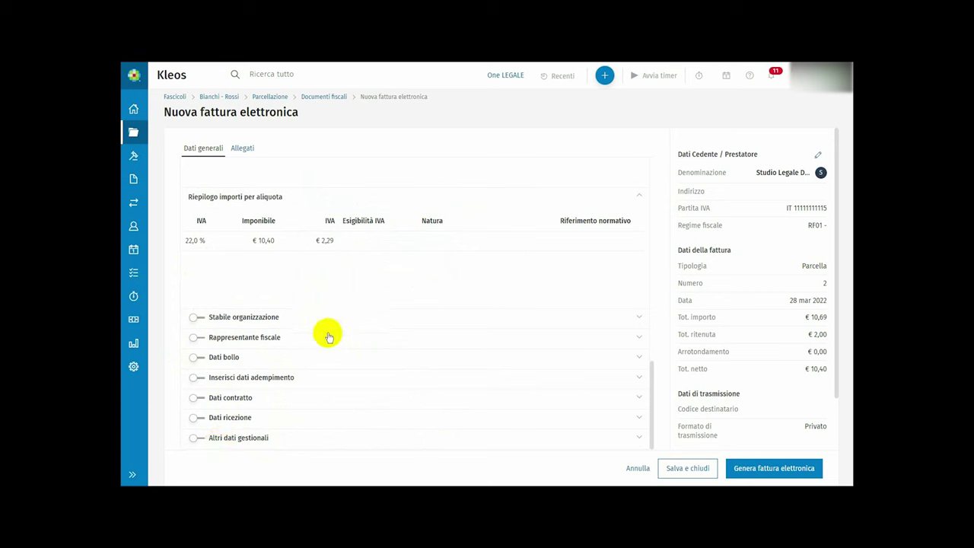
{"action": "left_click", "coordinate": [195, 359]}
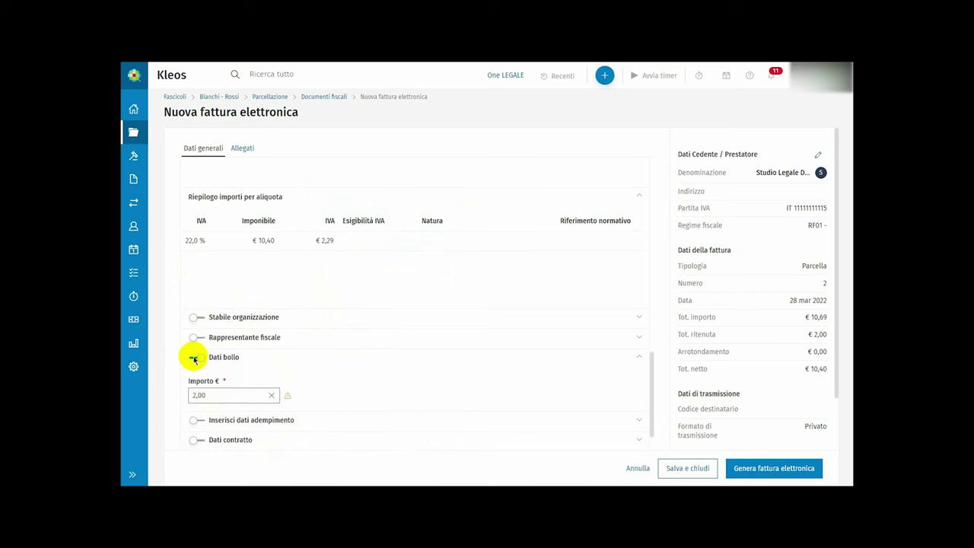
{"action": "left_click", "coordinate": [240, 399]}
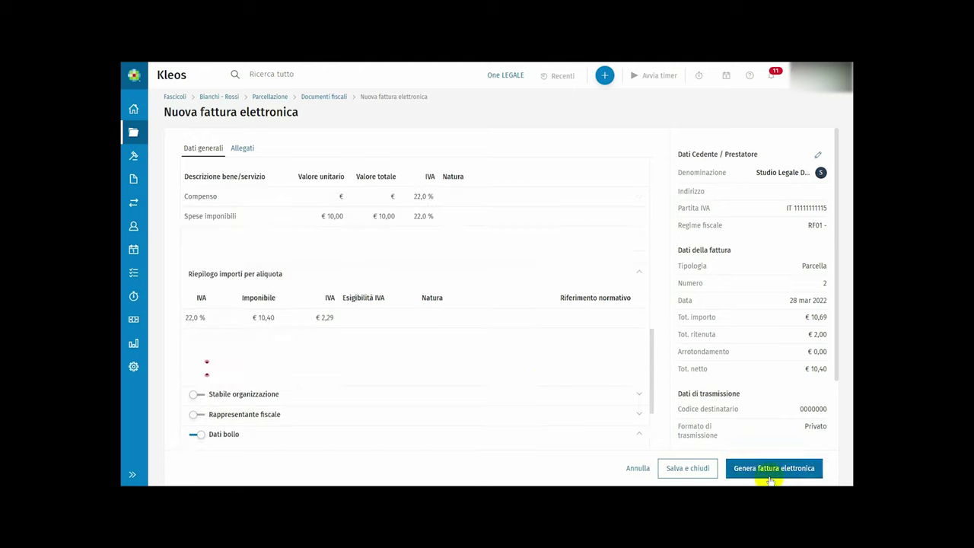
{"action": "left_click", "coordinate": [774, 472]}
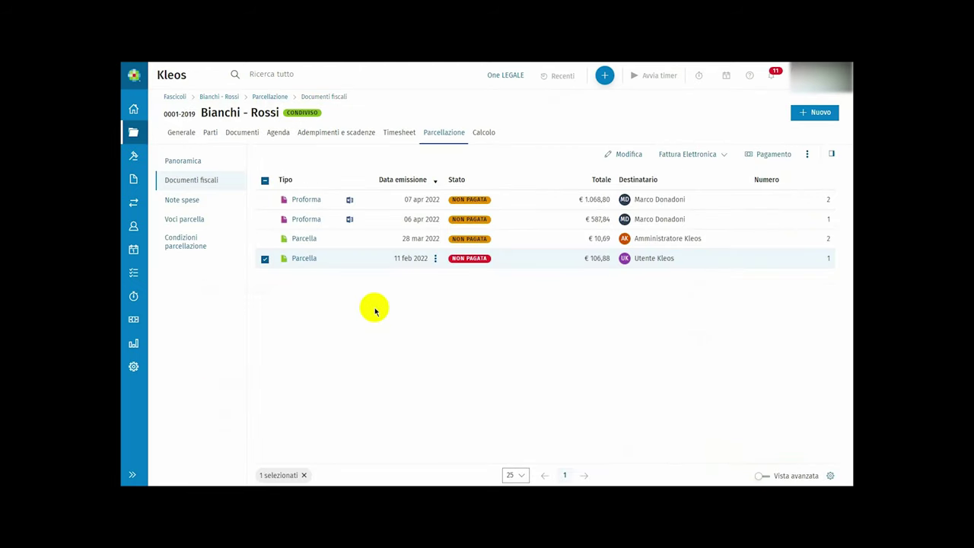
- Open the electronic invoice options for the parcella dated 11 February 2022
{"action": "left_click", "coordinate": [723, 156]}
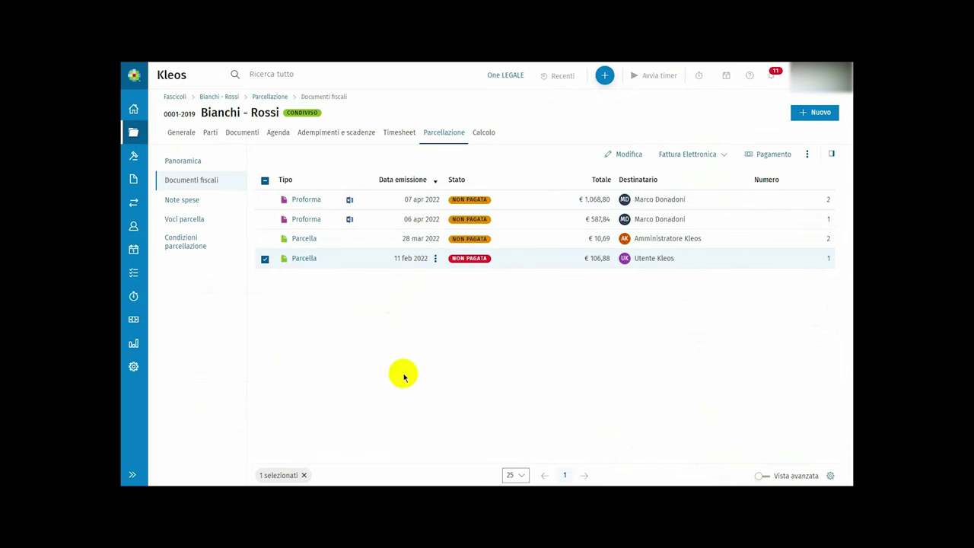
- Open the general Parcellazione overview of all cases and show the billing documents issued by the law firm (Studio Legale)
{"action": "left_click", "coordinate": [140, 320]}
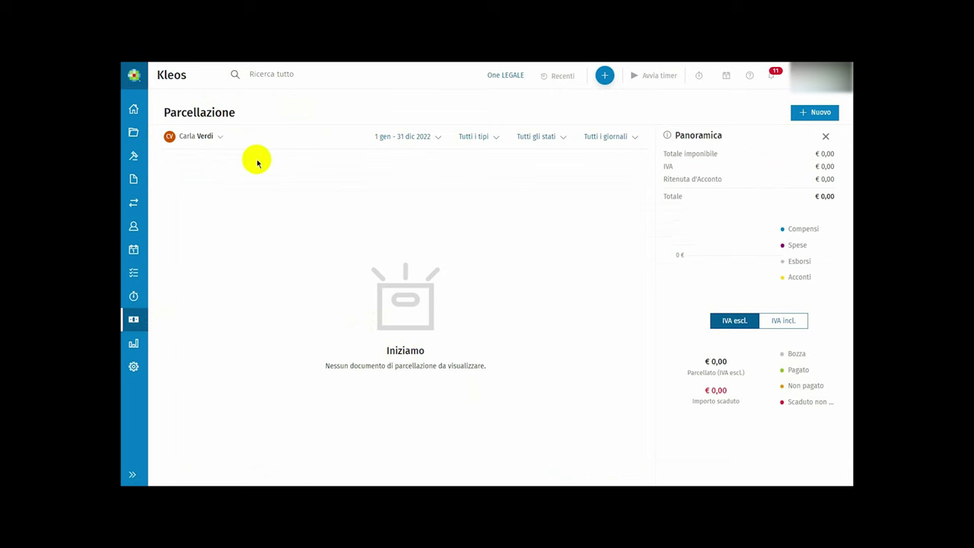
{"action": "left_click", "coordinate": [221, 136]}
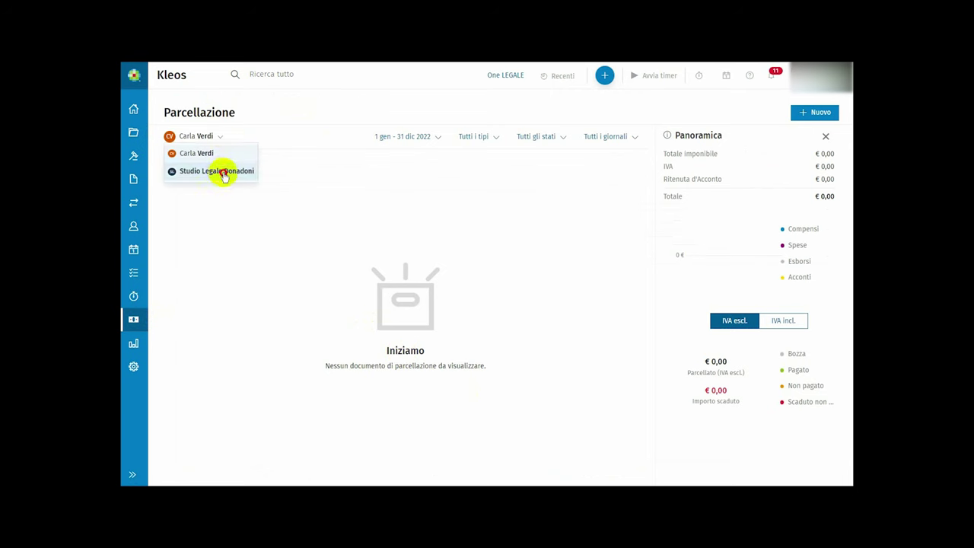
{"action": "left_click", "coordinate": [217, 171]}
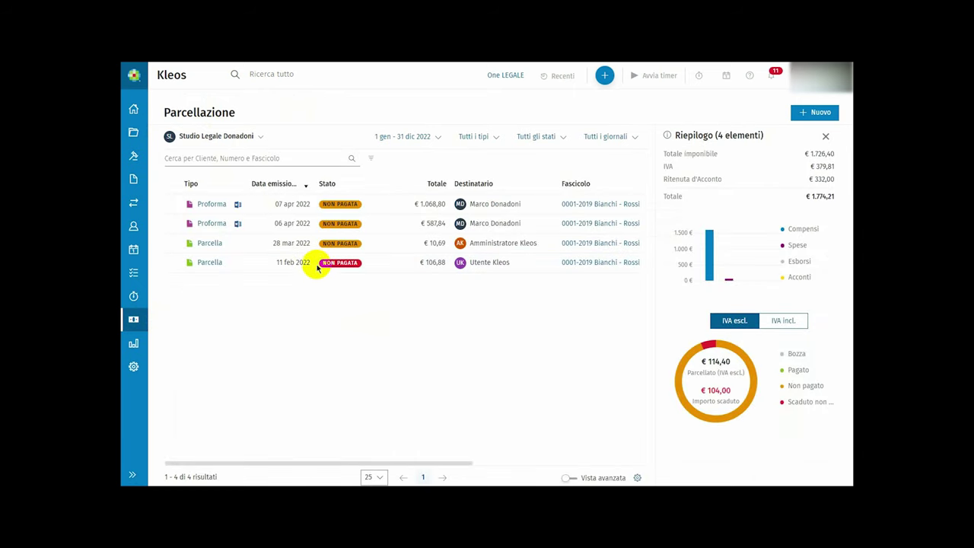
- Filter the law firm's billing documents by the Parcella type and check the available journal filter options
{"action": "left_click", "coordinate": [497, 138]}
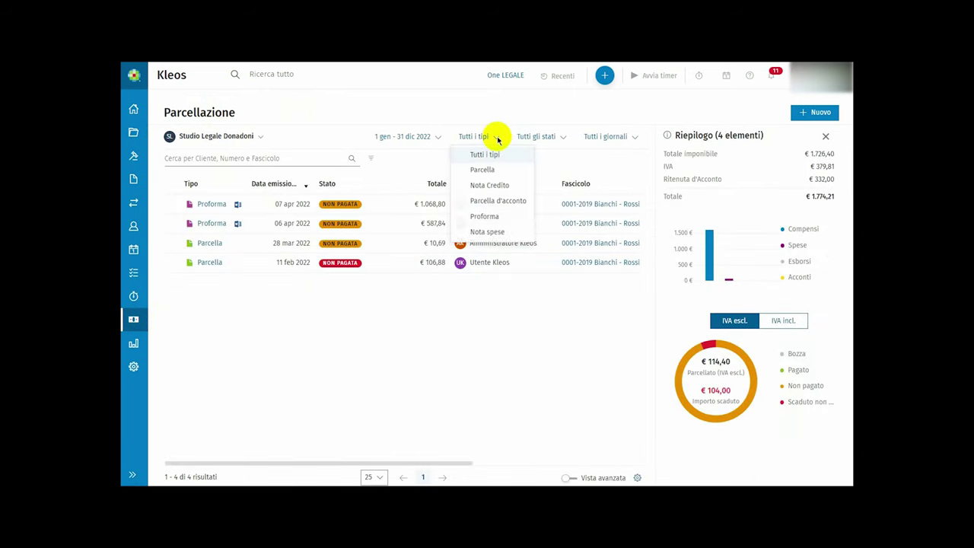
{"action": "left_click", "coordinate": [495, 169]}
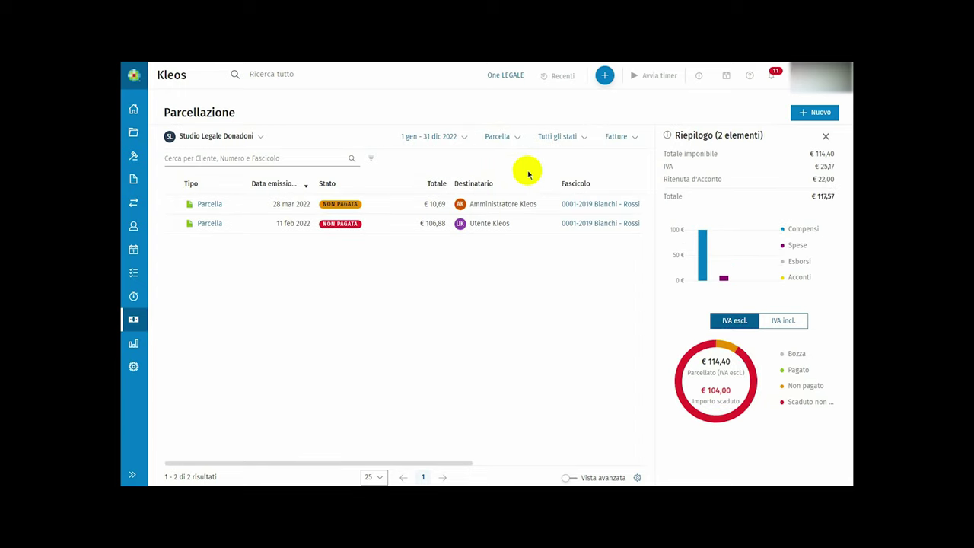
{"action": "left_click", "coordinate": [640, 138]}
{"action": "left_click", "coordinate": [641, 139]}
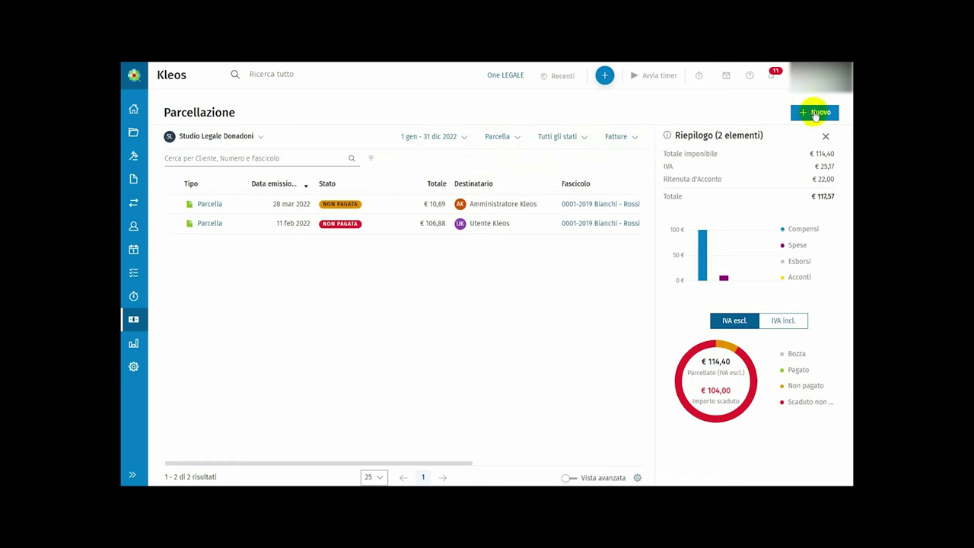
- Start a new billing document from the general Parcellazione overview
{"action": "left_click", "coordinate": [816, 114]}
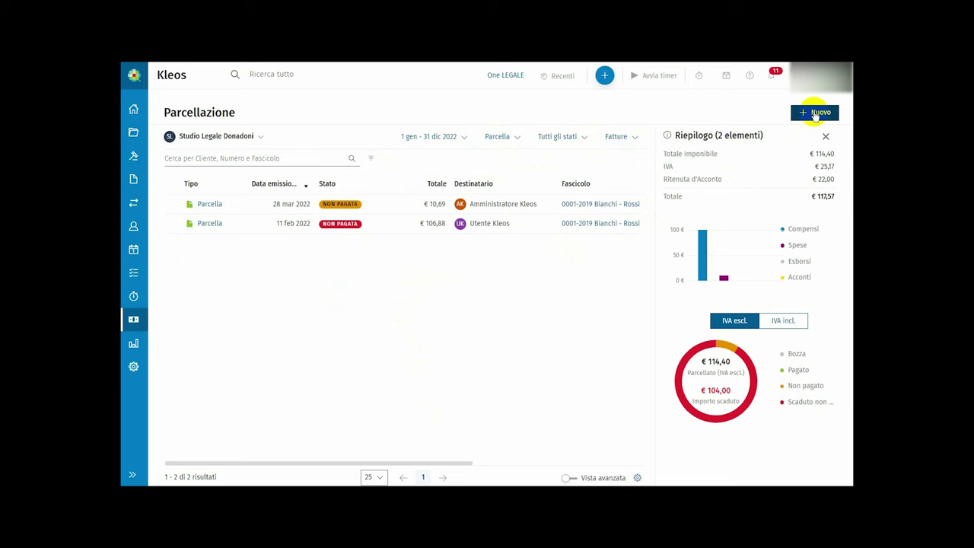